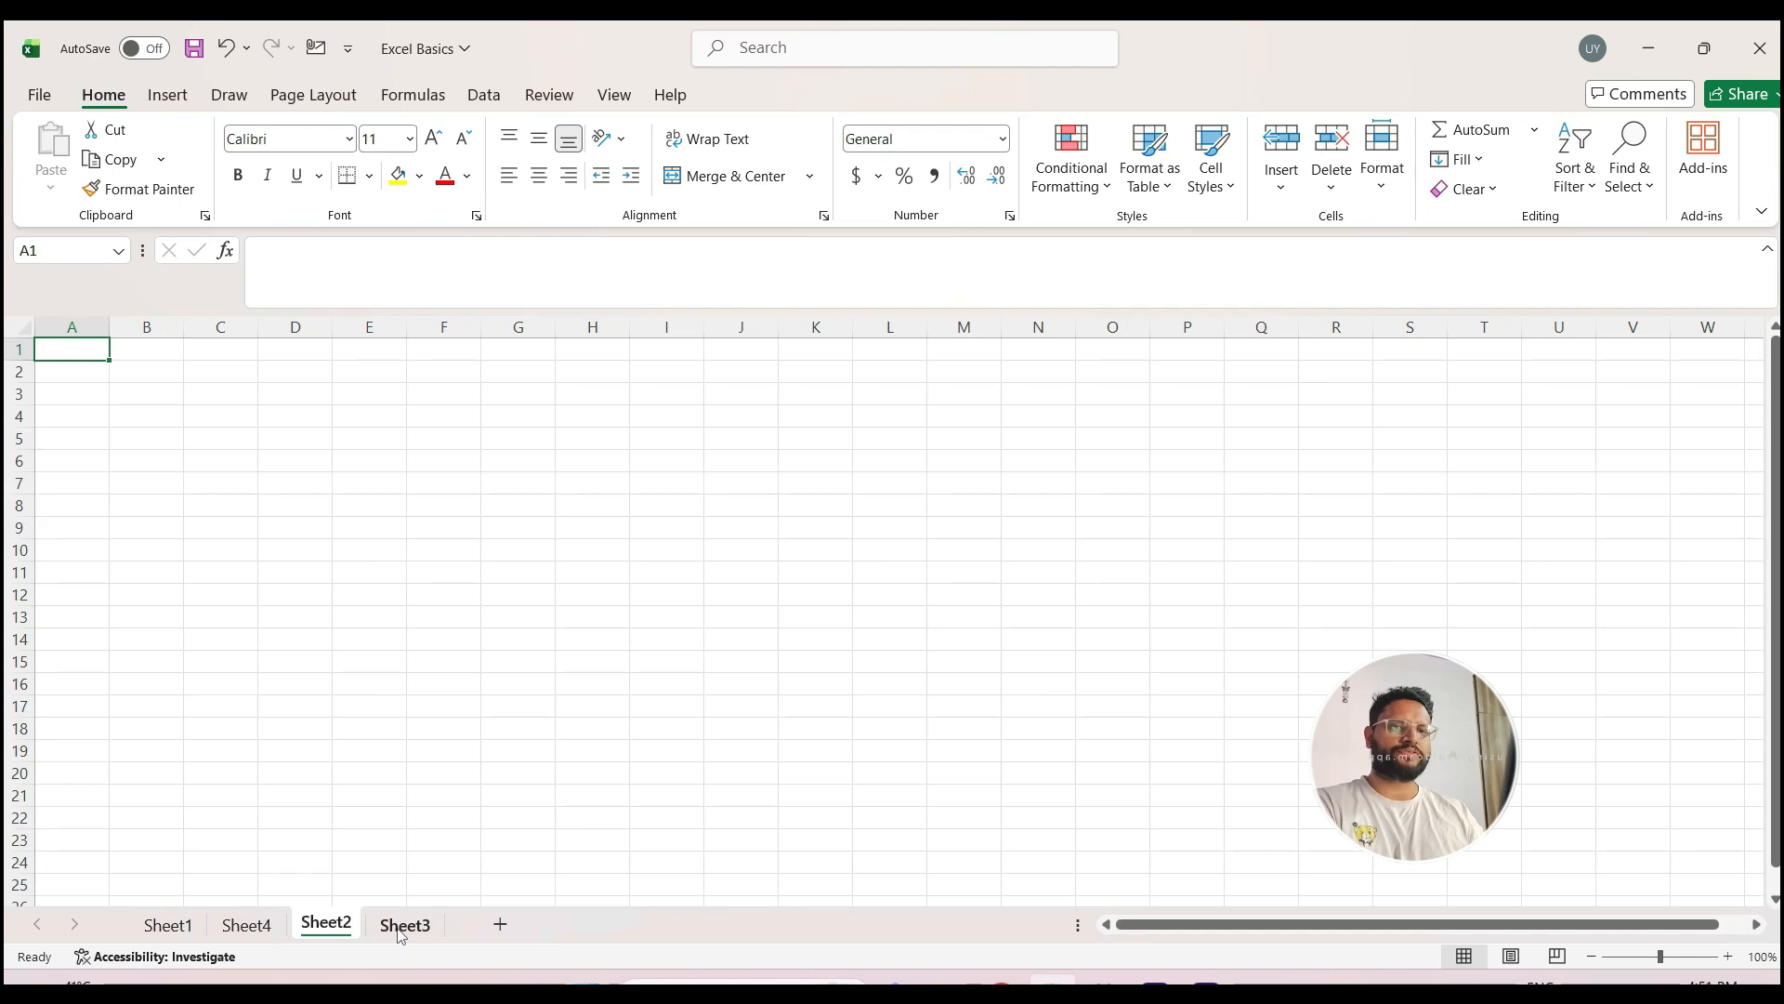
Step: Browse back and forth through Sheet3, Sheet2, Sheet4 and Sheet1, finishing on Sheet1
click(400, 931)
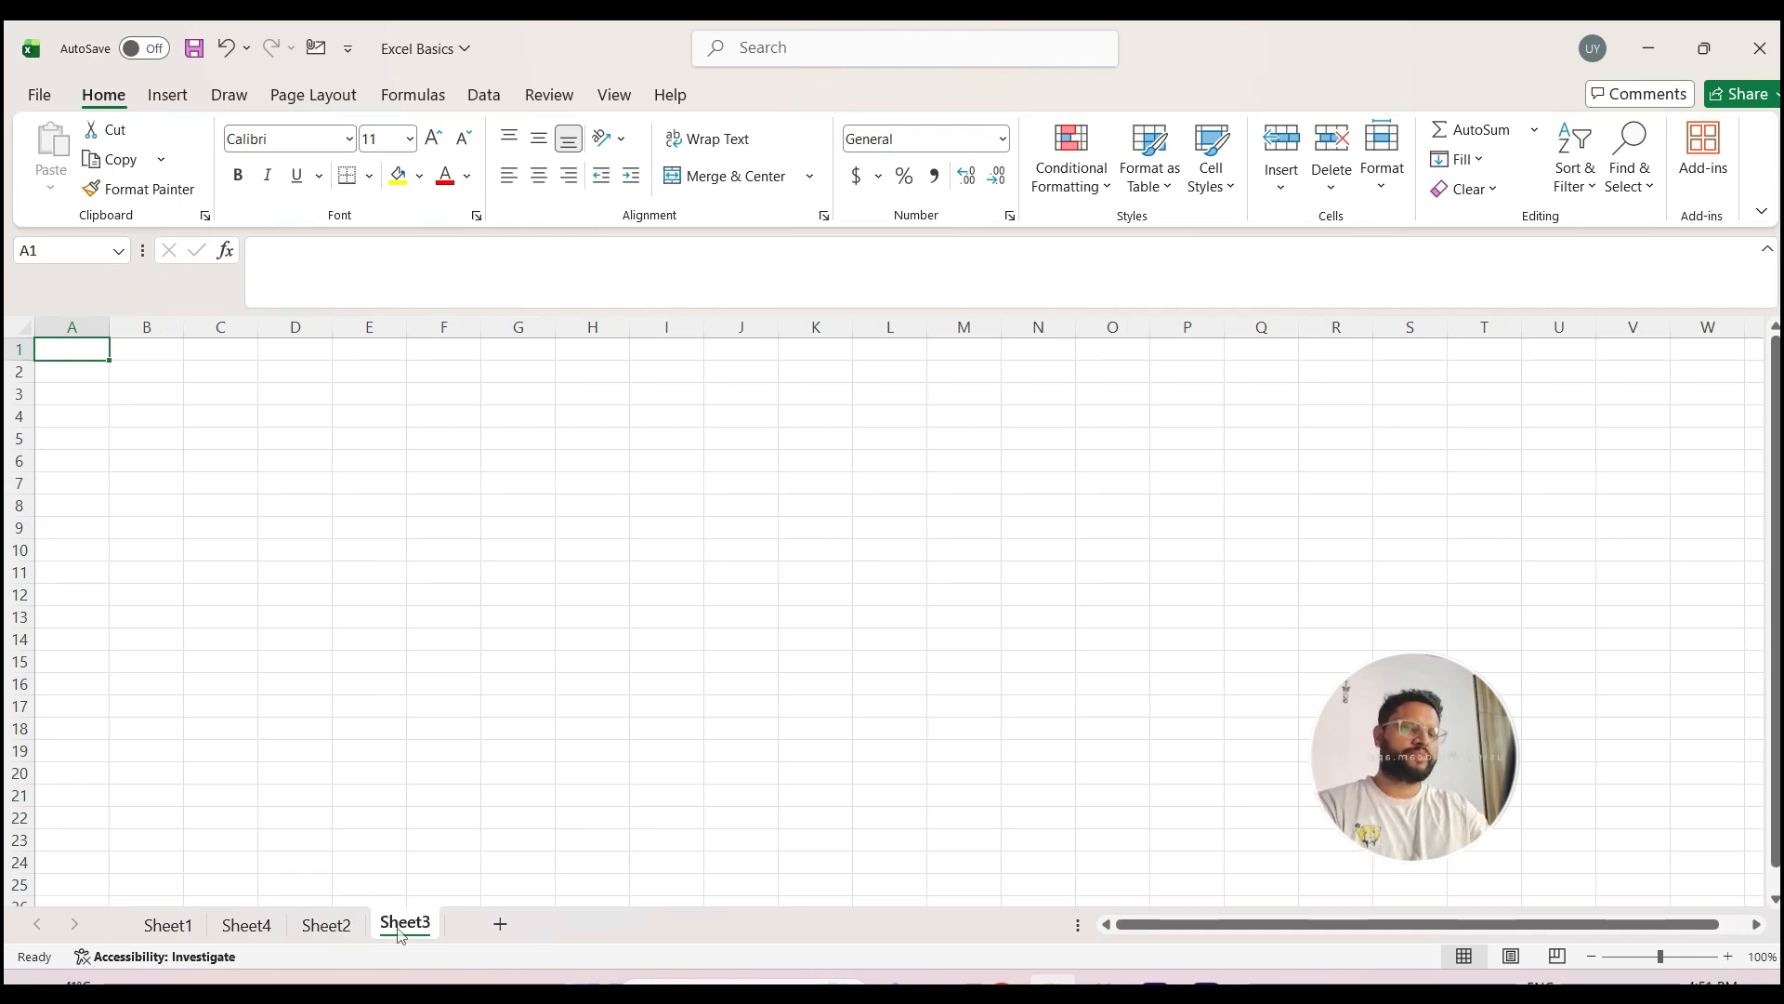
key(ctrl+Page_Up)
key(ctrl+Page_Up)
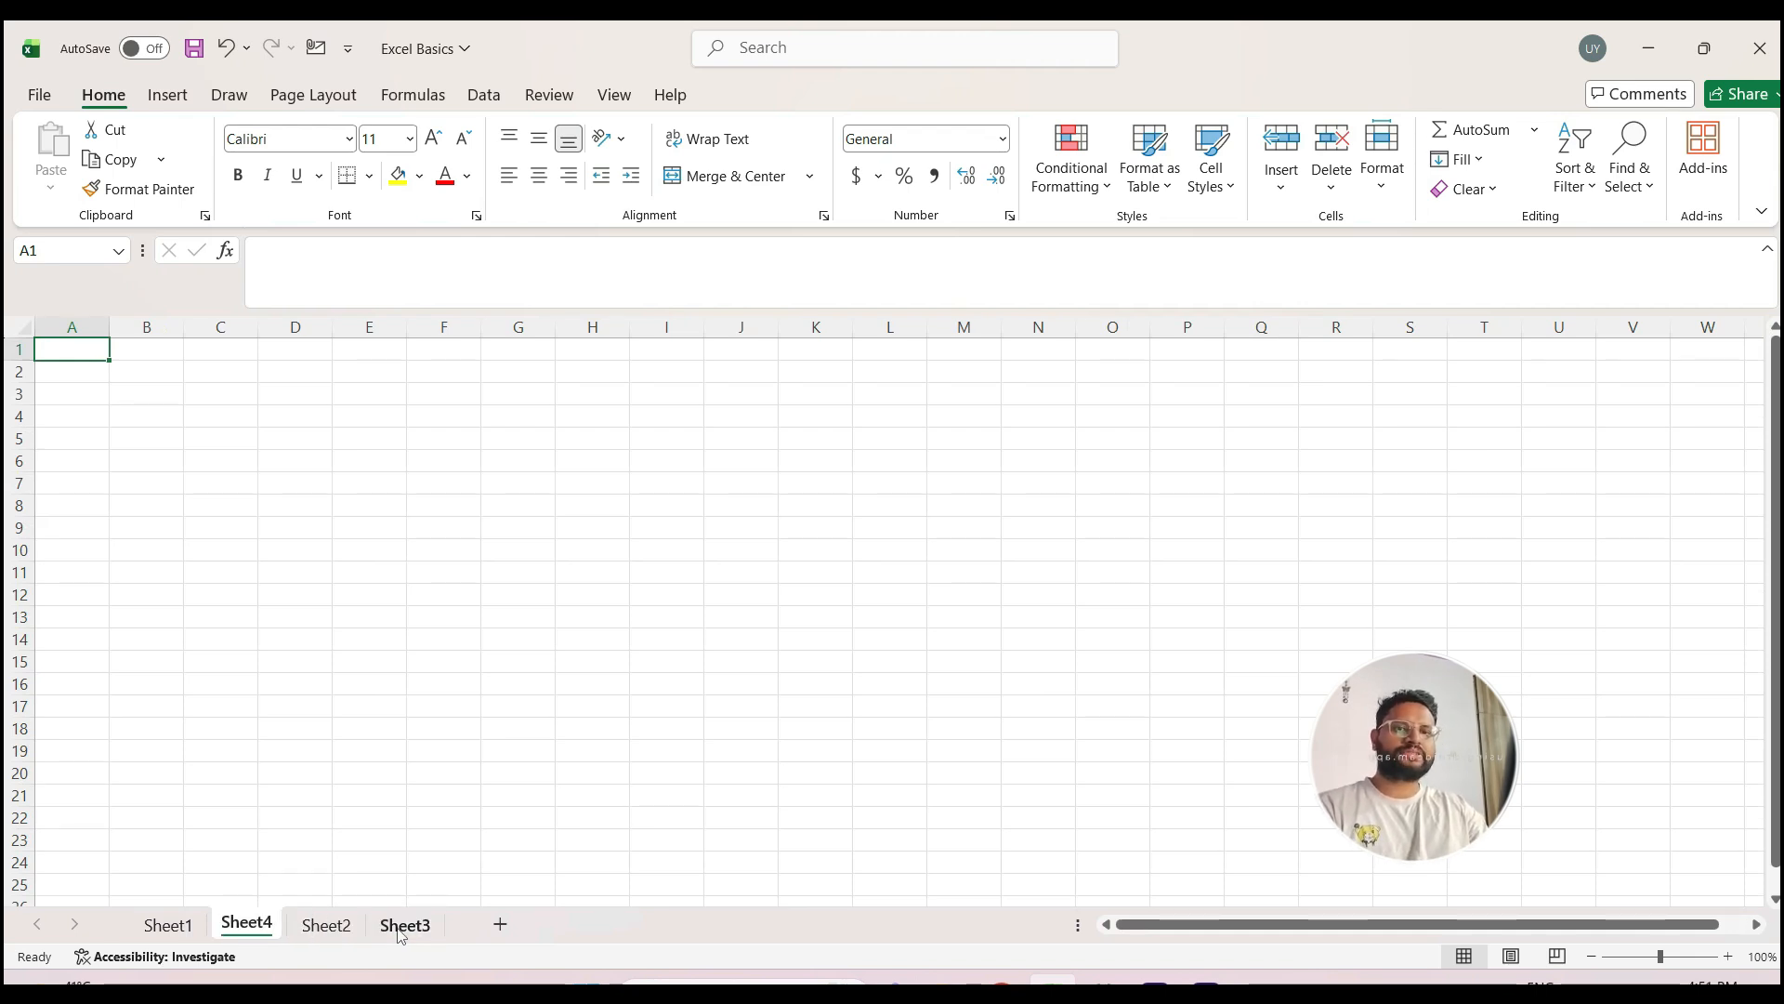
key(ctrl+Page_Up)
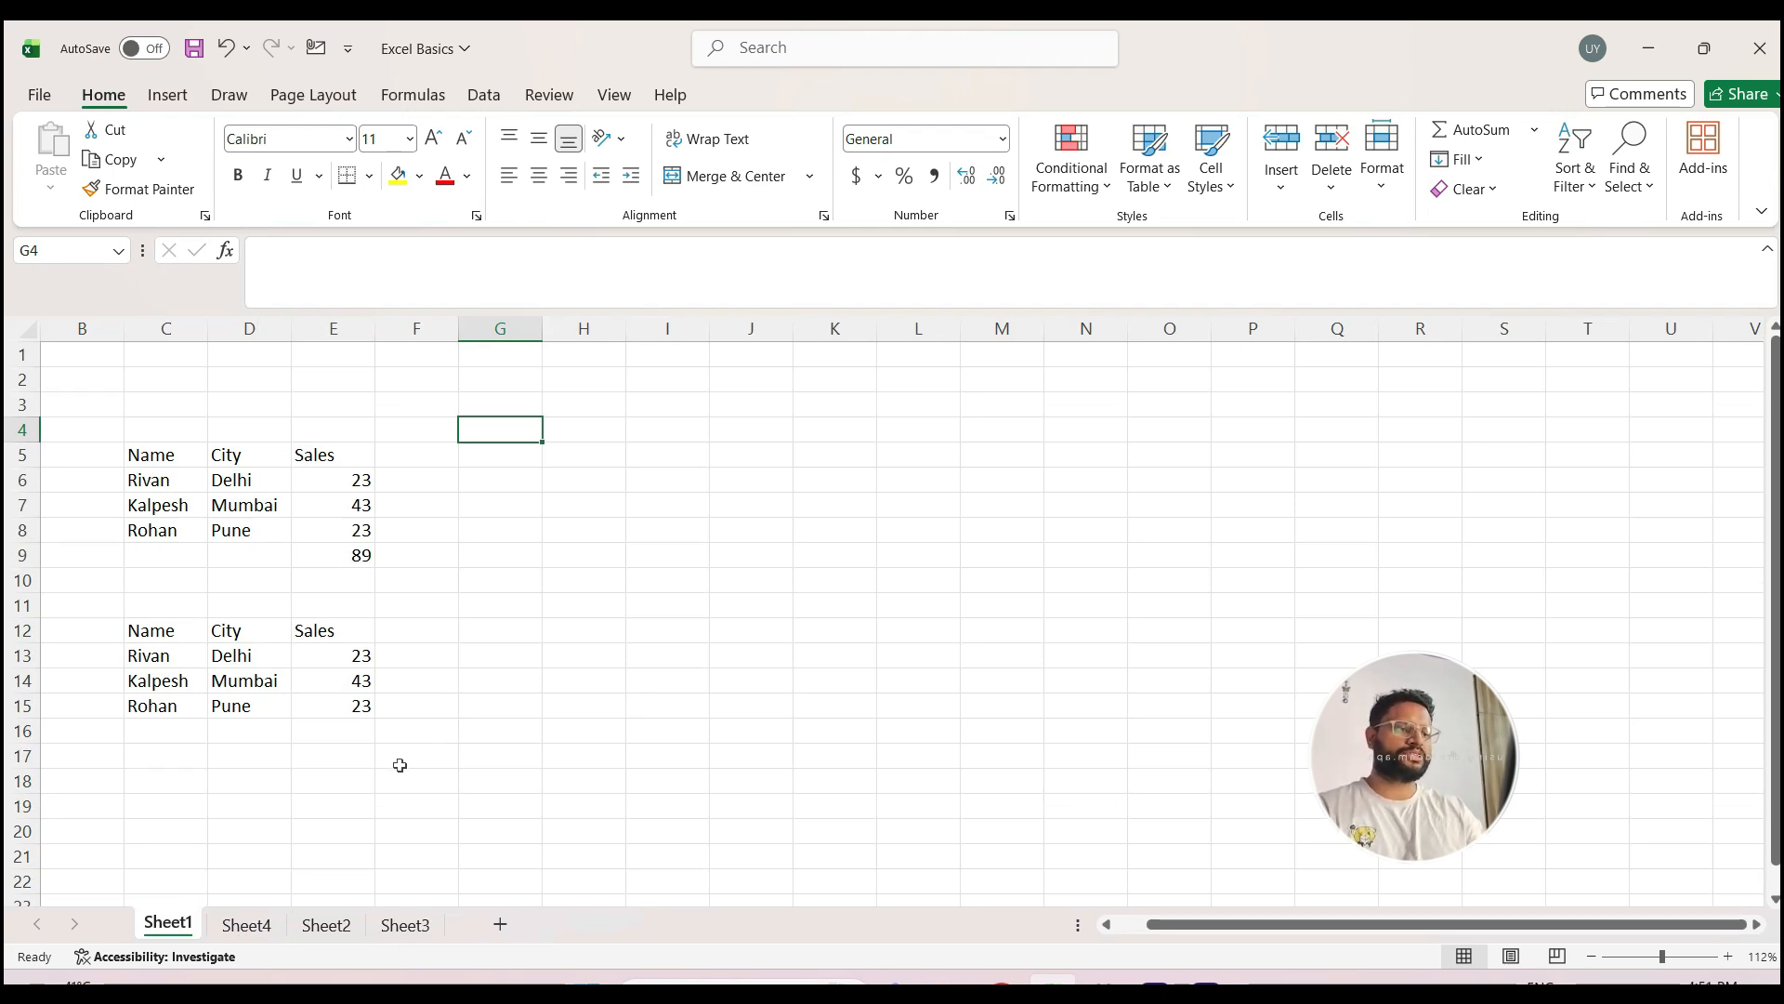
key(ctrl+Page_Down)
key(ctrl+Page_Down)
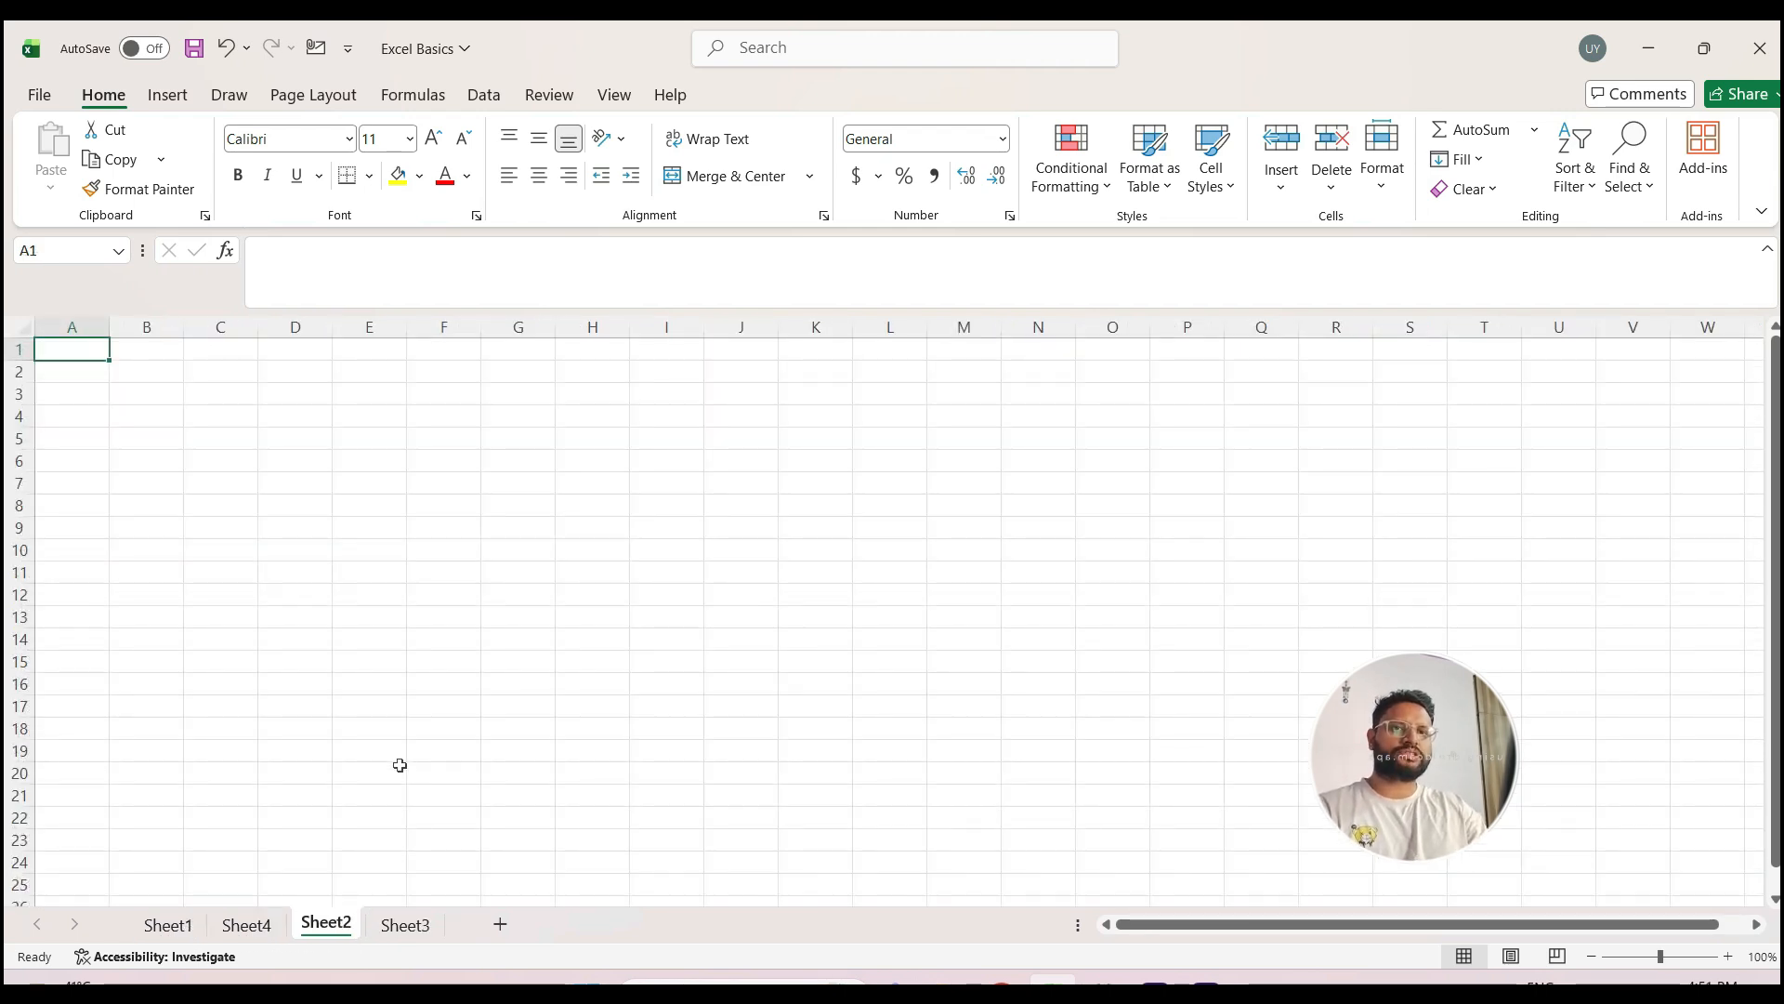
key(ctrl+Page_Down)
key(ctrl+Page_Up)
key(ctrl+Page_Up)
key(ctrl+Page_Up)
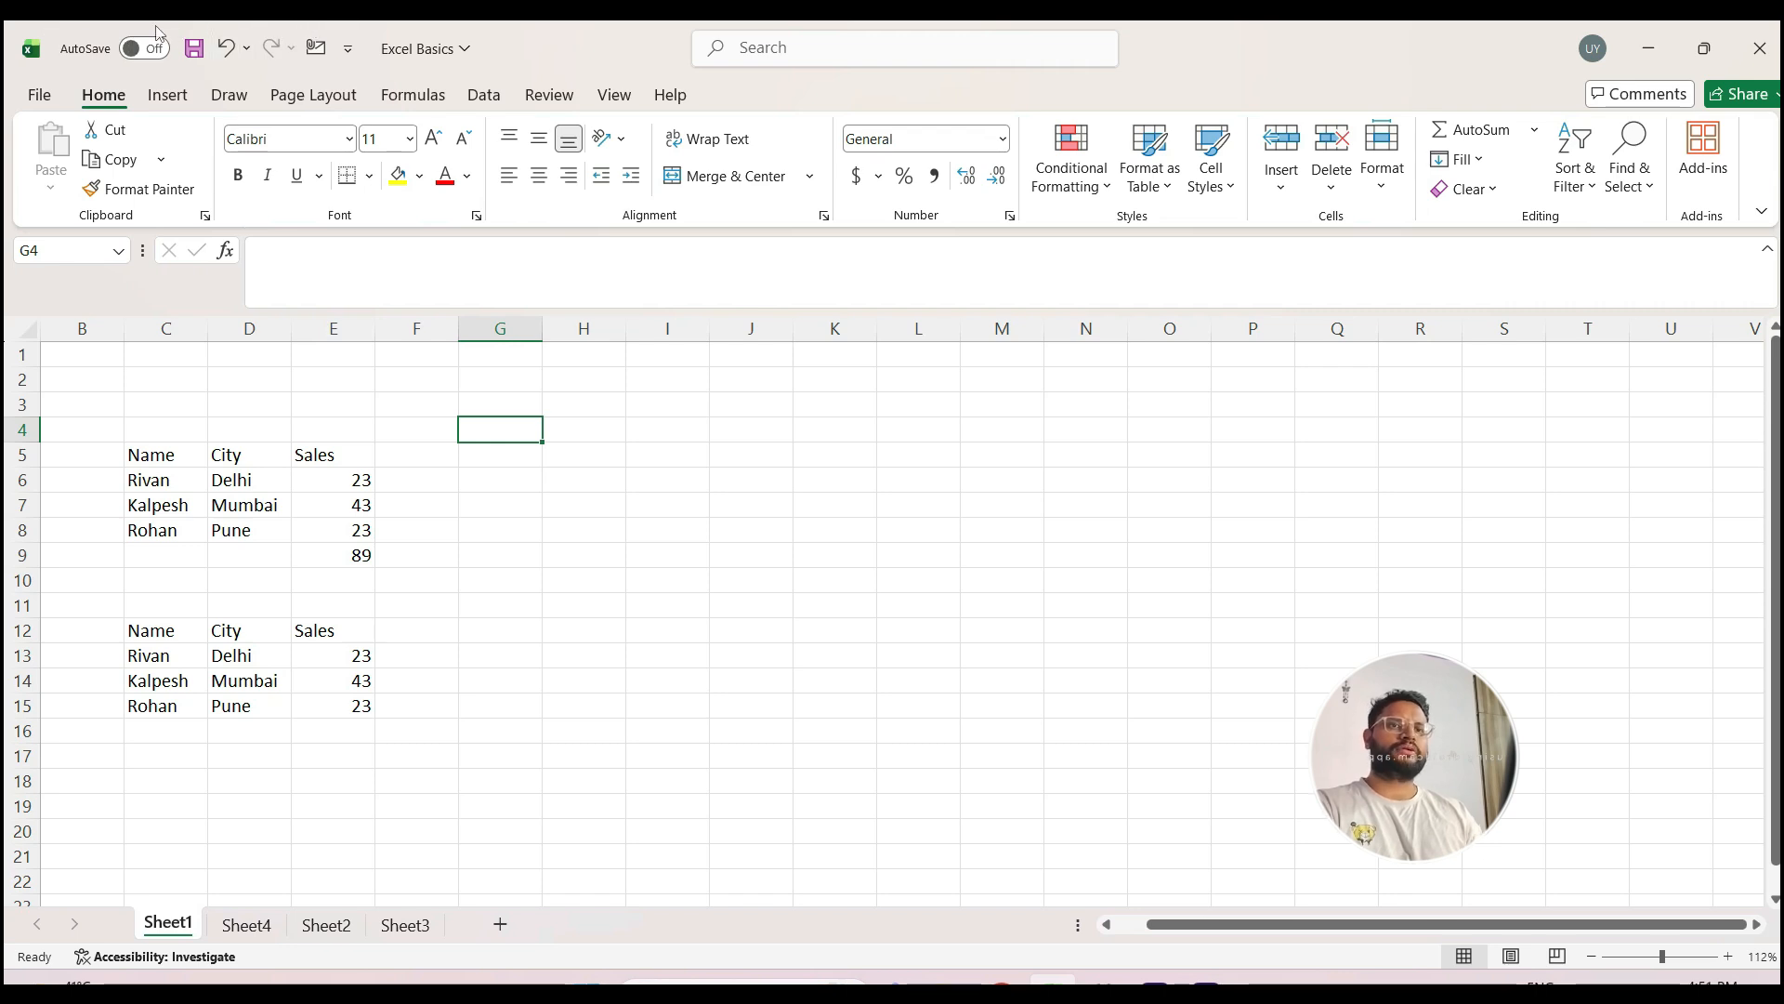
Step: Examine the Quick Access Toolbar customization options and the Insert, Draw, Page Layout, Formulas and Data commands
click(349, 51)
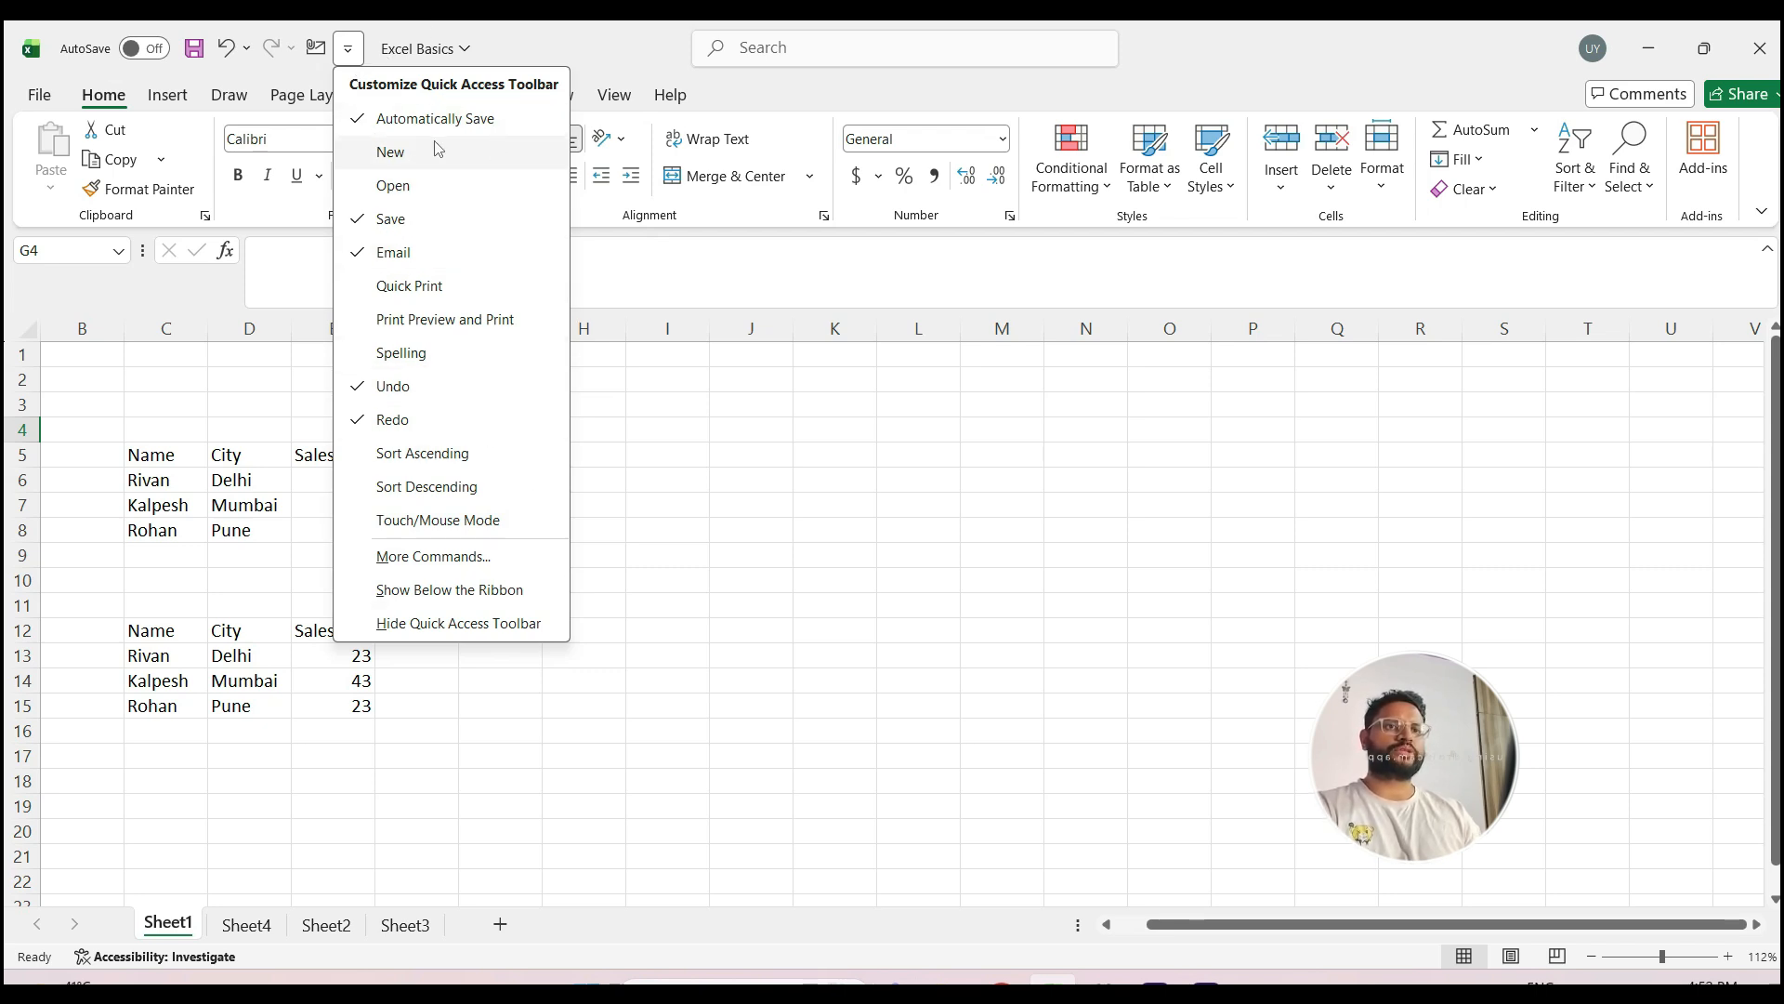
click(350, 53)
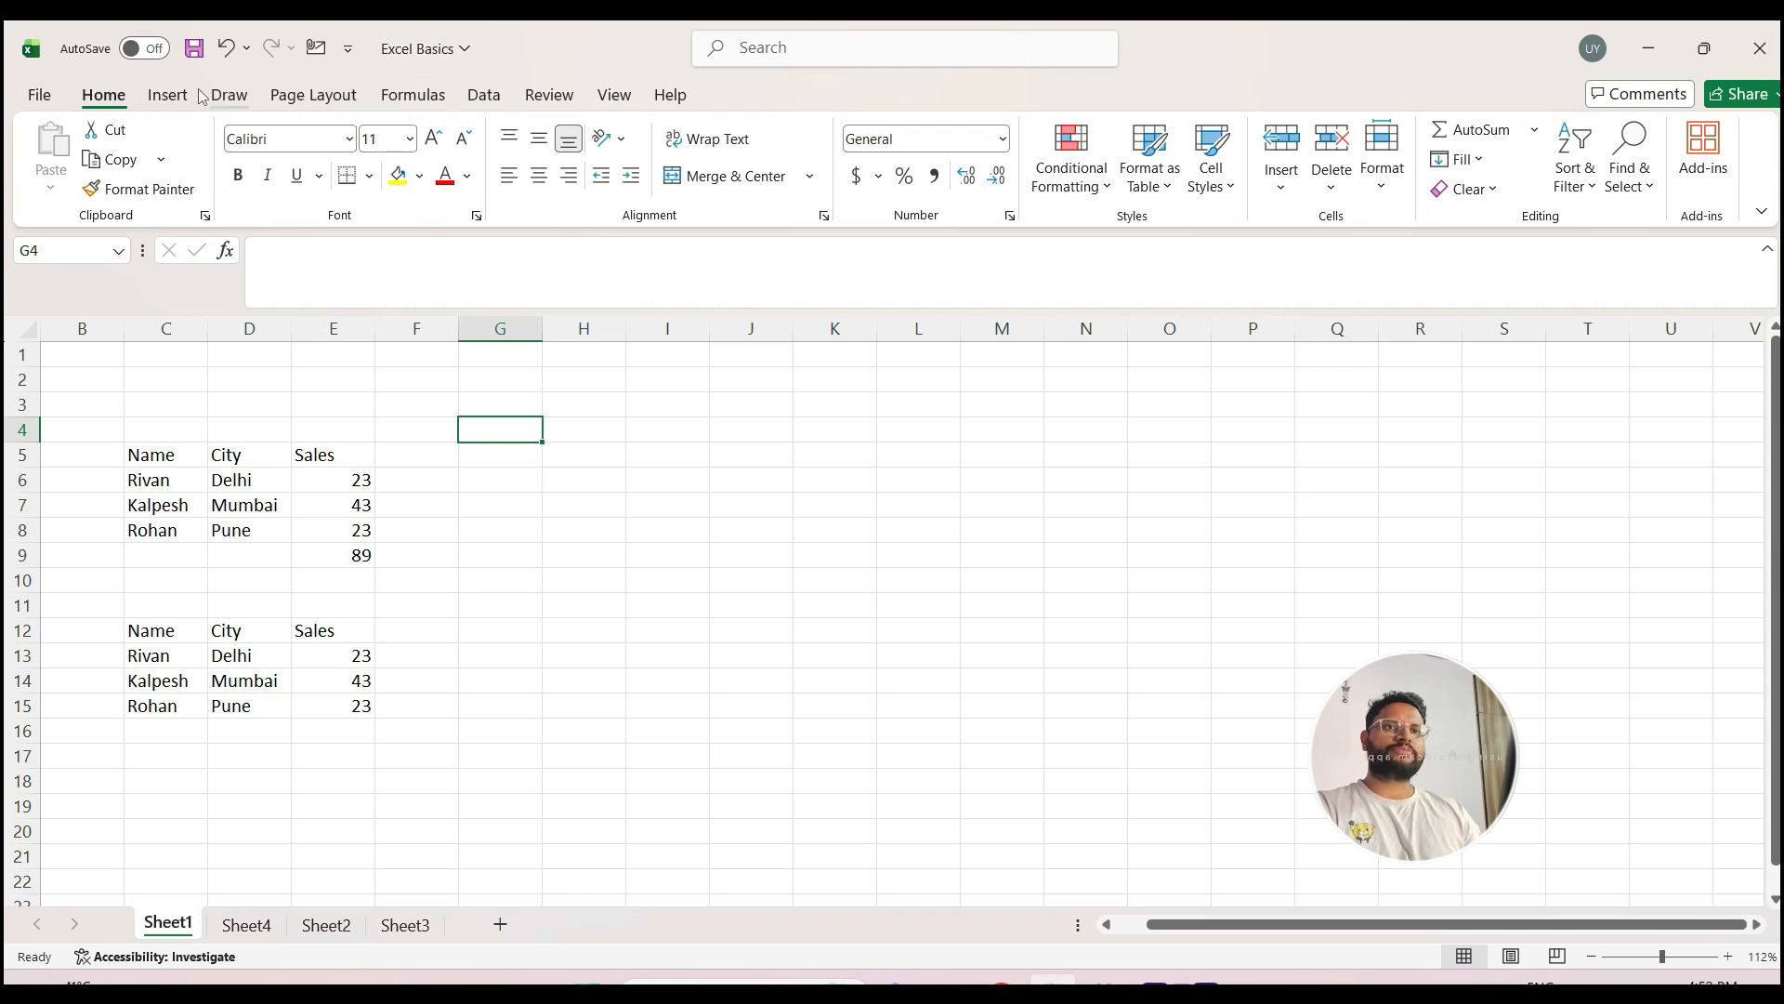
click(167, 99)
click(232, 97)
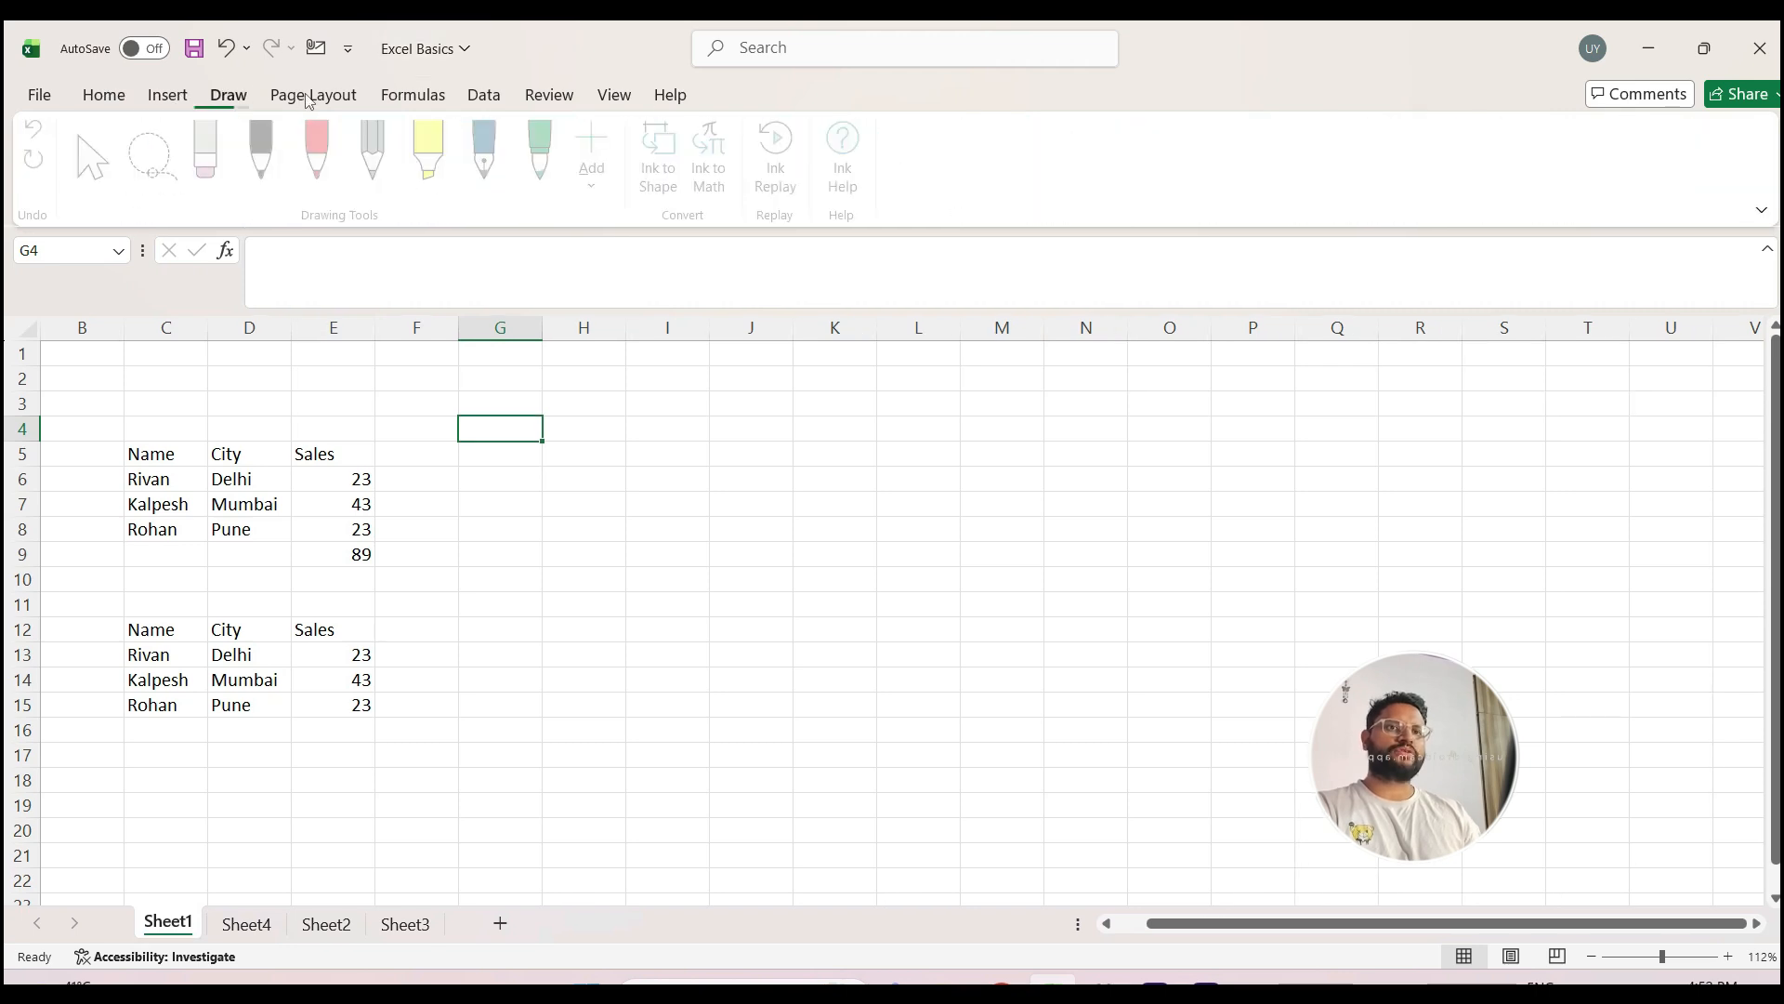
click(311, 97)
click(423, 99)
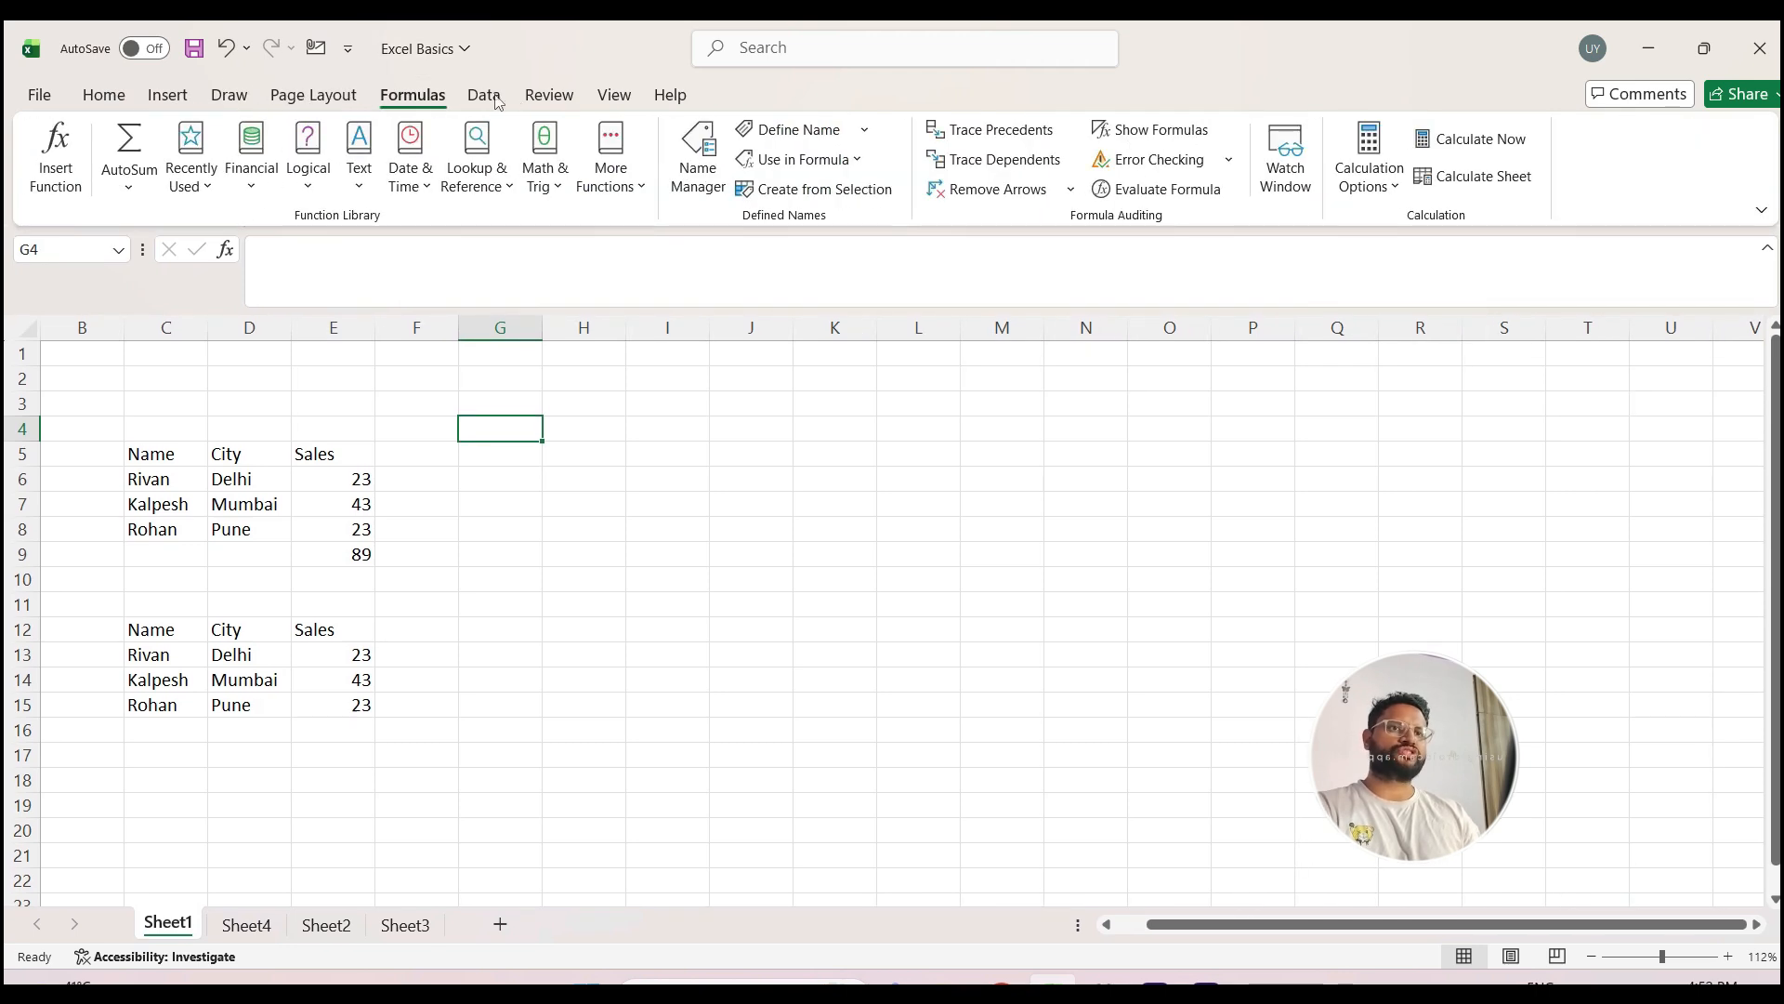
click(485, 97)
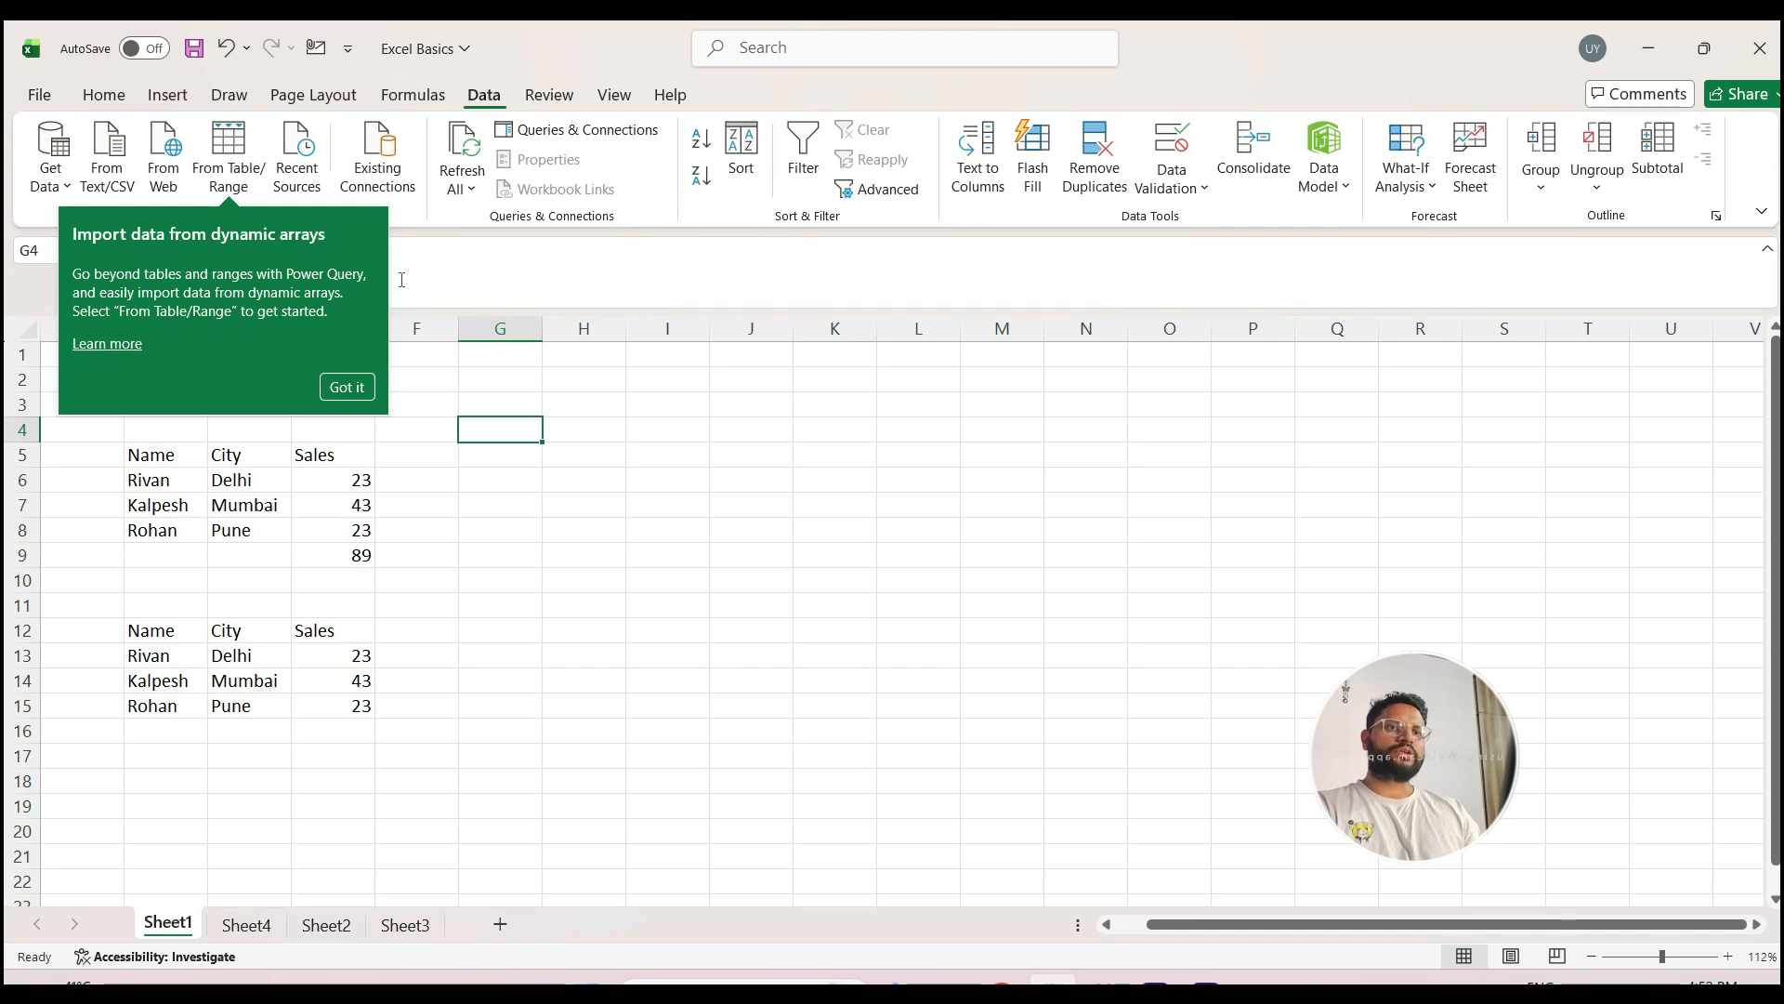
click(346, 388)
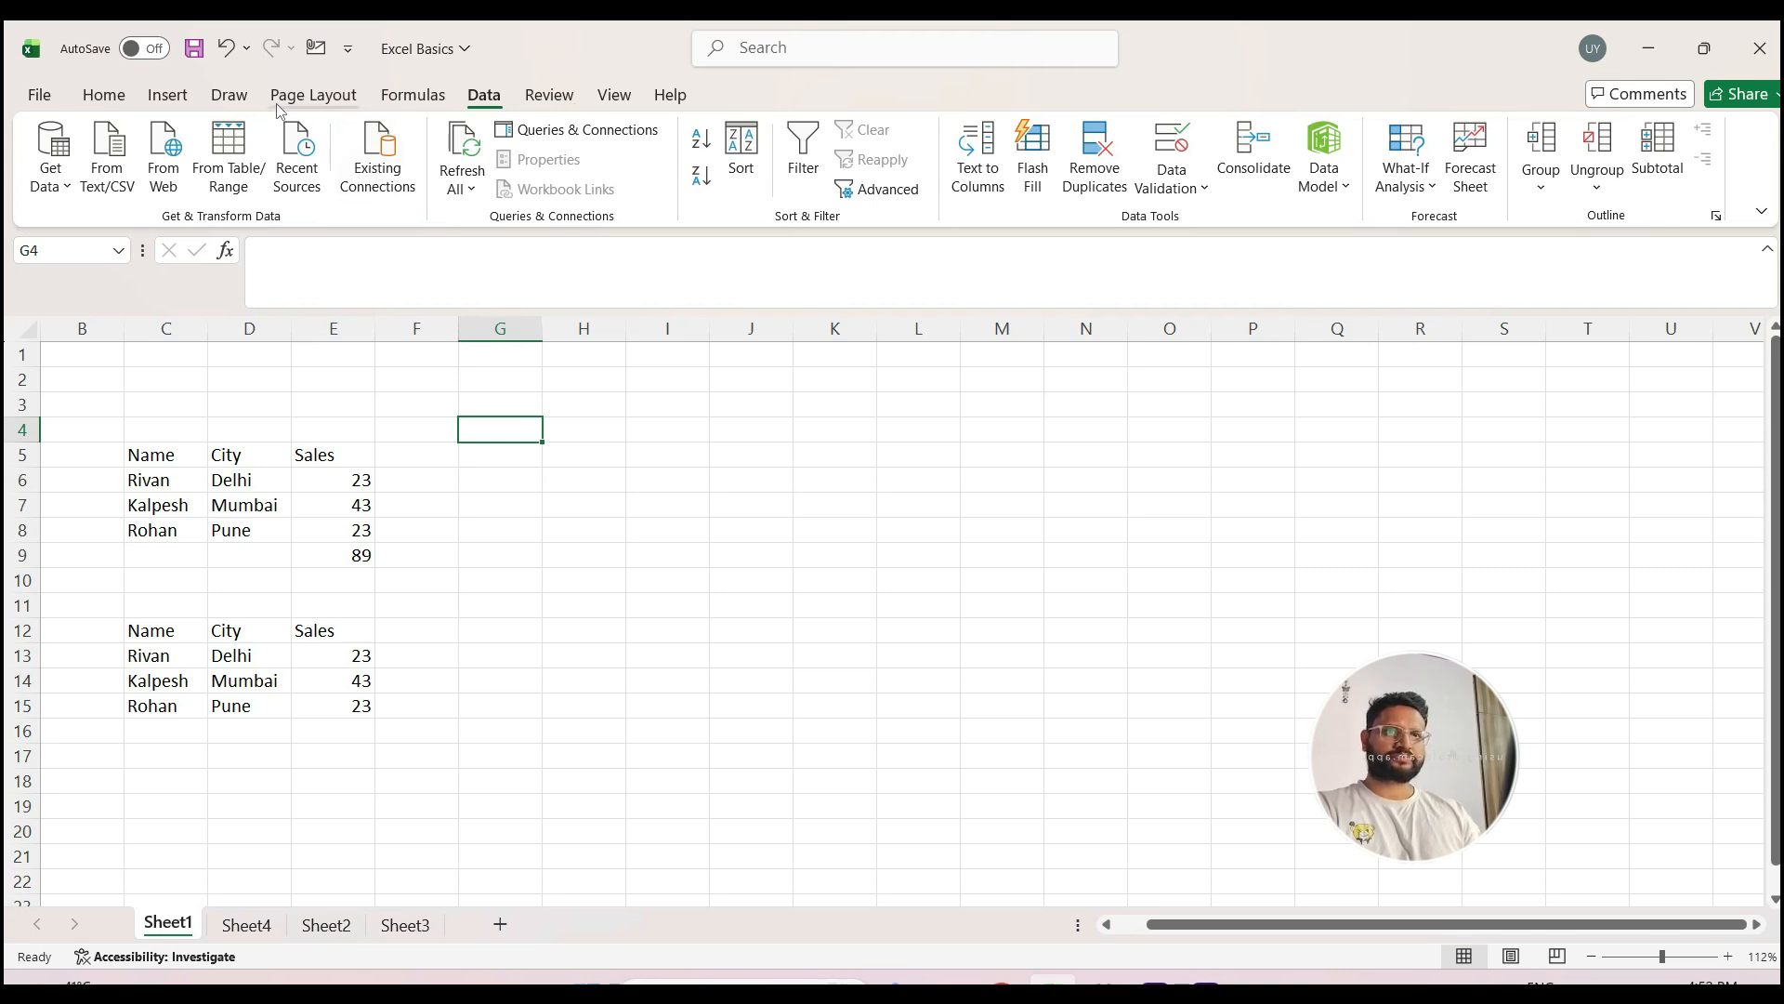
click(235, 97)
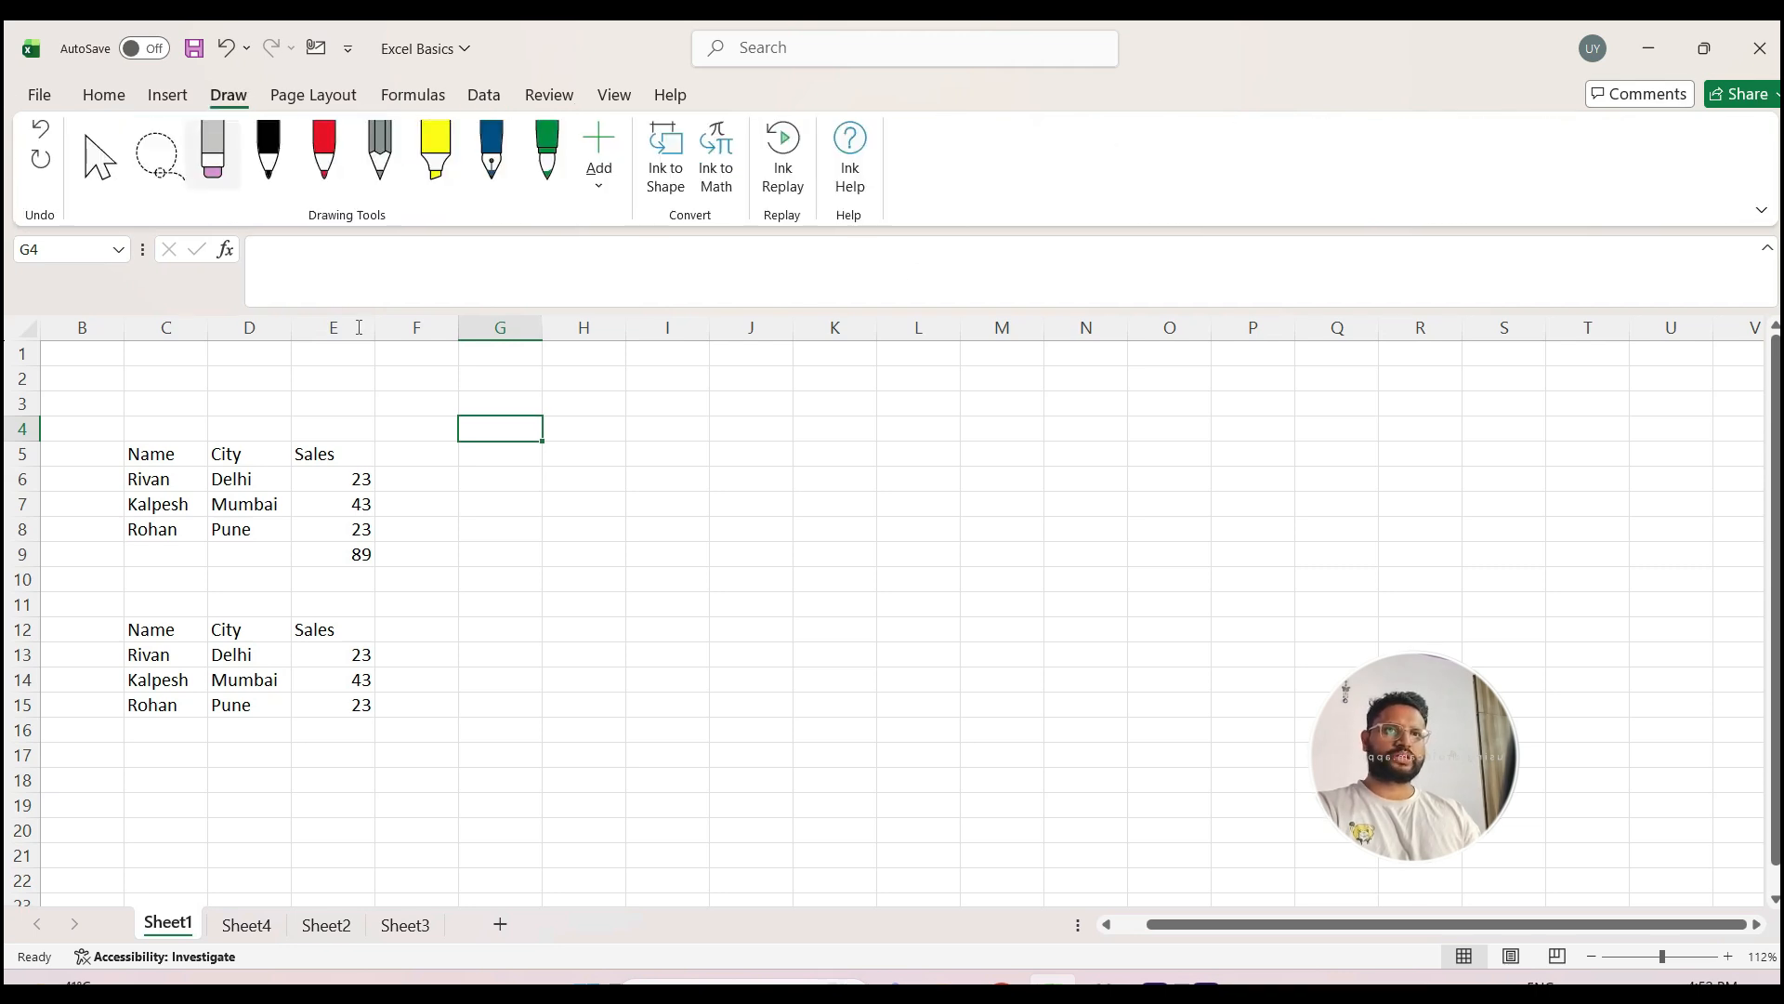
click(164, 97)
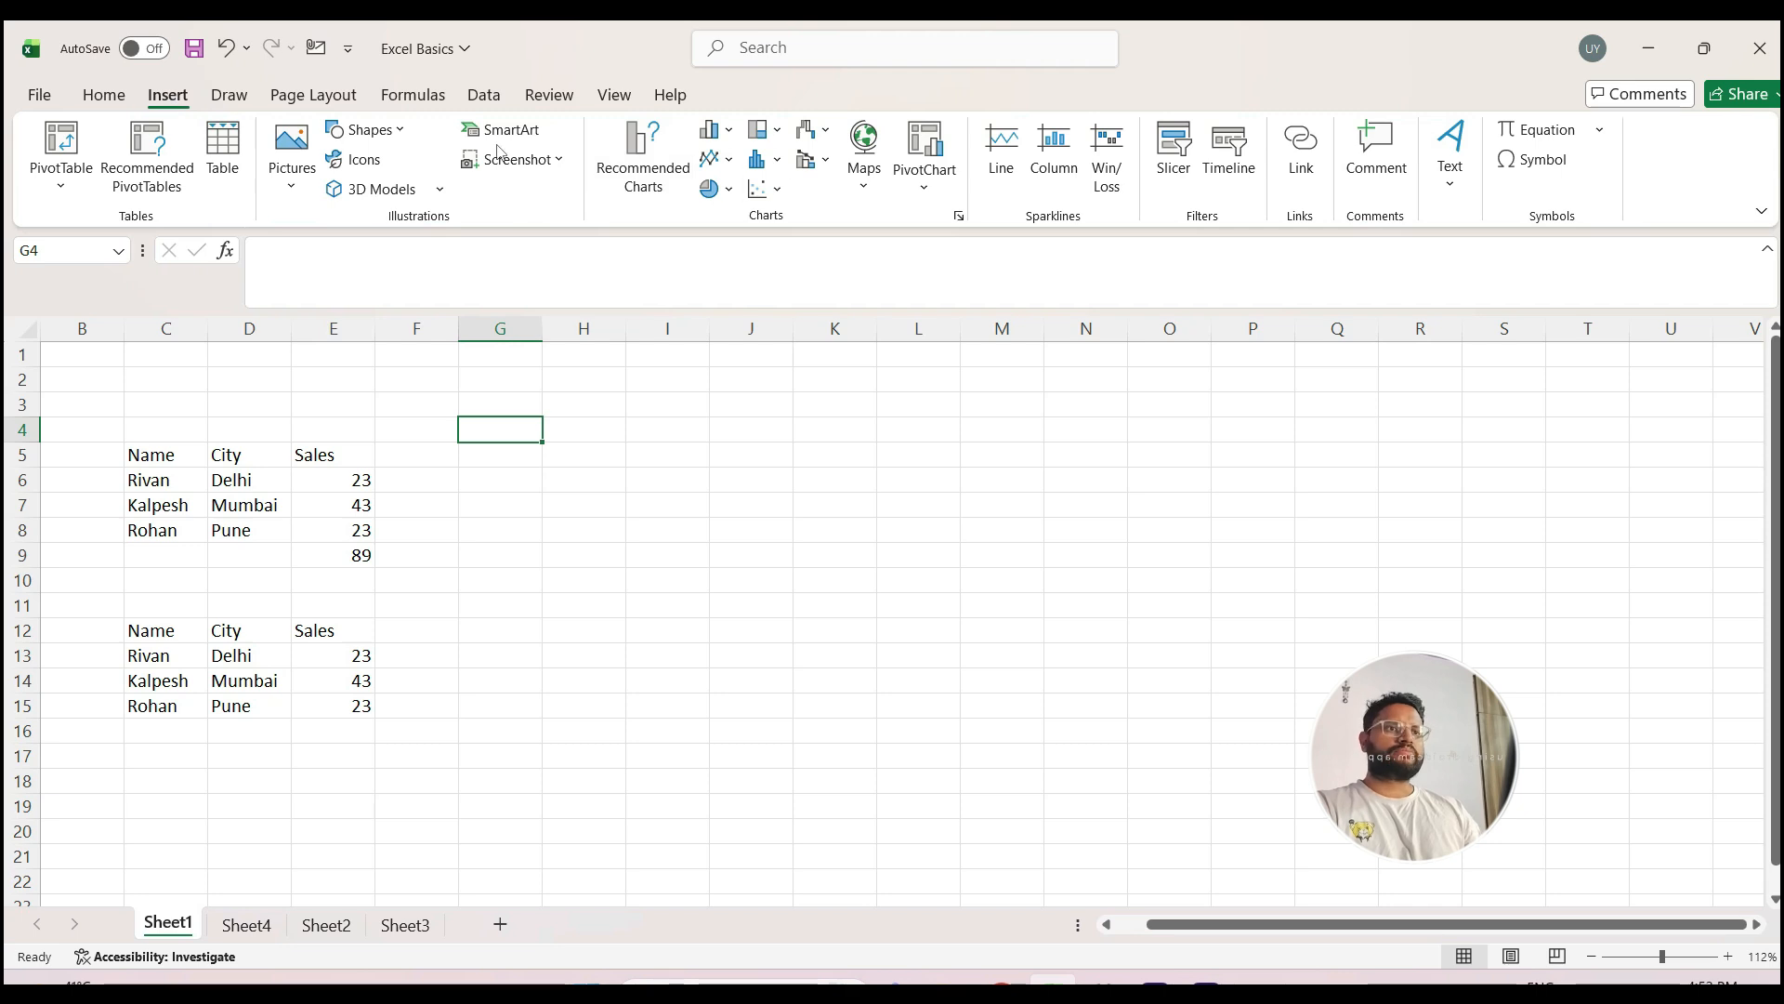
Step: Collapse and restore the ribbon, and reduce the formula bar to a single line
double_click(169, 96)
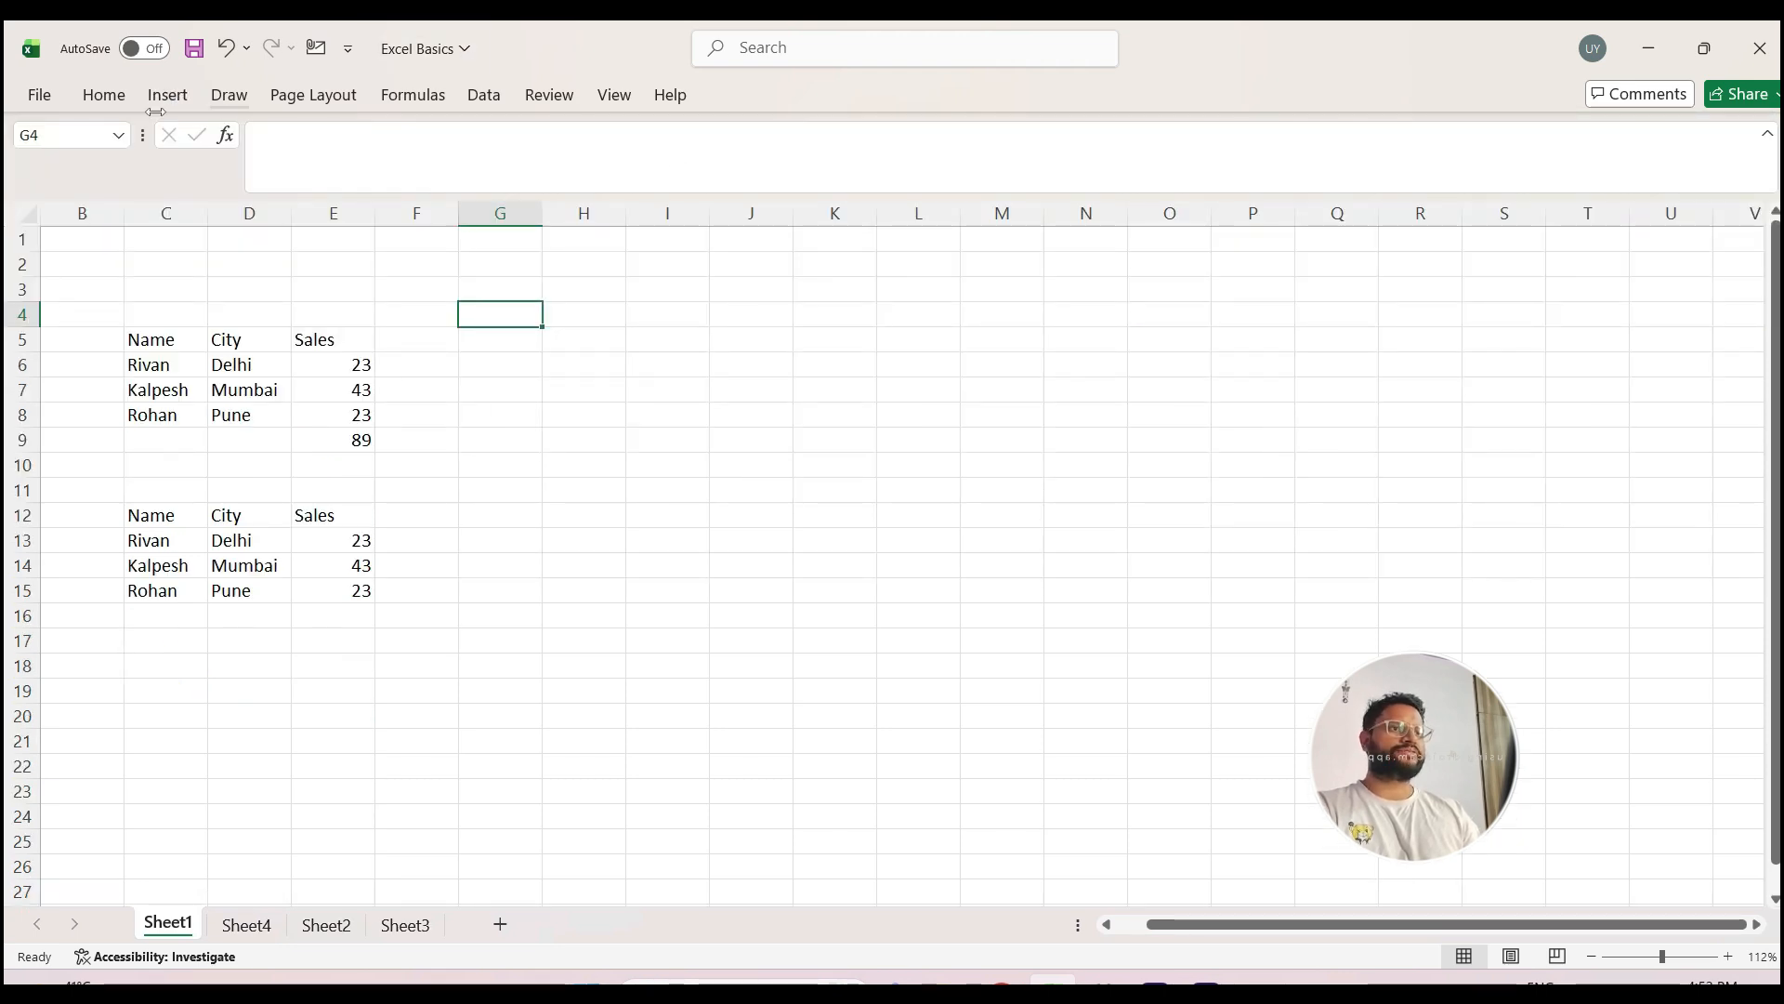
click(175, 94)
double_click(175, 97)
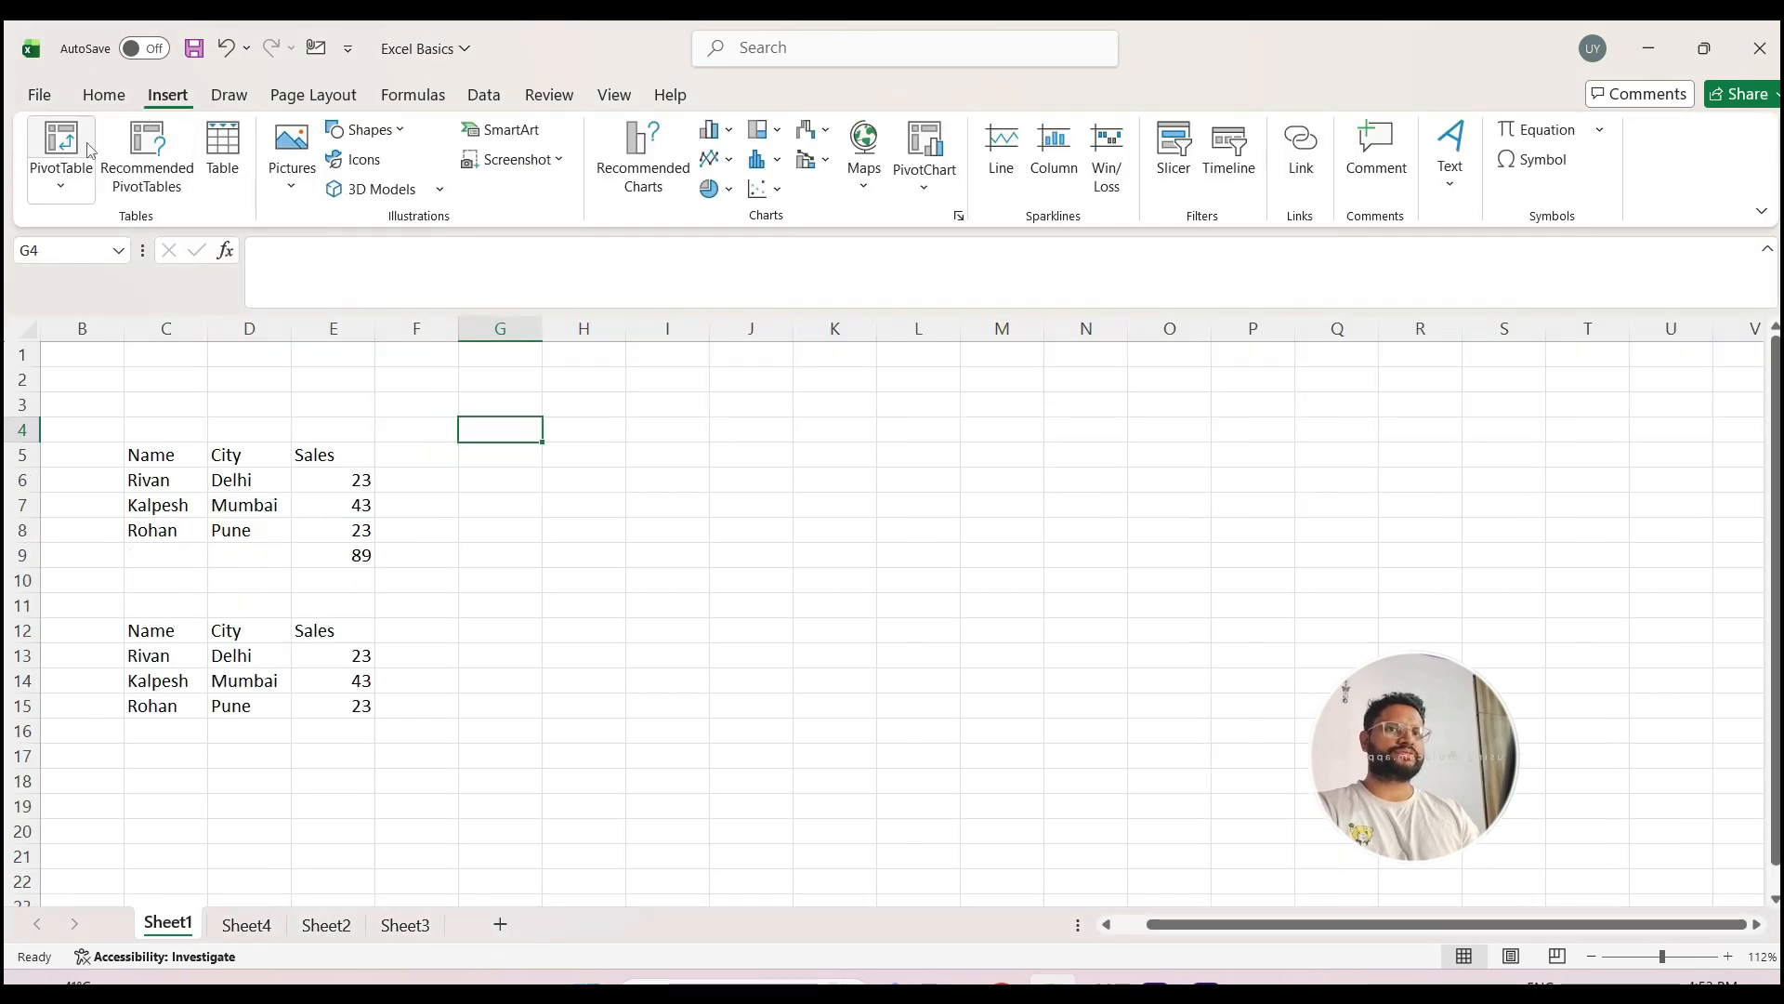
click(1769, 251)
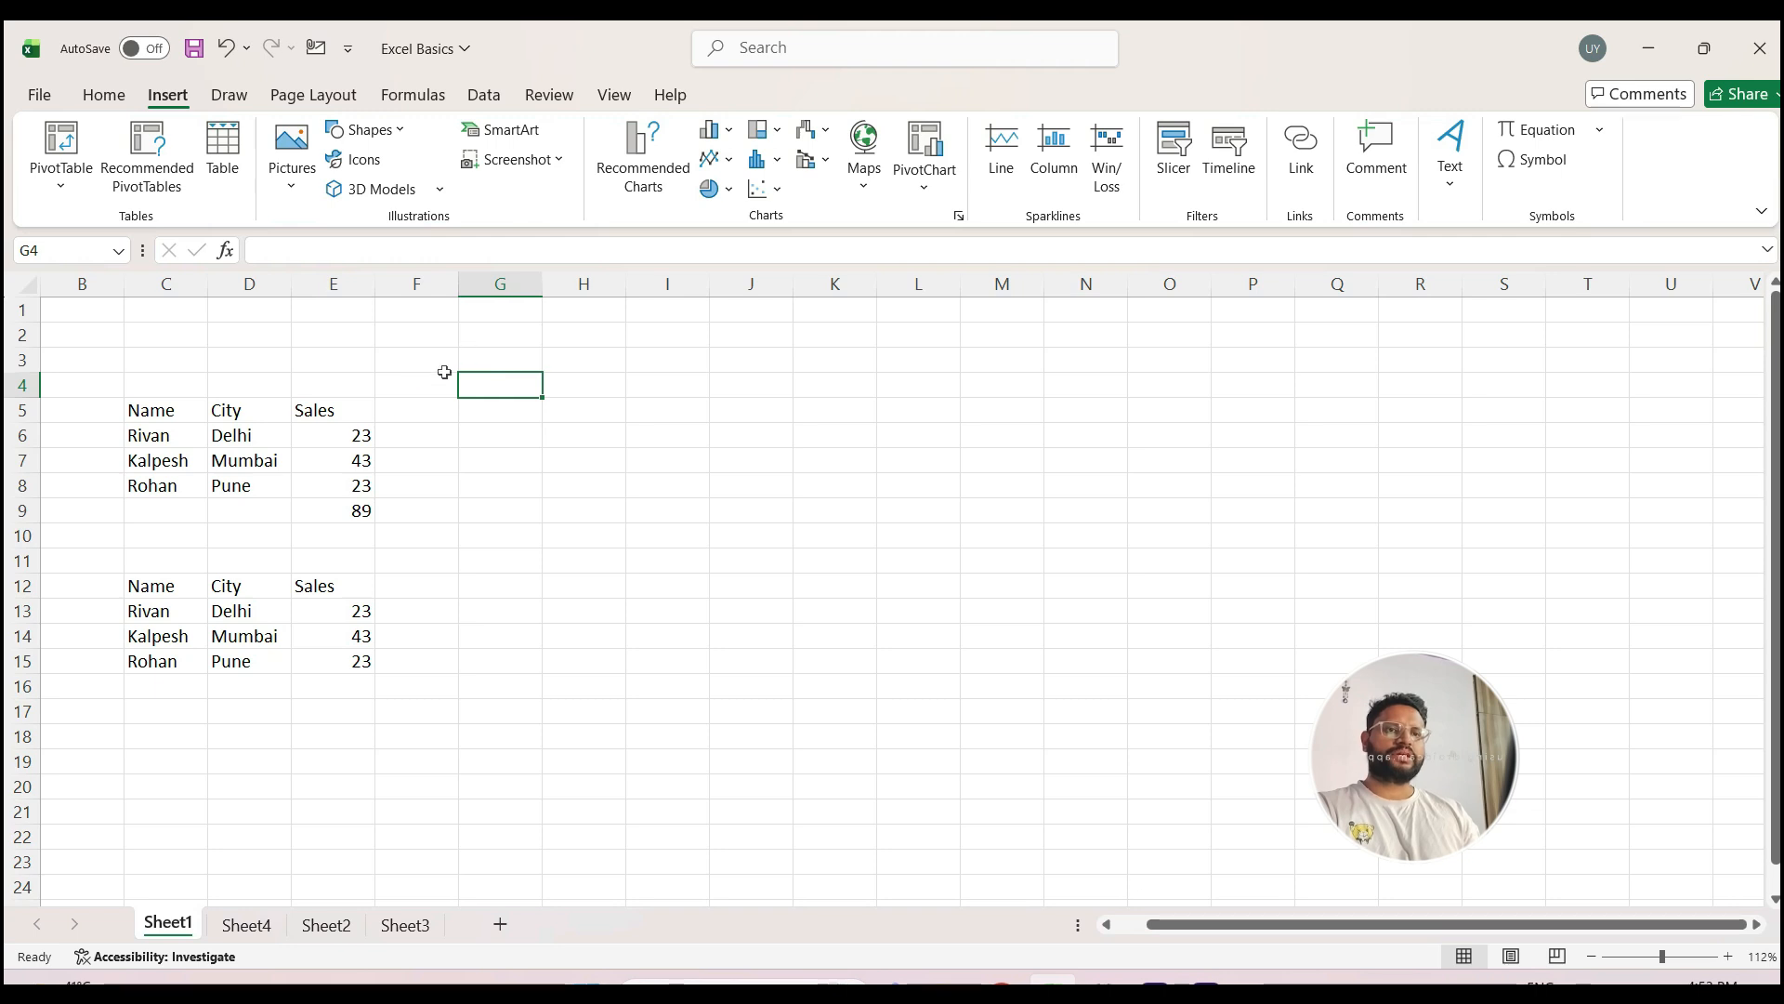
Step: Select various empty cells around F3 to H9 to examine the Name Box reference, and place the cursor in the formula bar for G5
click(618, 403)
click(538, 514)
click(432, 382)
drag(568, 376, 566, 369)
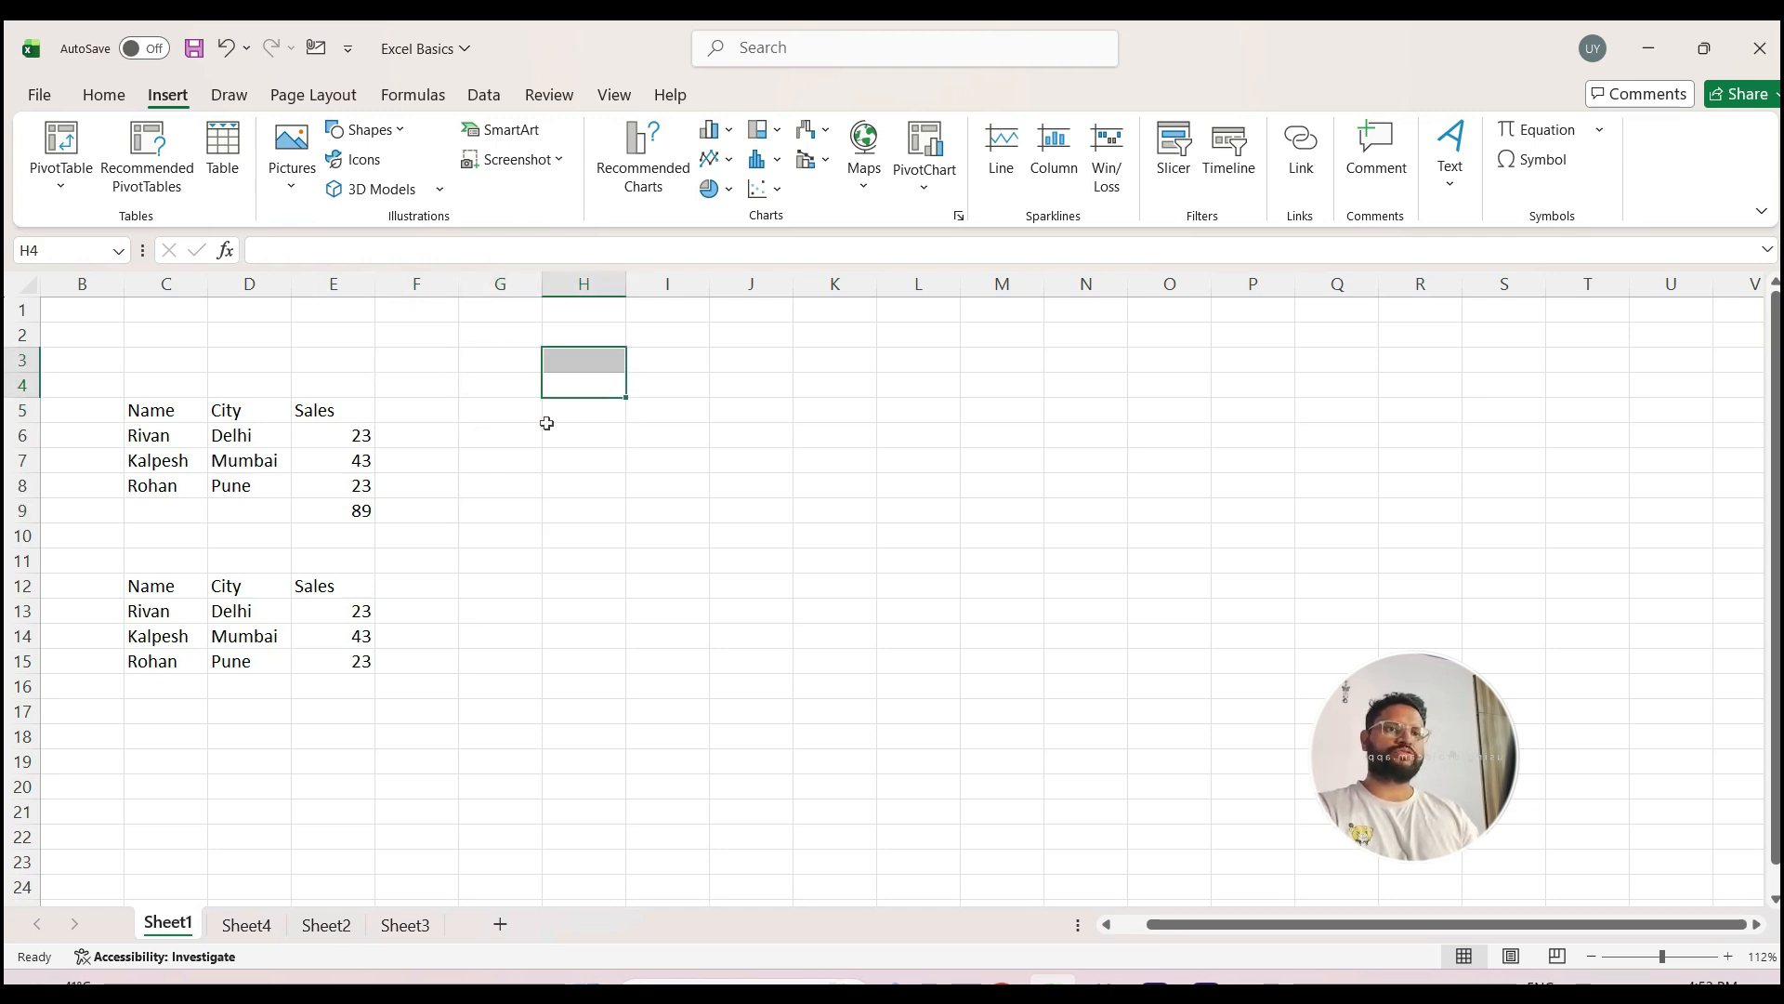
click(511, 455)
click(432, 393)
click(602, 385)
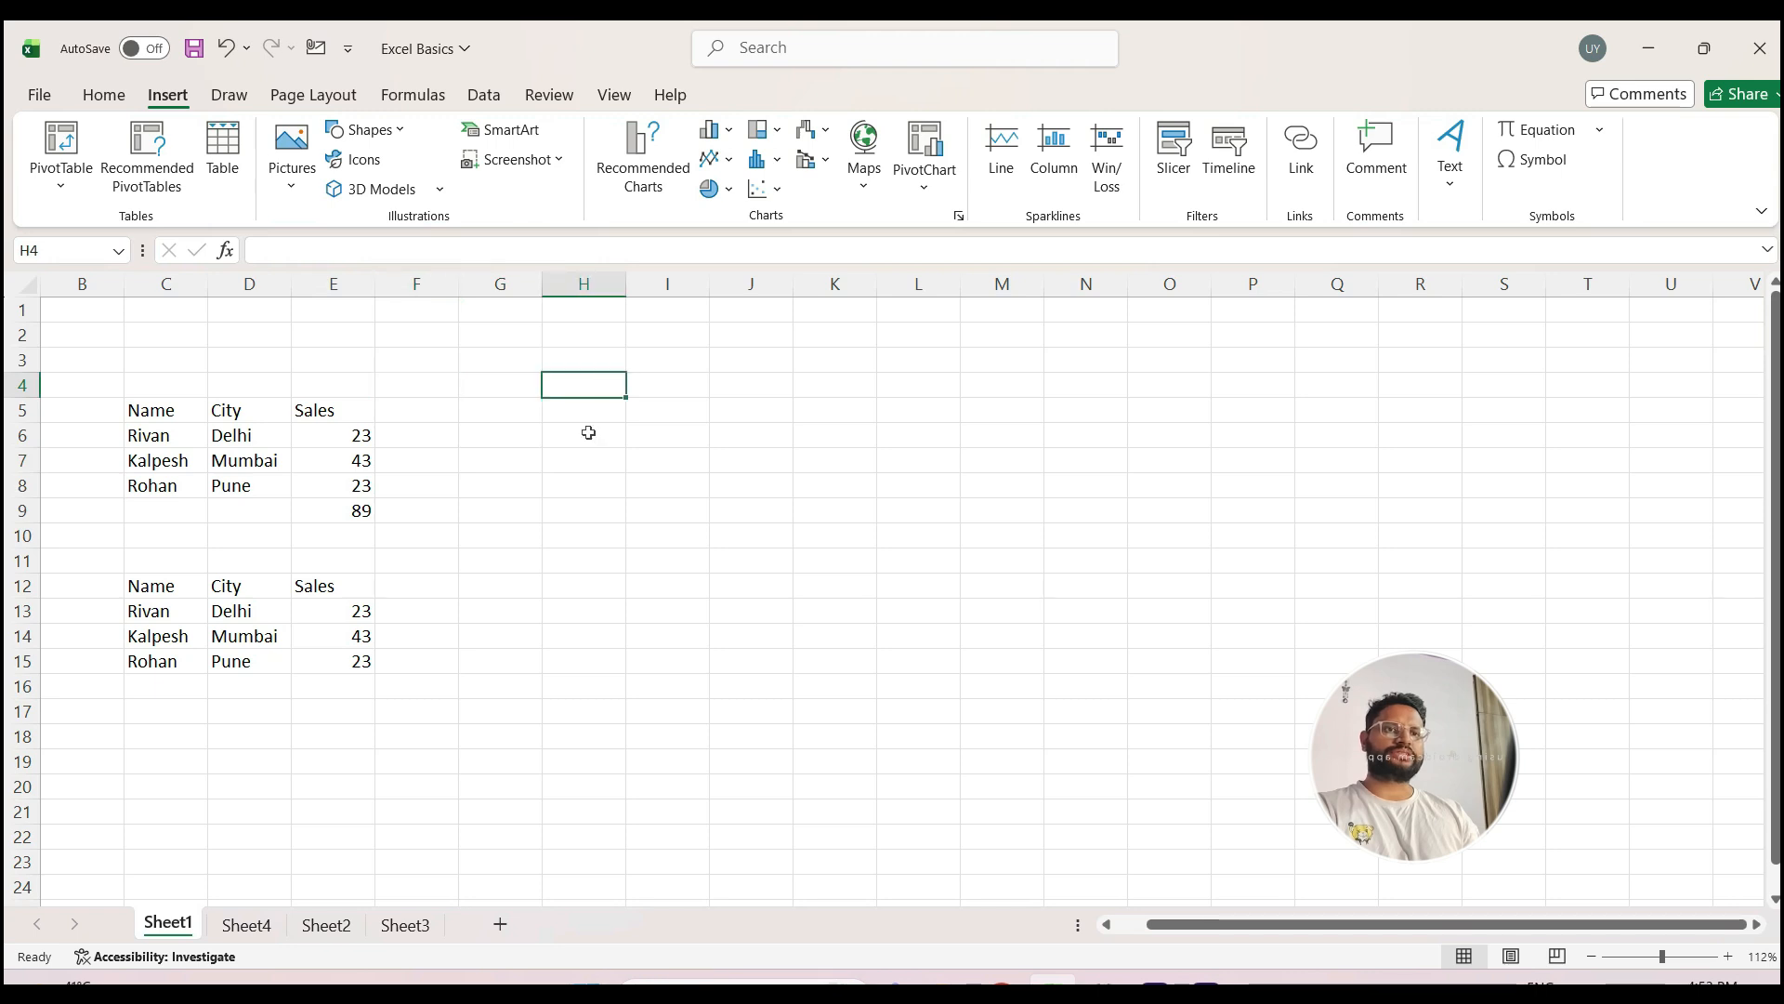
click(472, 381)
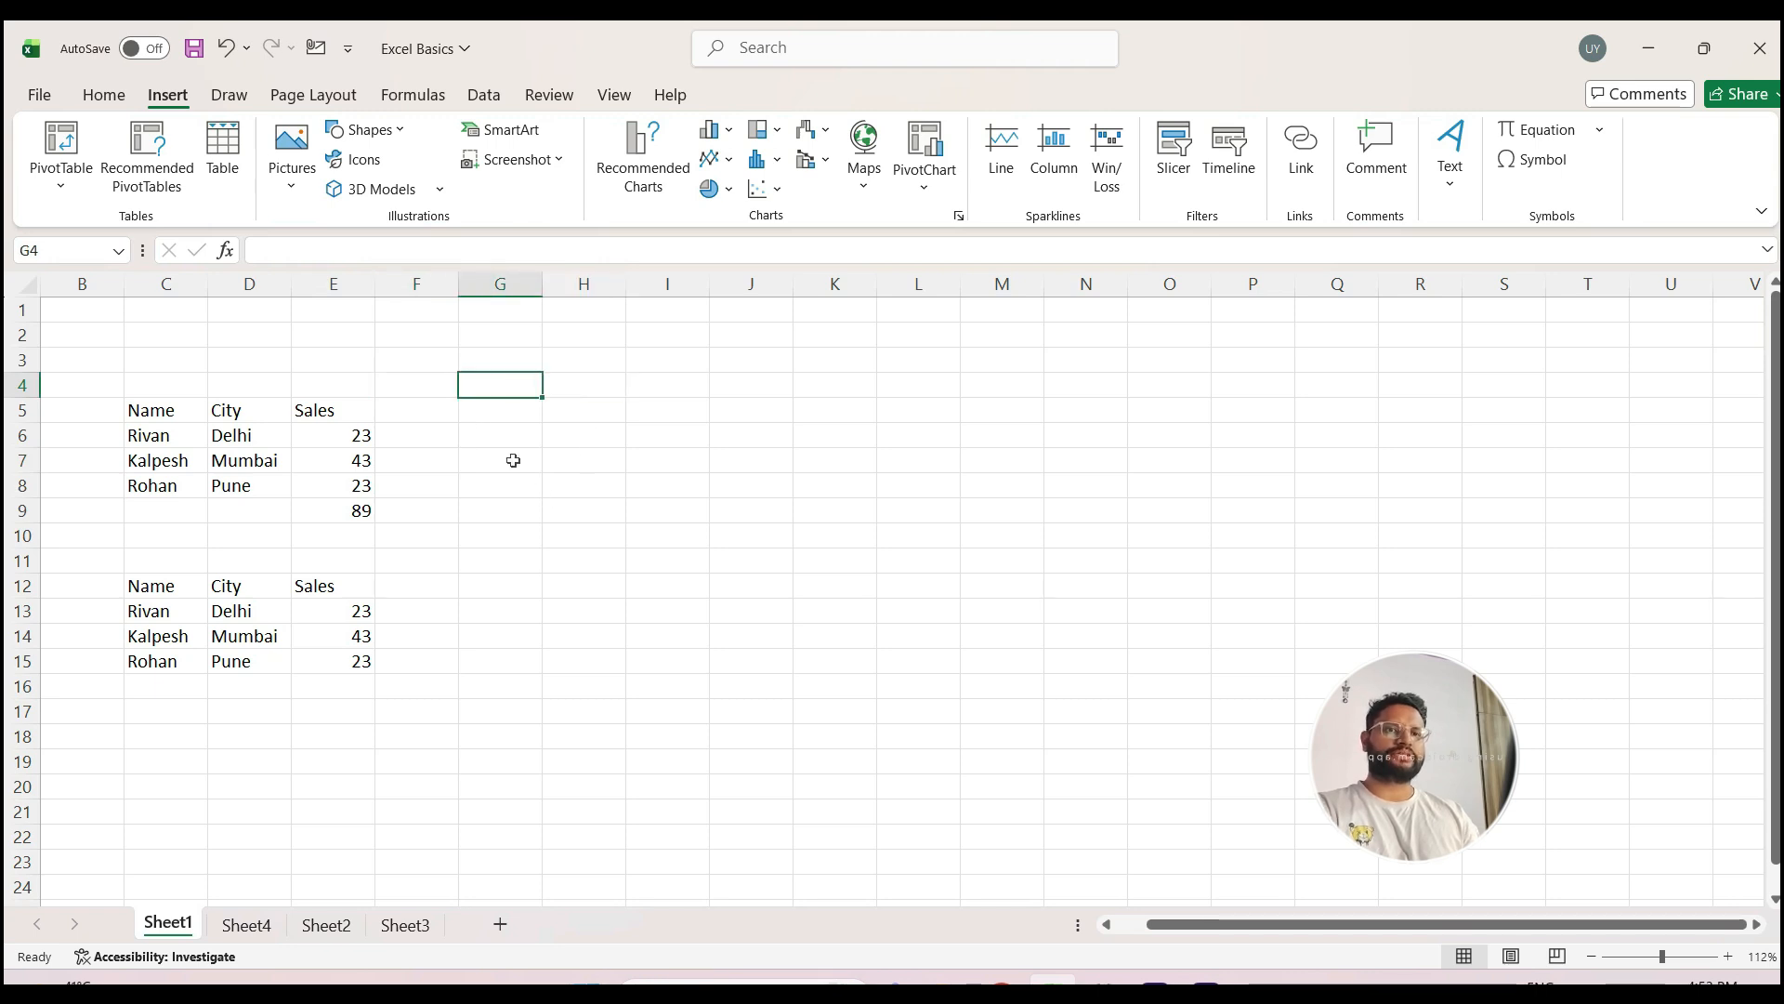
click(428, 364)
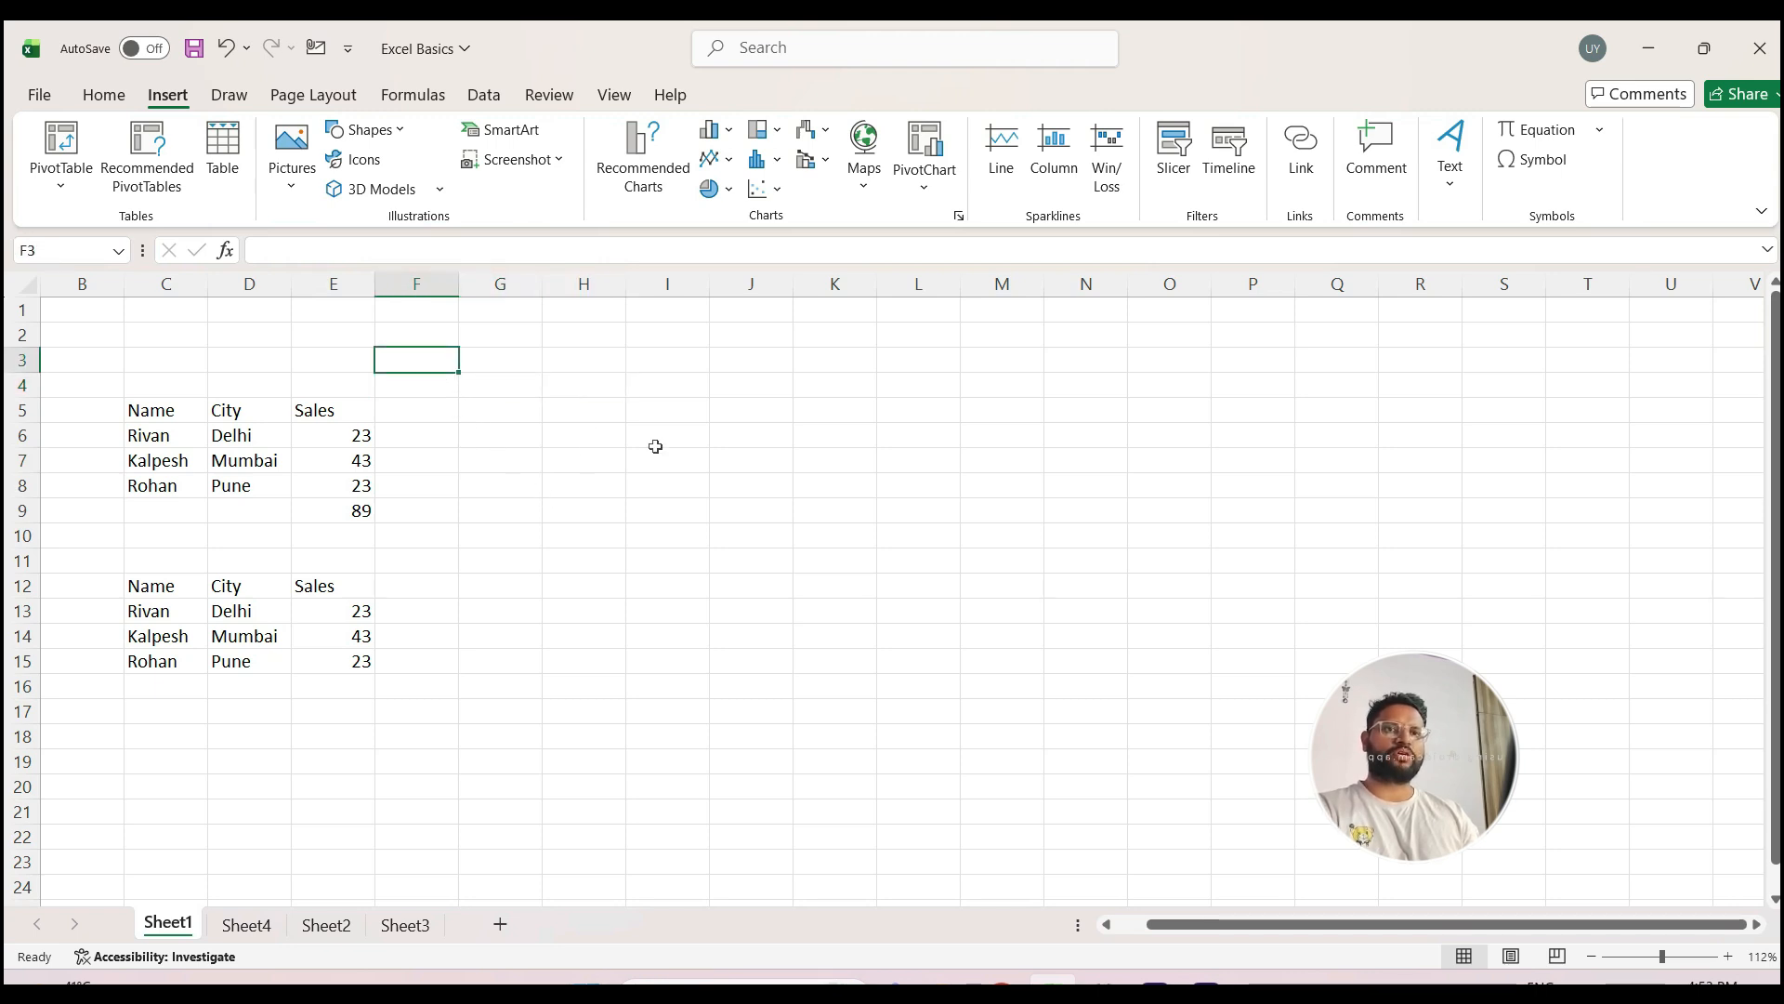
click(521, 409)
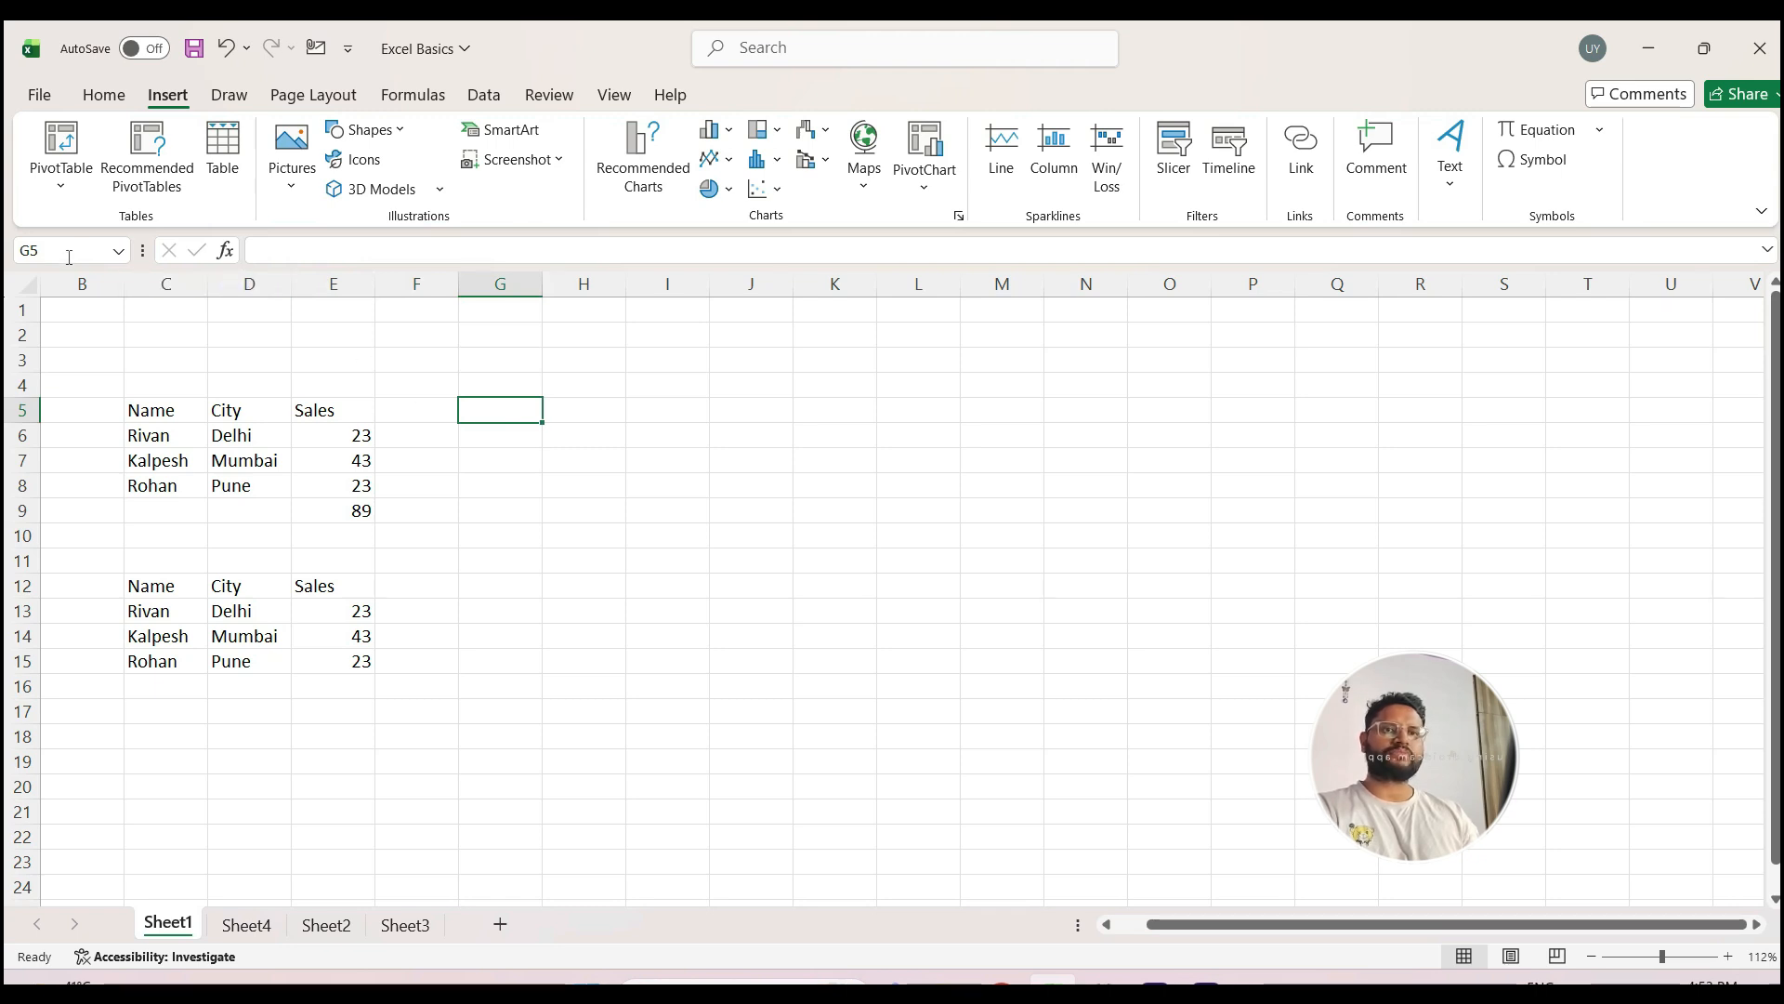
click(292, 242)
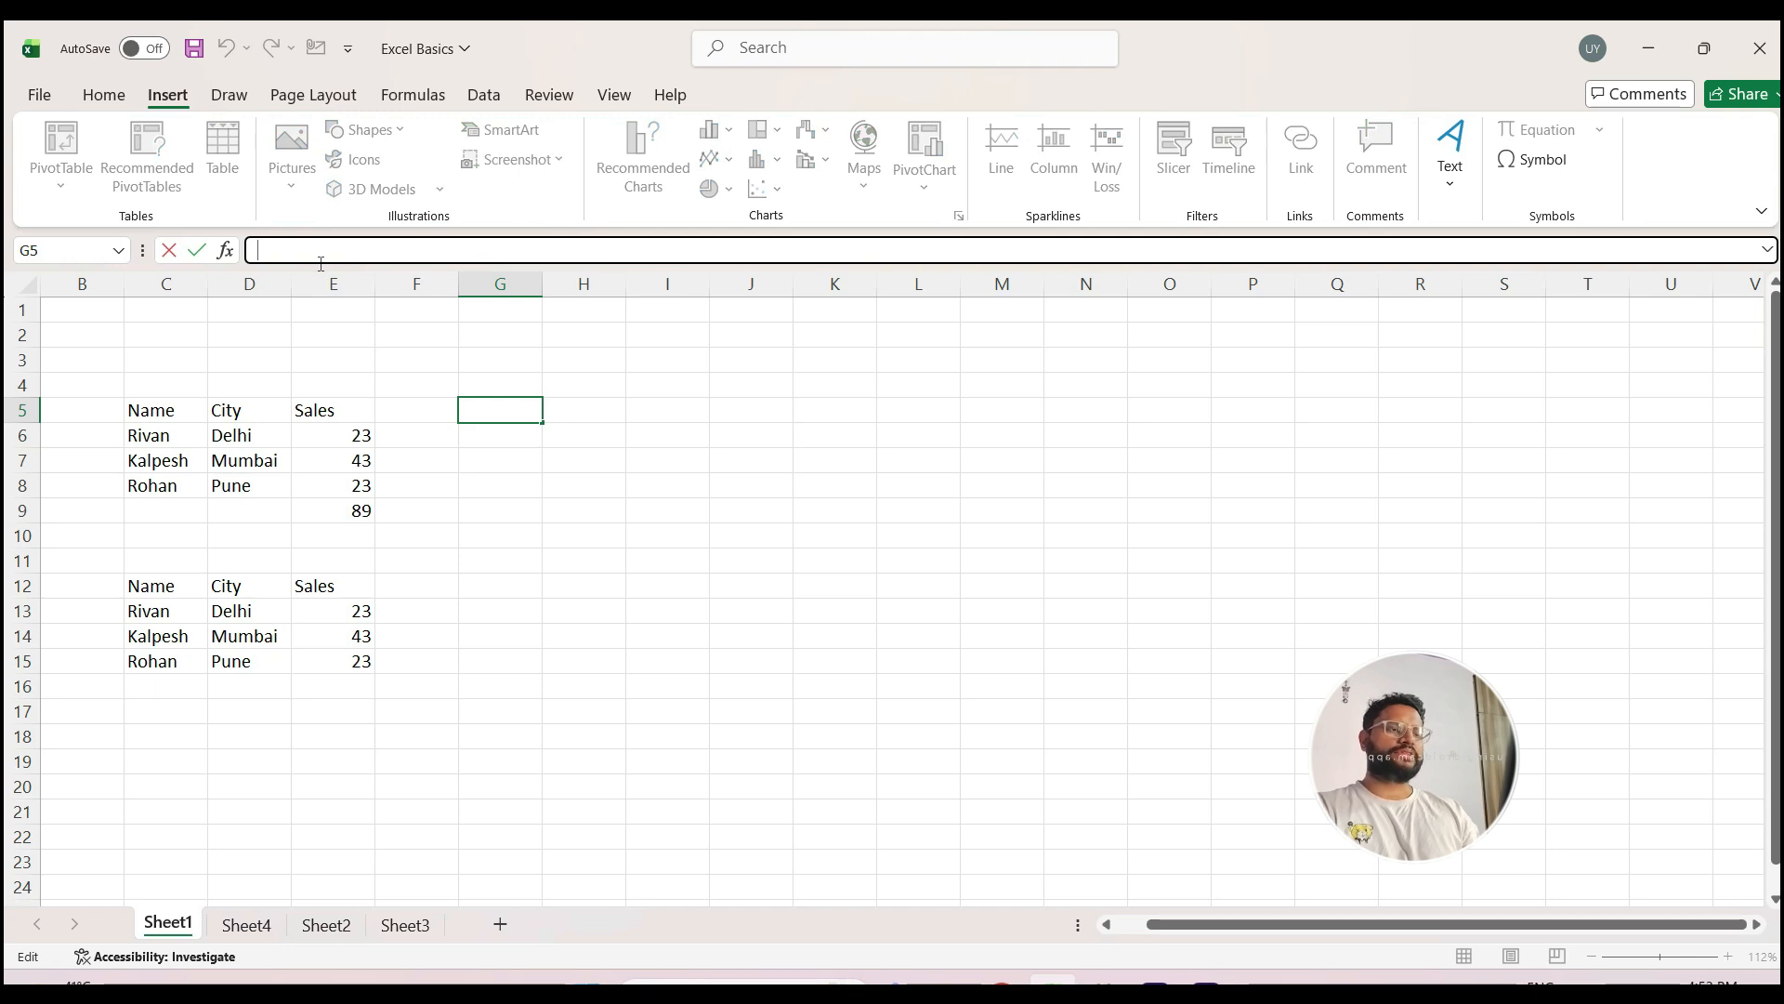
Step: Enter =SUM(E6:E8) in cell G4 to total the first table's sales
click(486, 377)
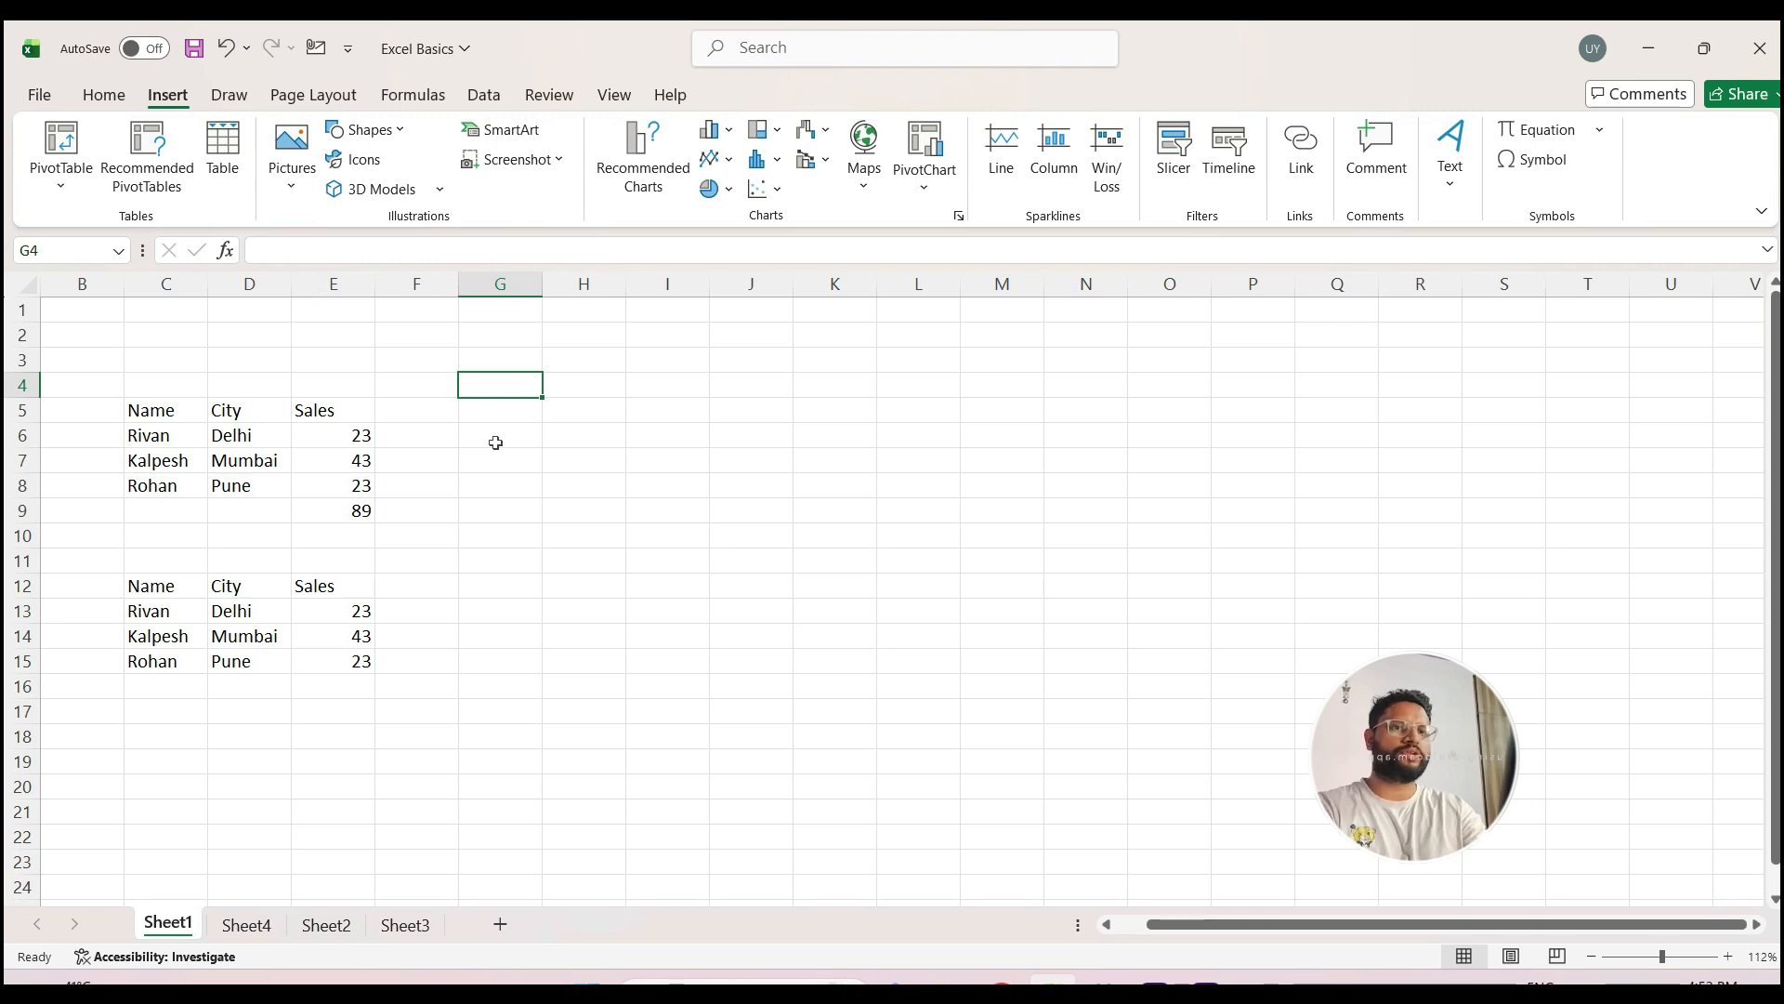
text(=sum)
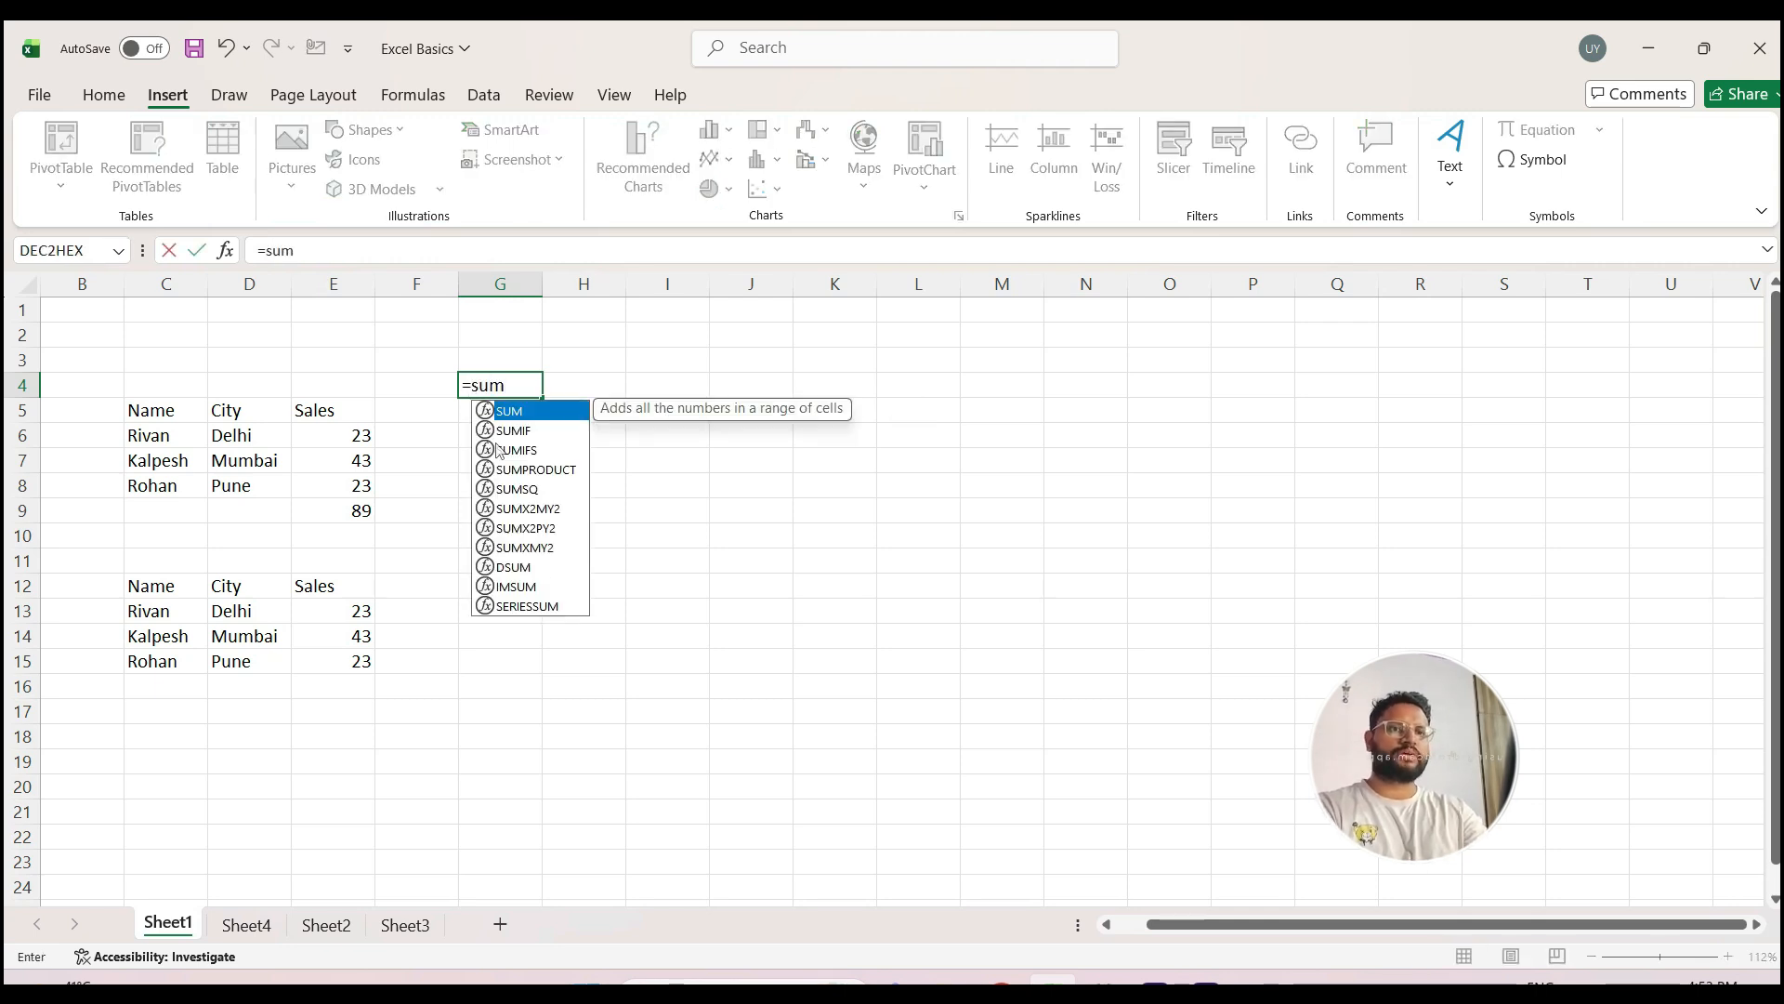
key(Tab)
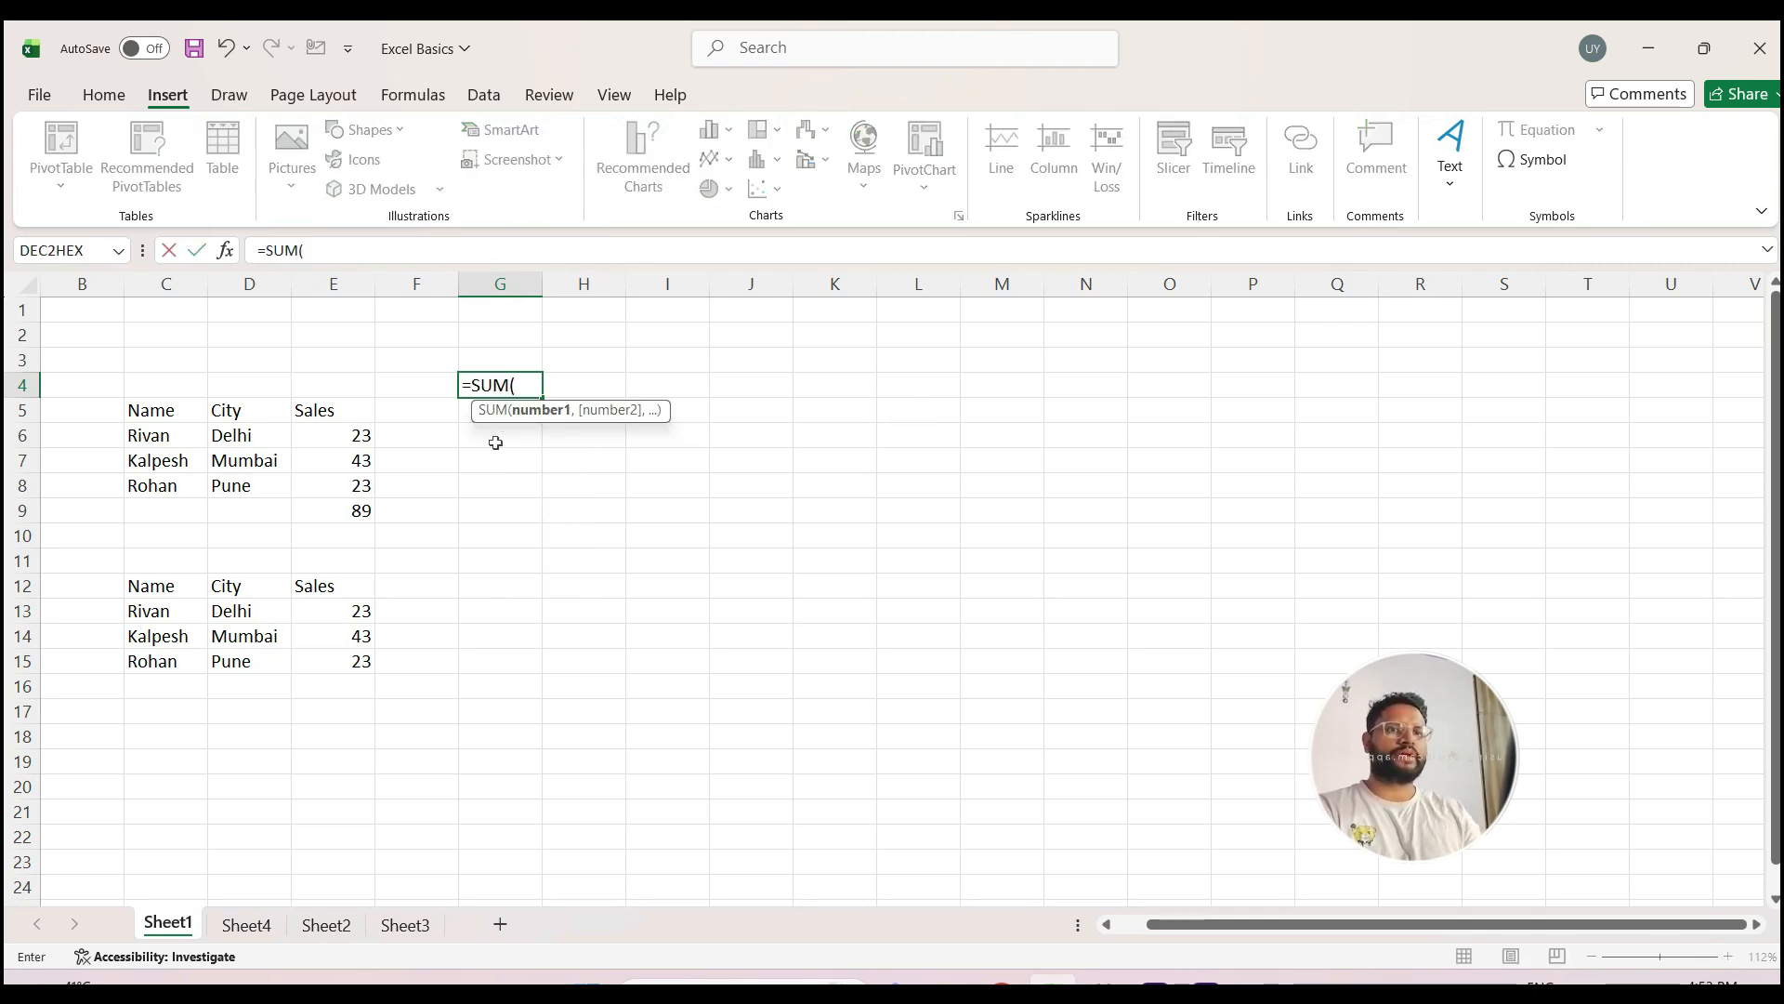
drag(332, 439, 327, 481)
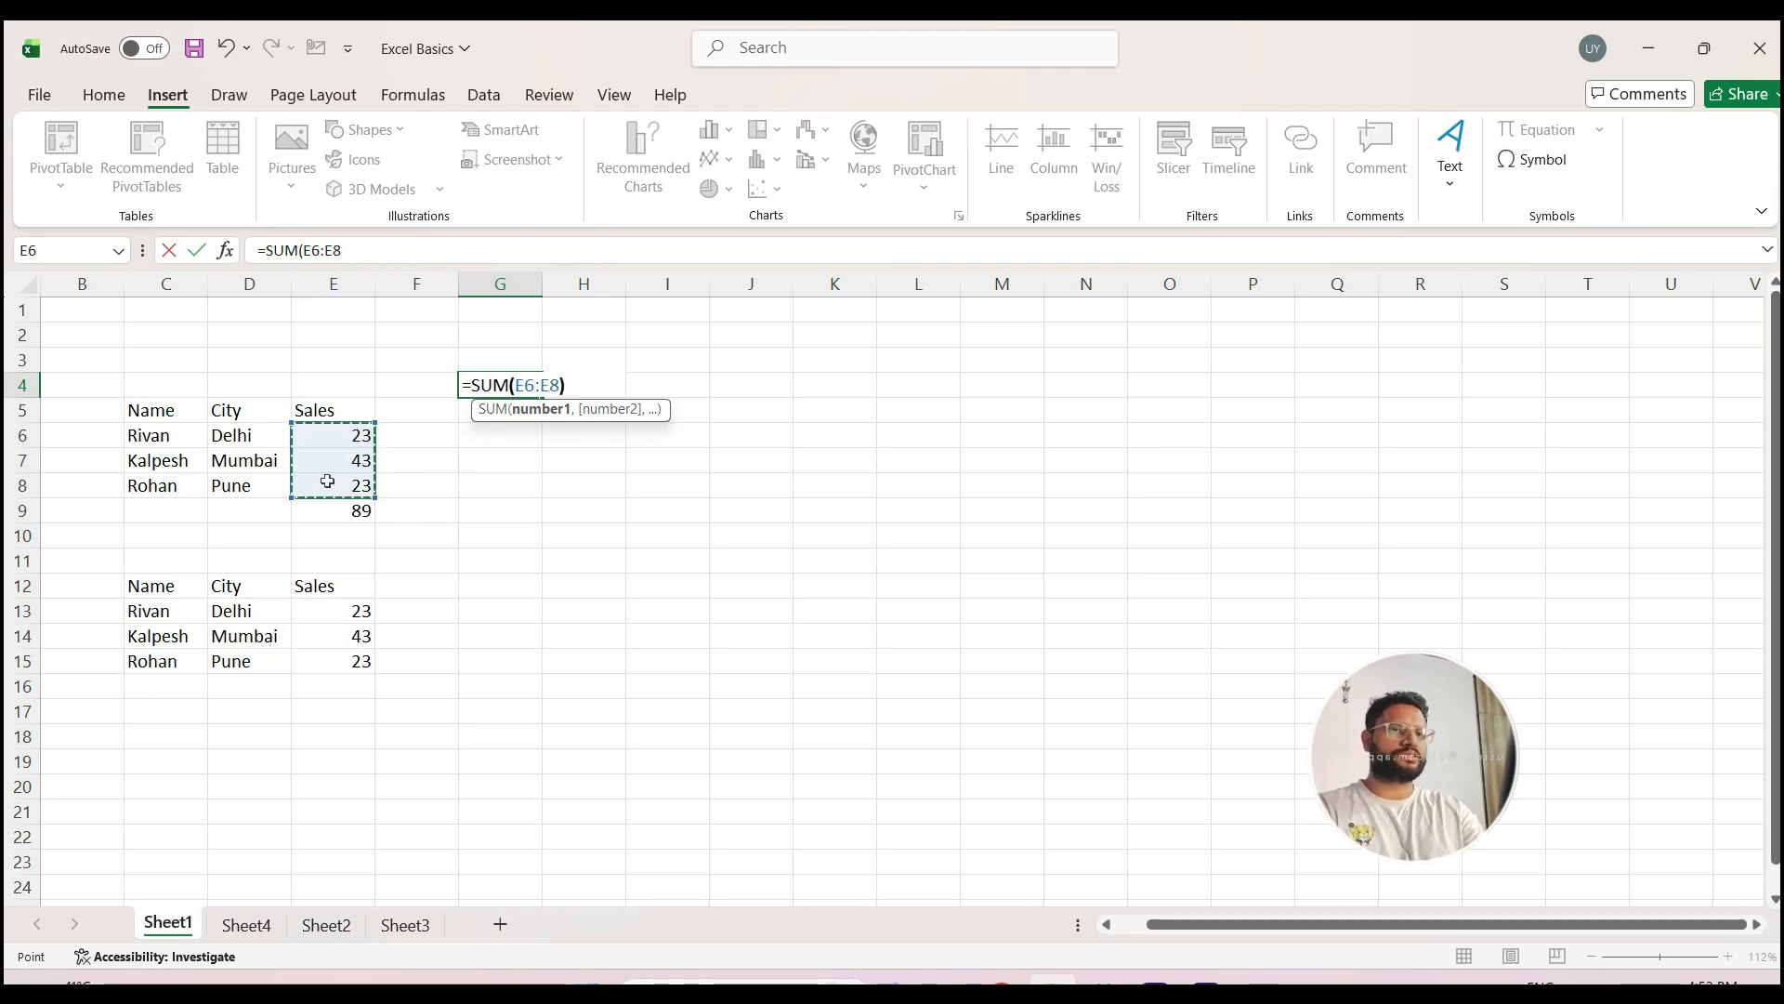
text())
key(Return)
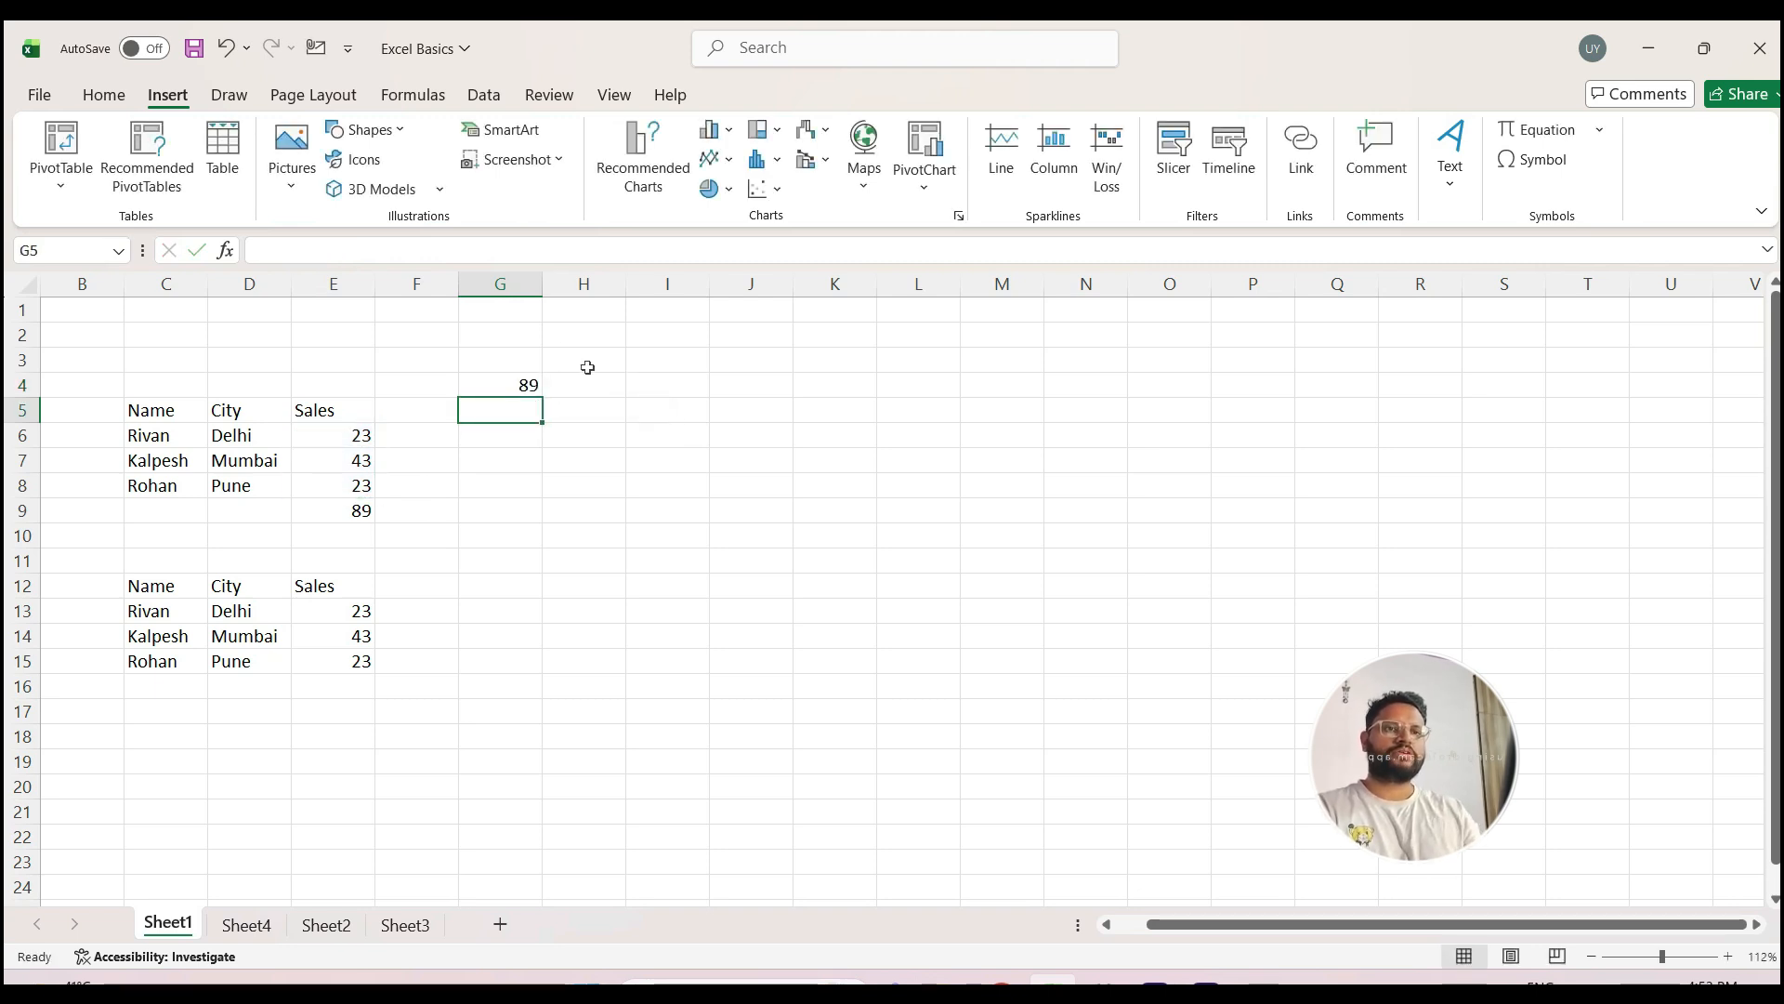
Step: With G4's formula shown, expand and resize the formula bar, and collapse it back to one line
click(478, 385)
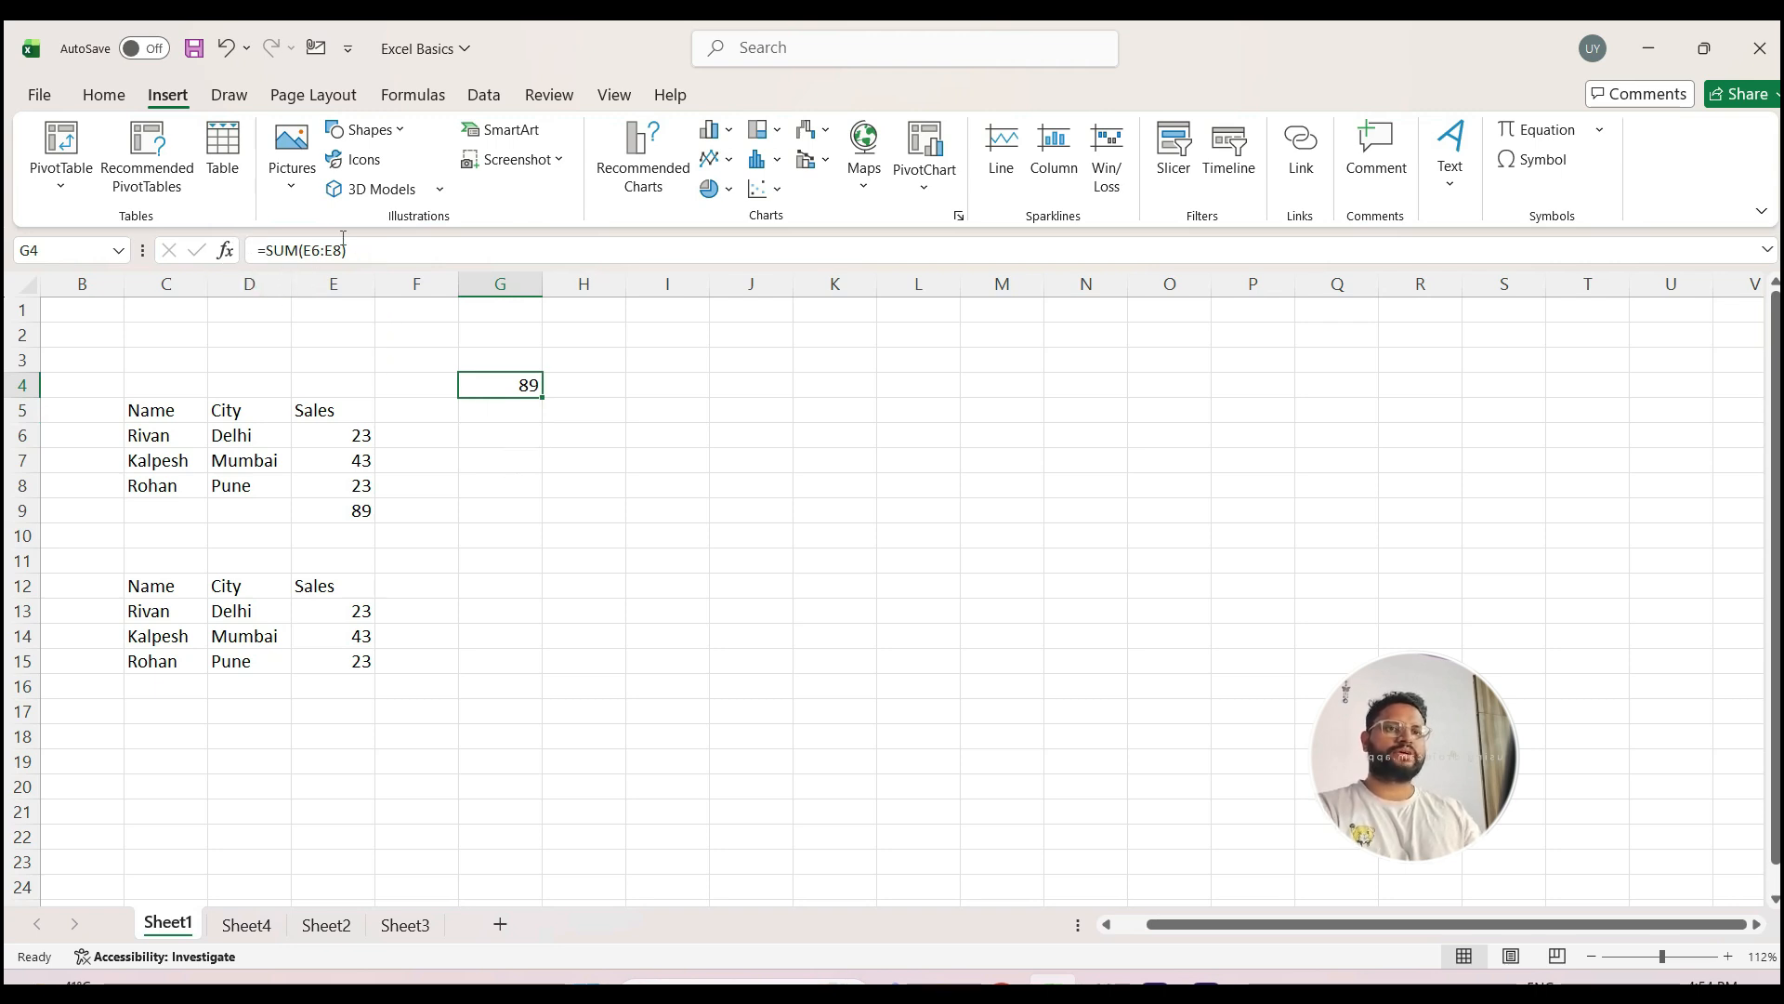
click(1767, 252)
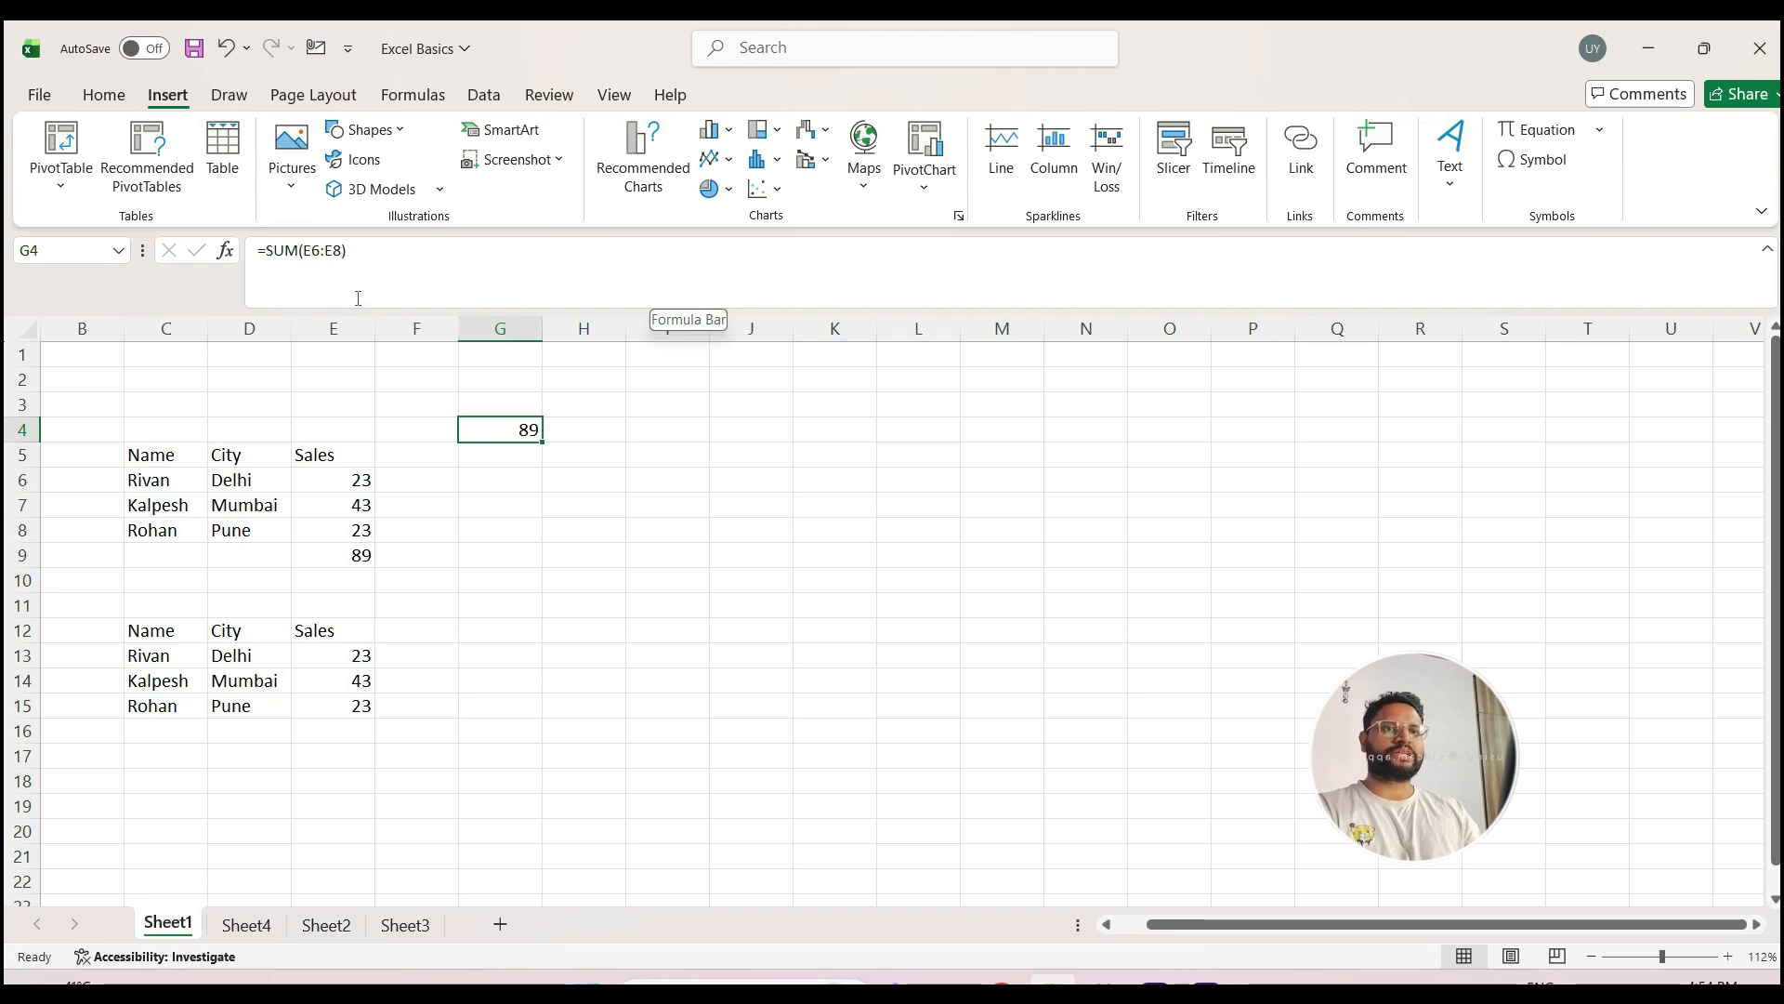
click(776, 303)
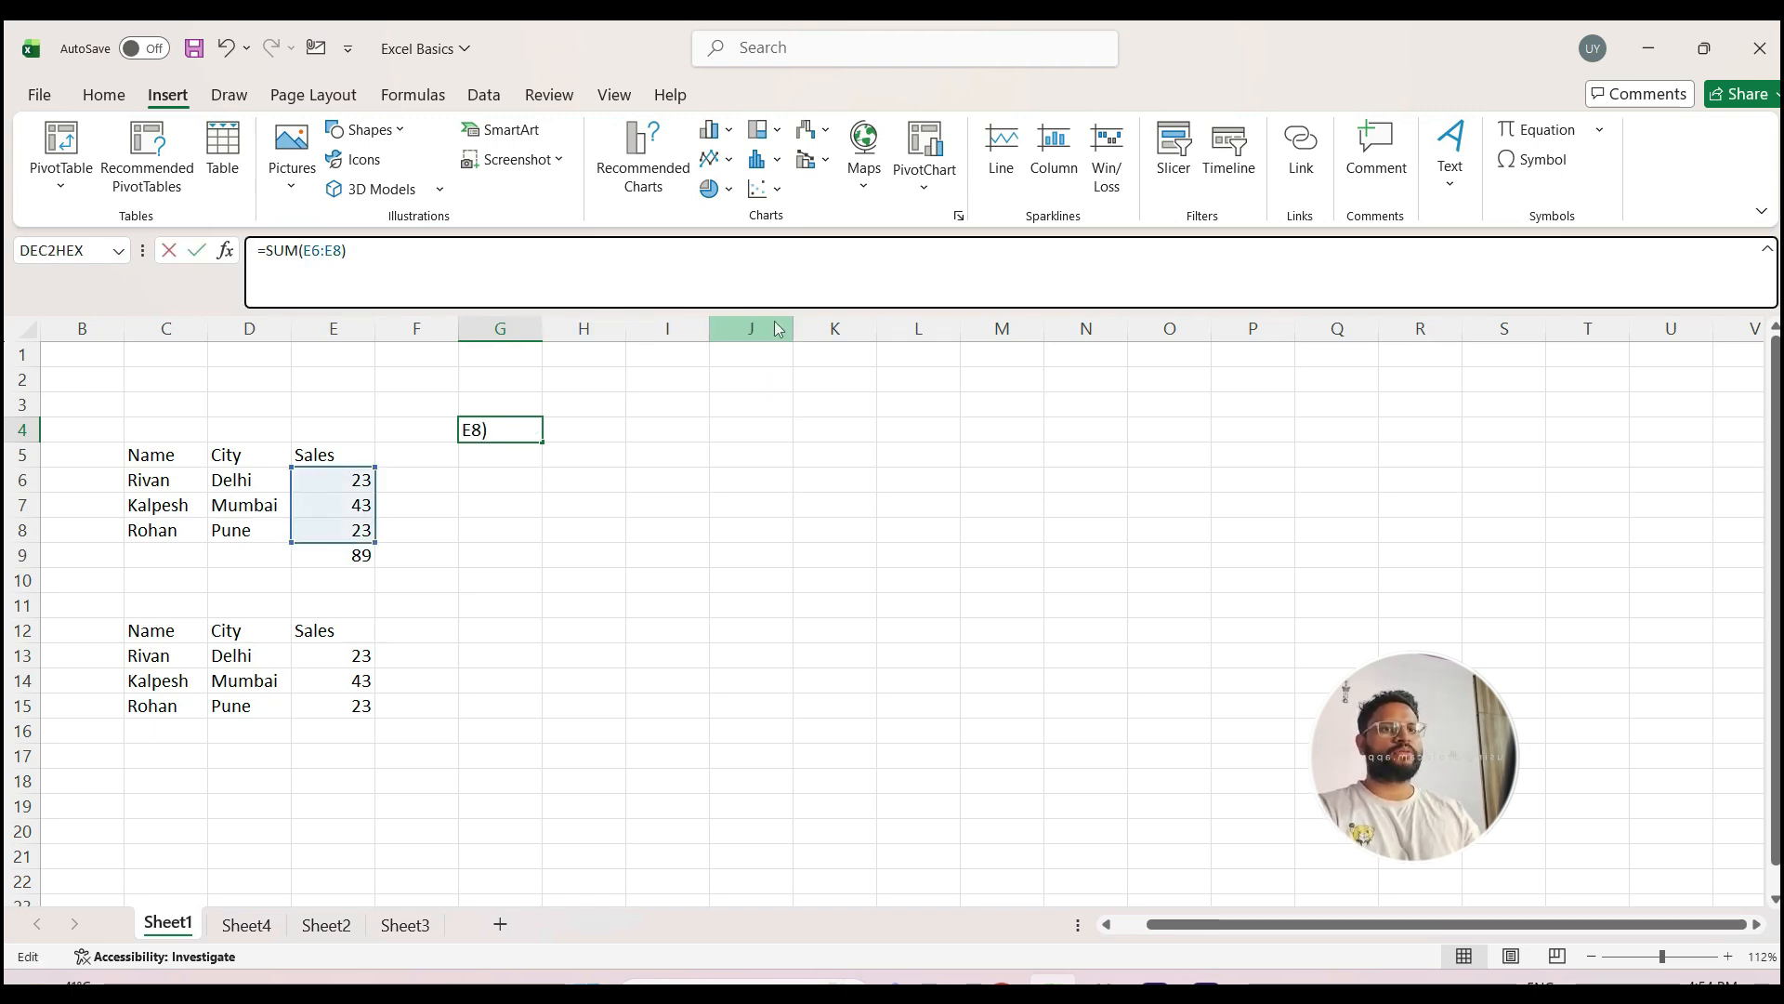
mouse_move(780, 307)
mouse_down()
mouse_move(773, 502)
mouse_move(773, 286)
mouse_up()
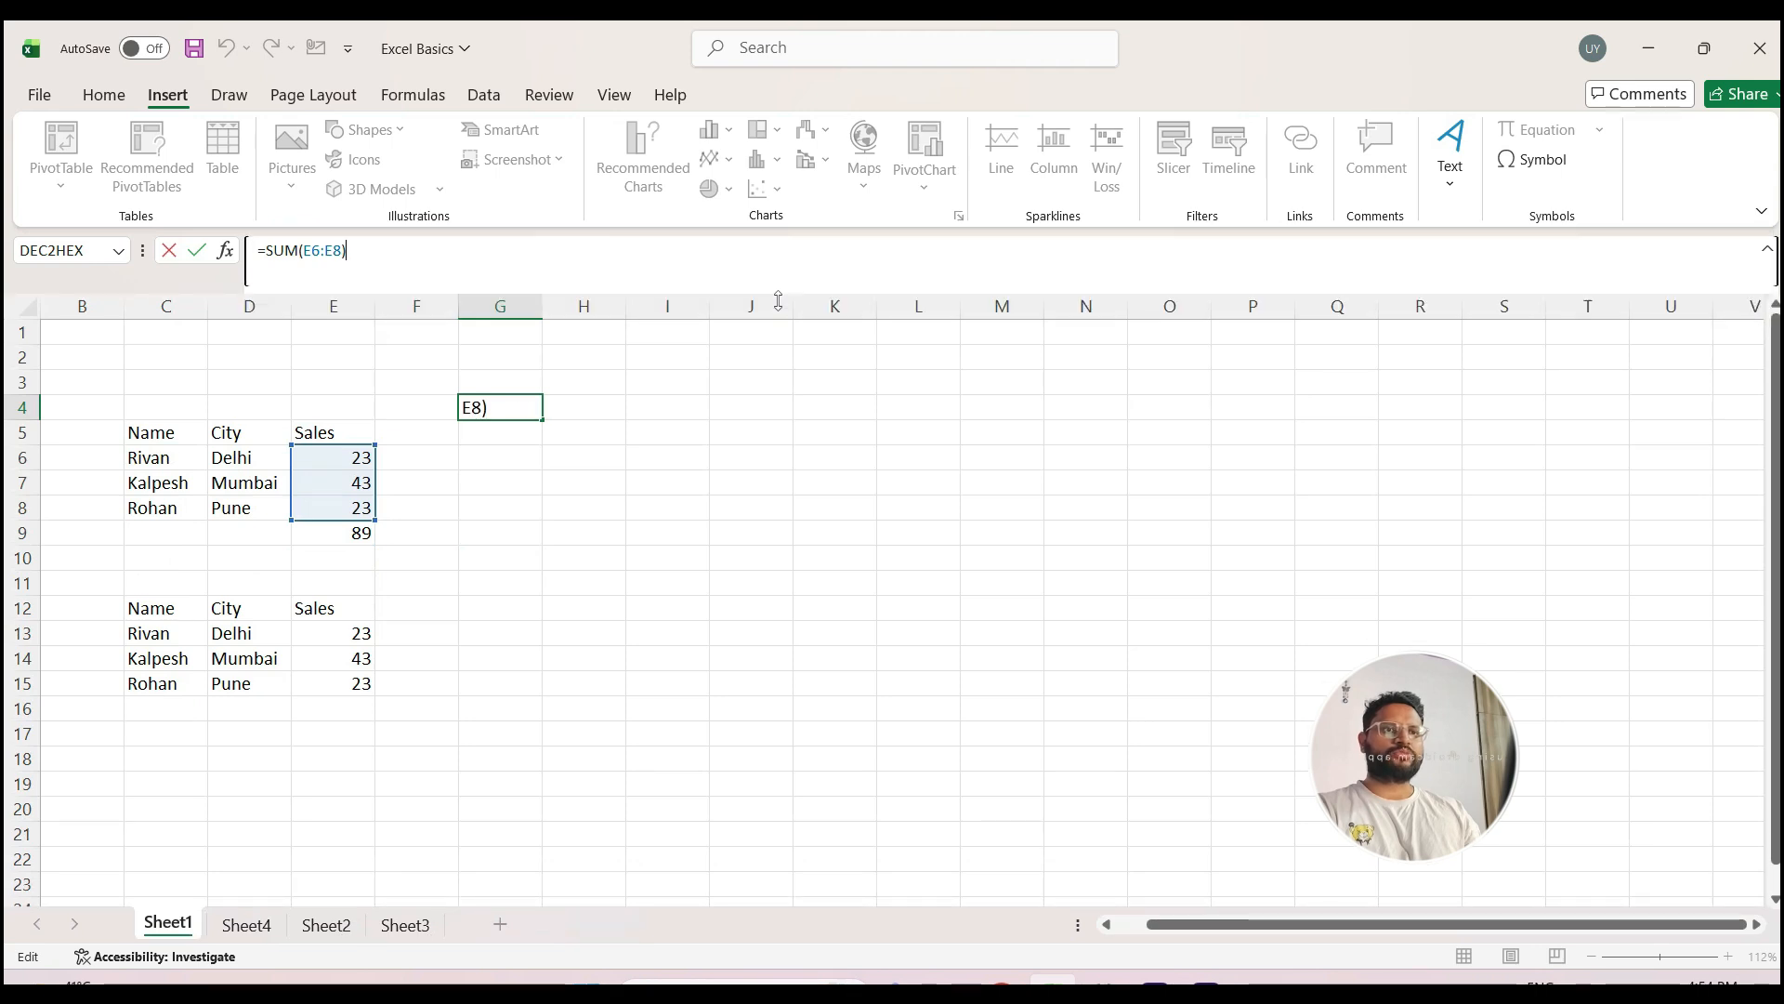
click(1768, 253)
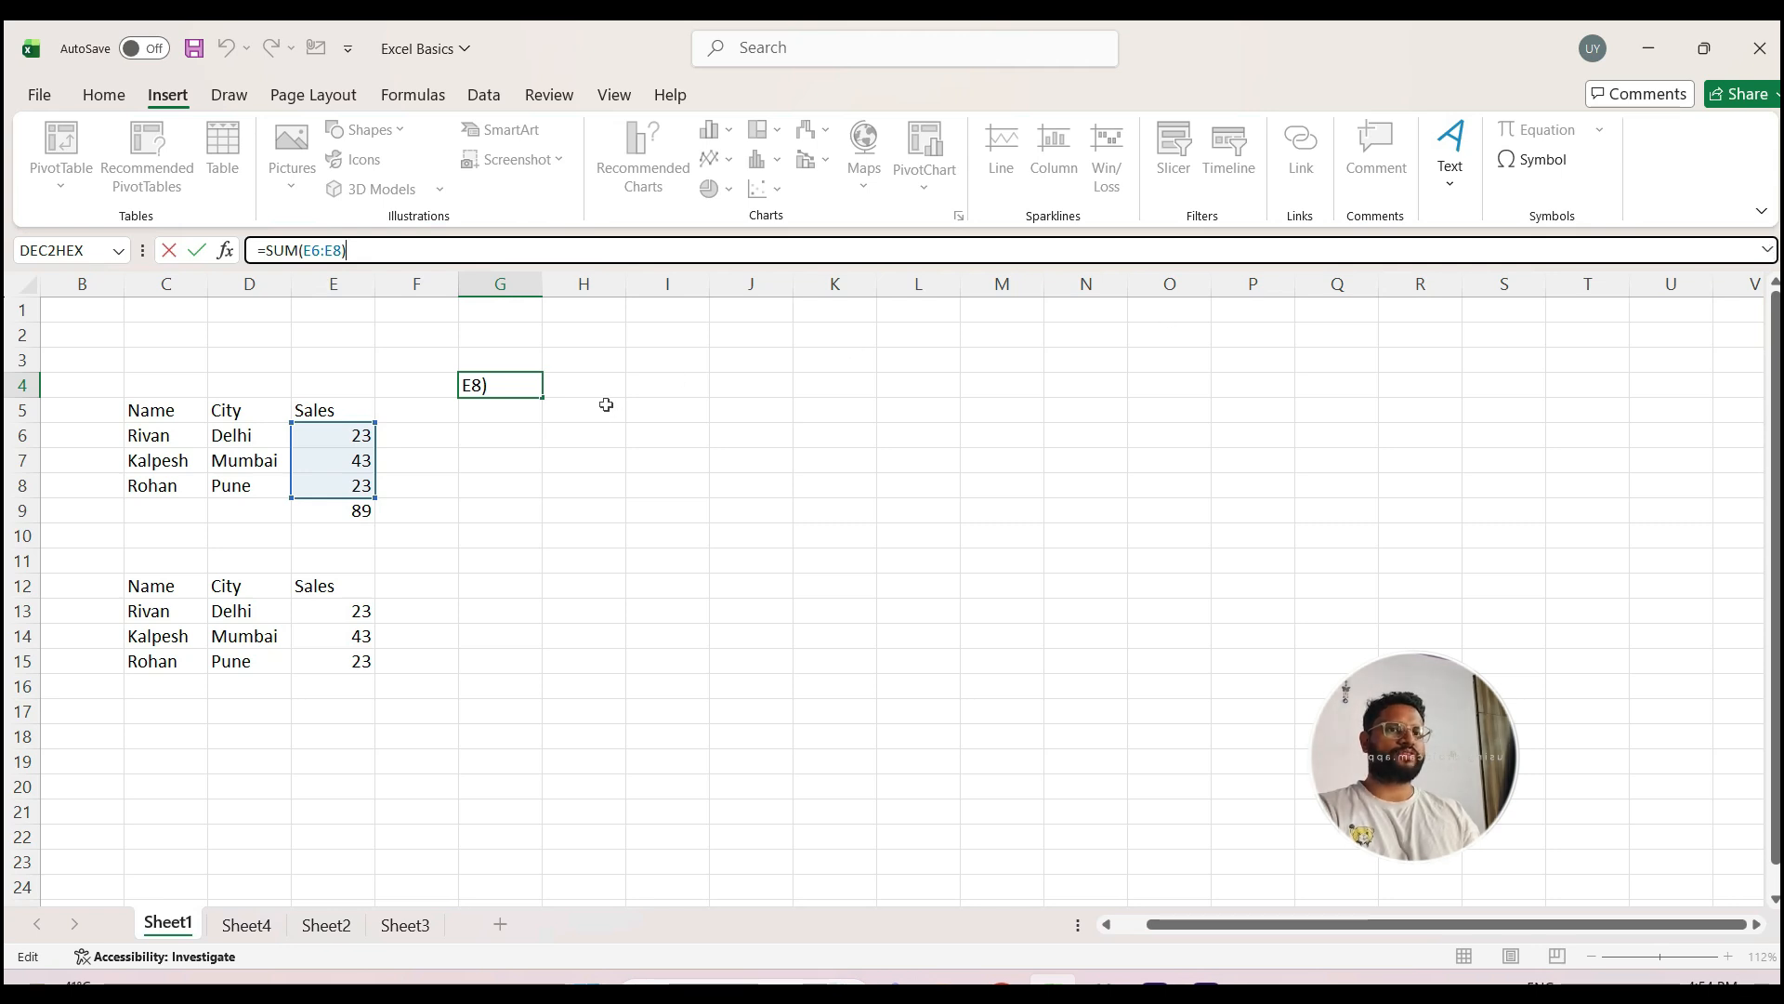
click(576, 490)
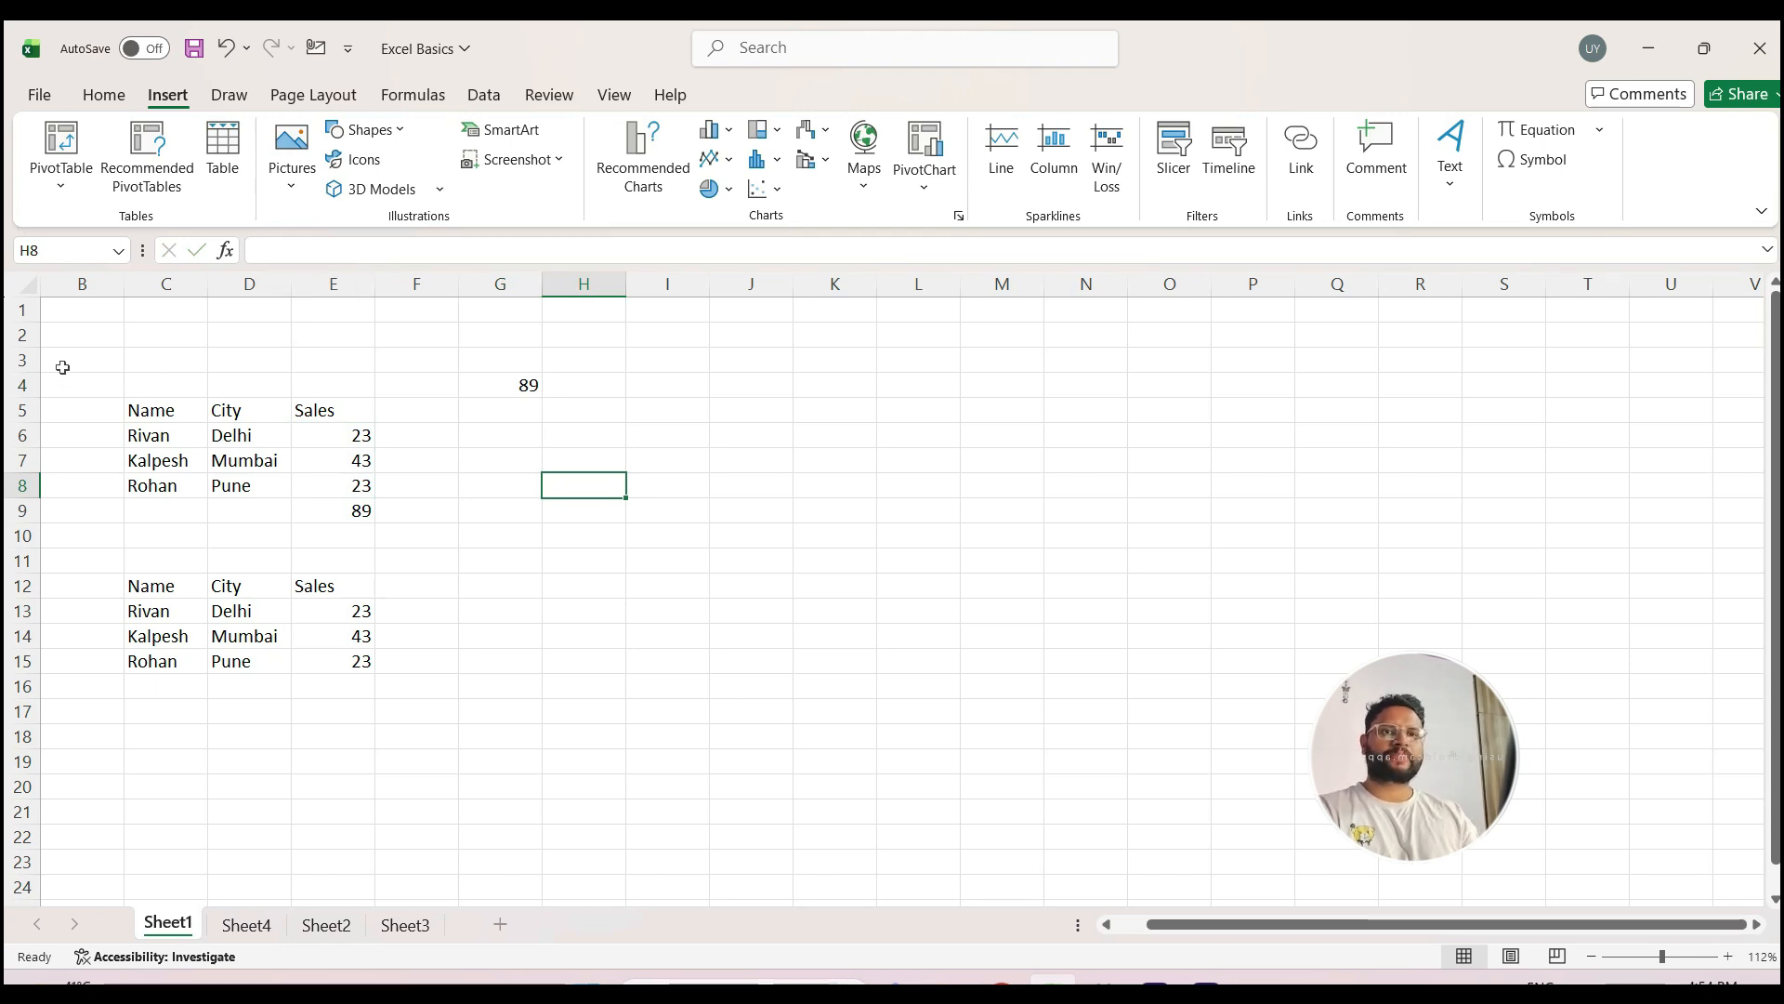
Step: Highlight the worksheet area B3:O20 and clear the highlight by selecting cell J11
drag(65, 359, 1123, 786)
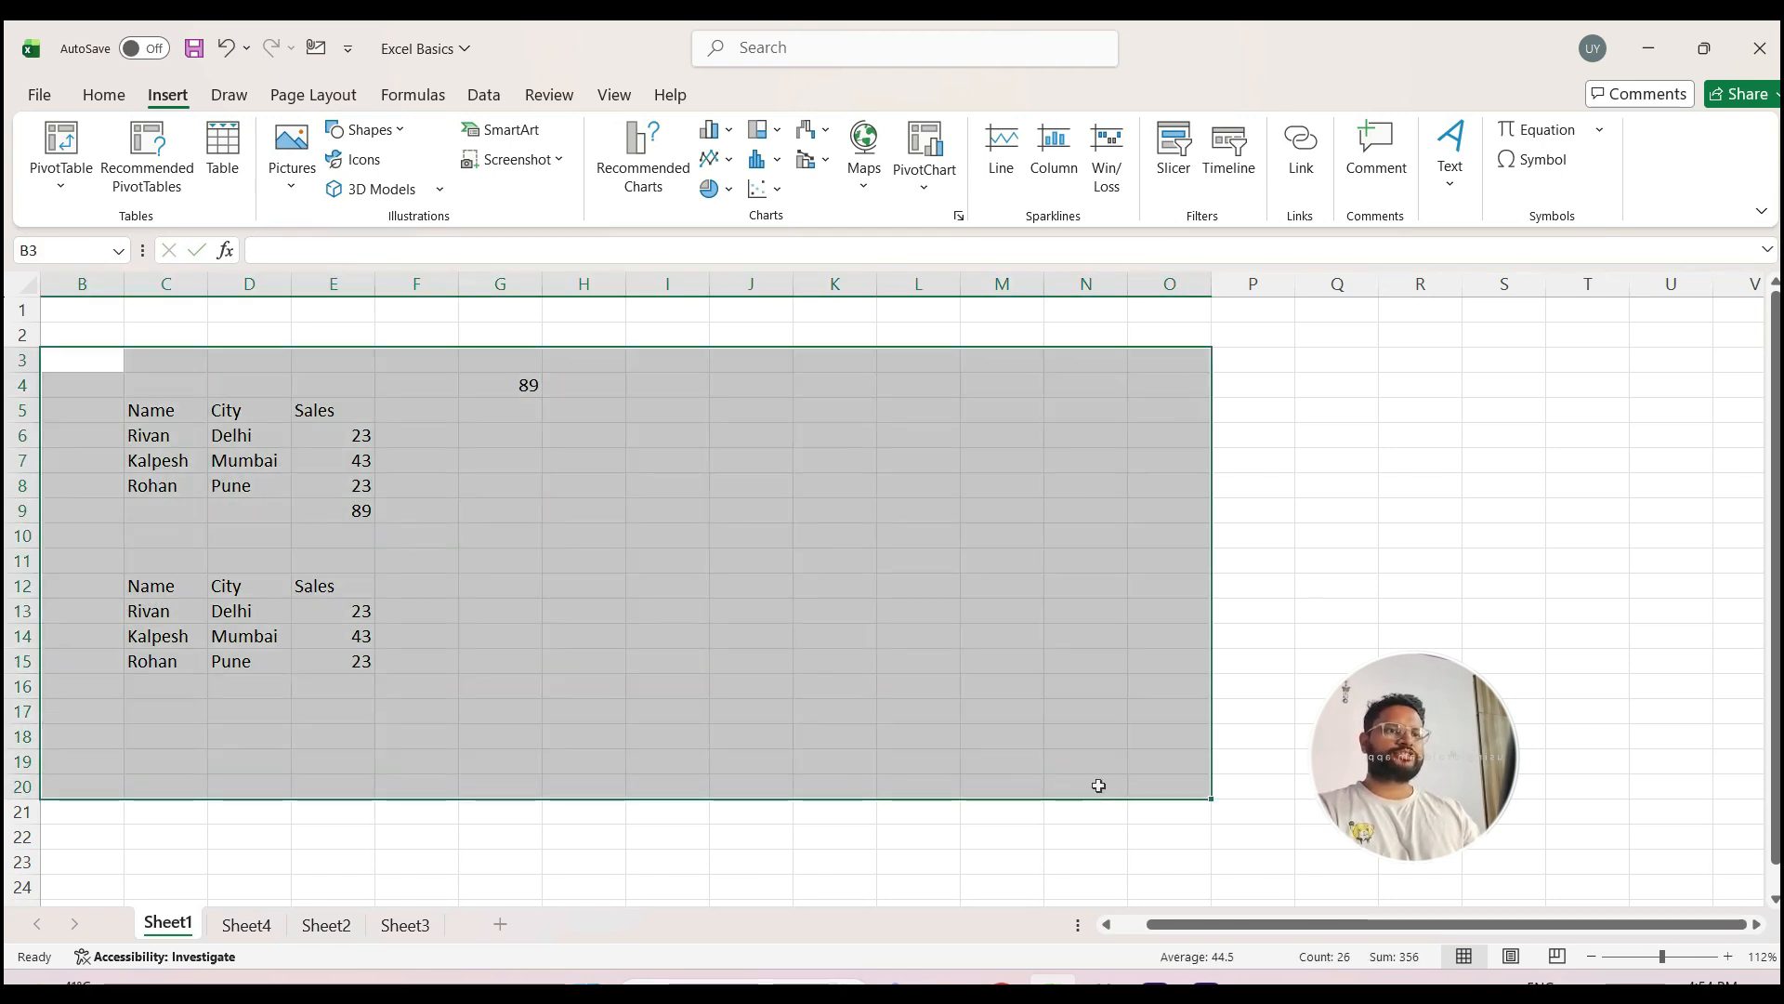
click(721, 562)
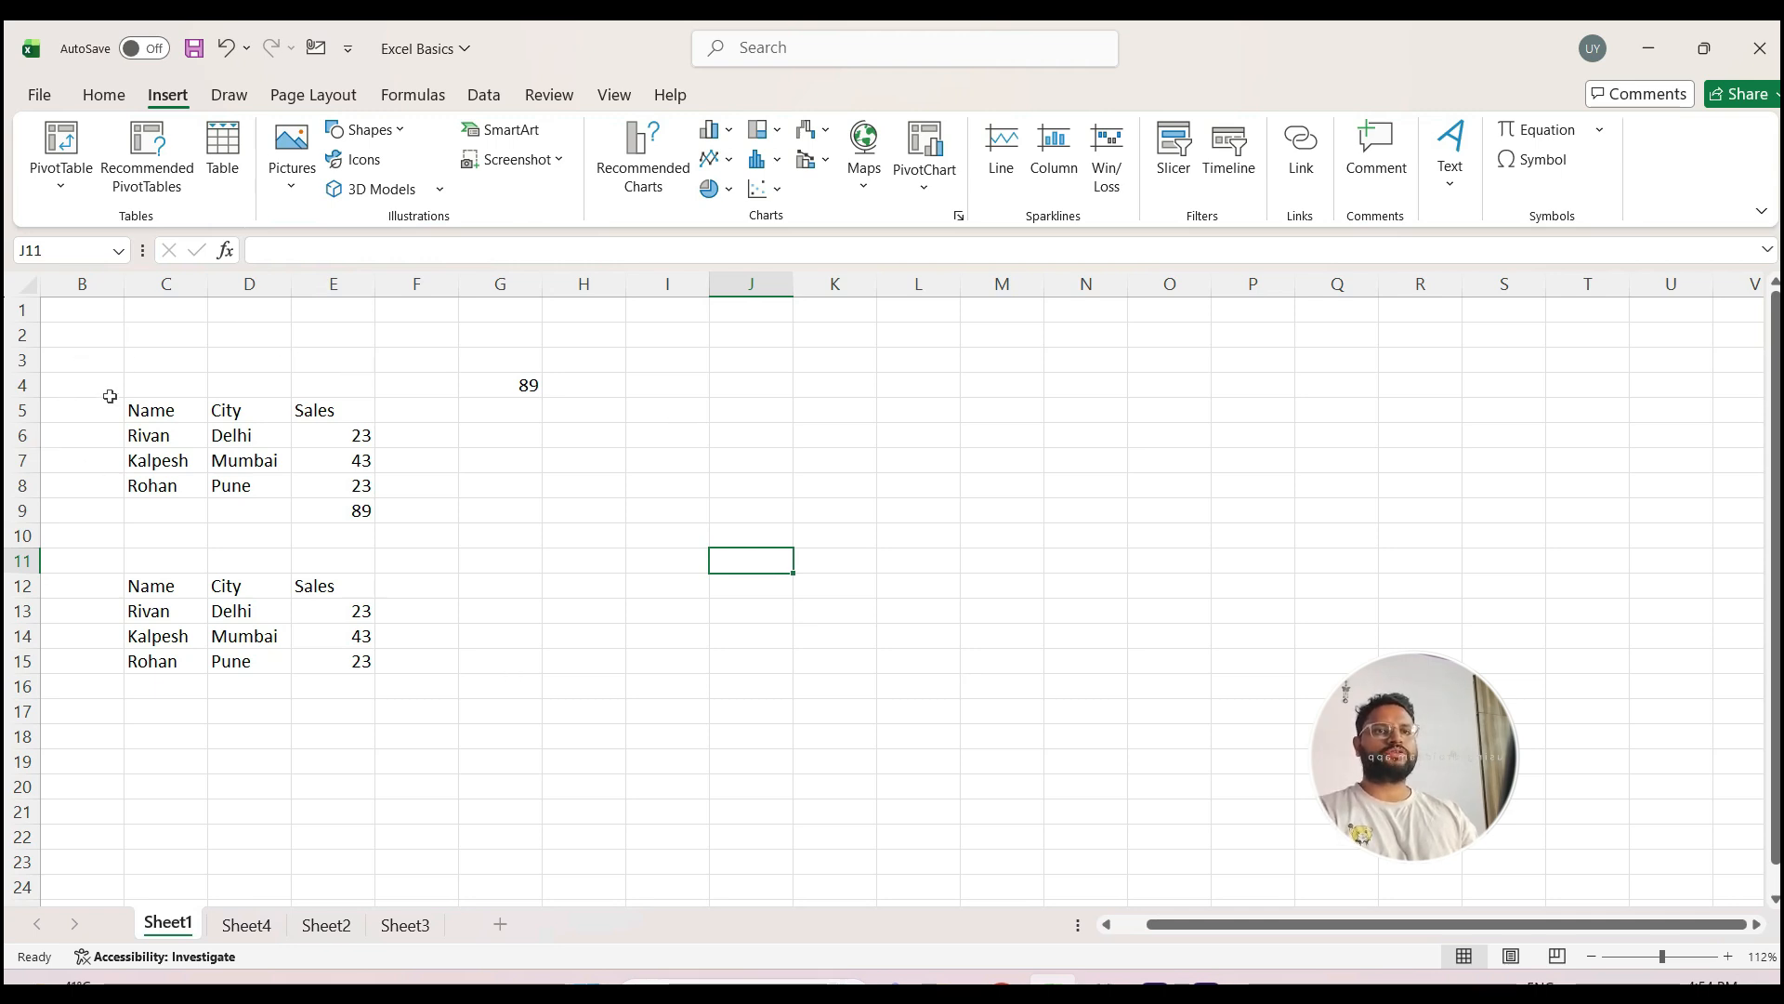
Step: Select rows 3, 6 and 9 in turn, and jump to the last row of column B and back to B1
click(20, 360)
click(19, 436)
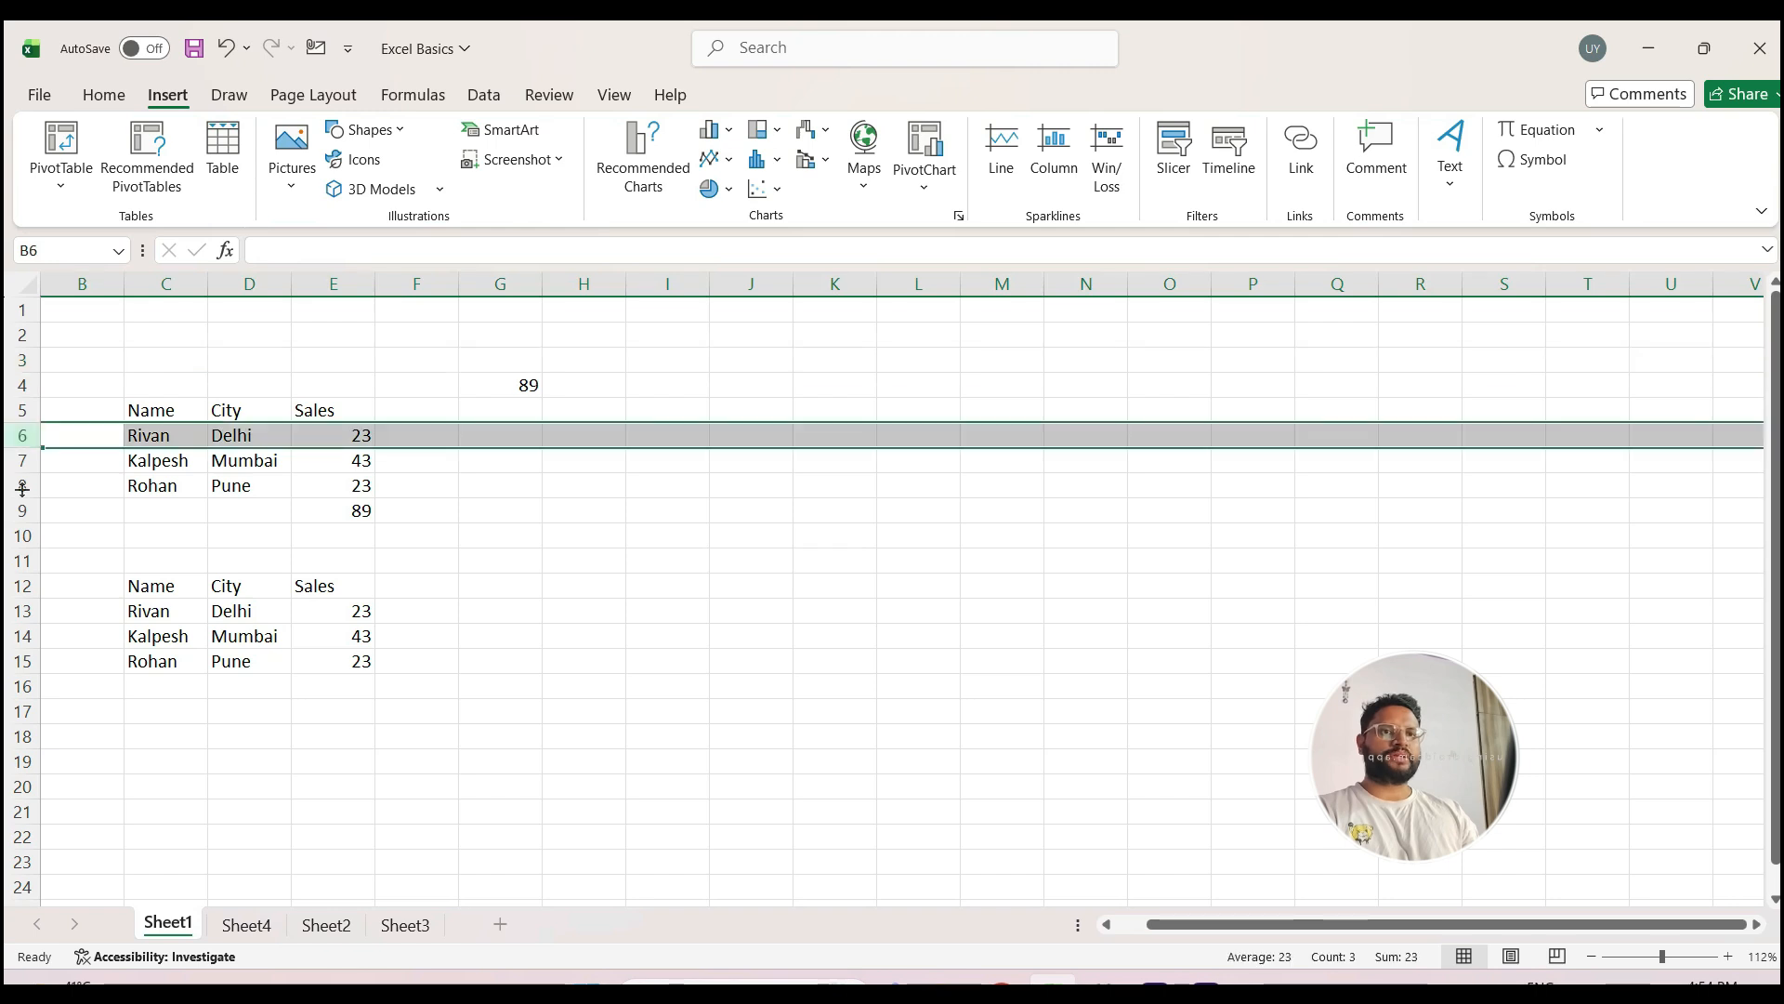
click(18, 511)
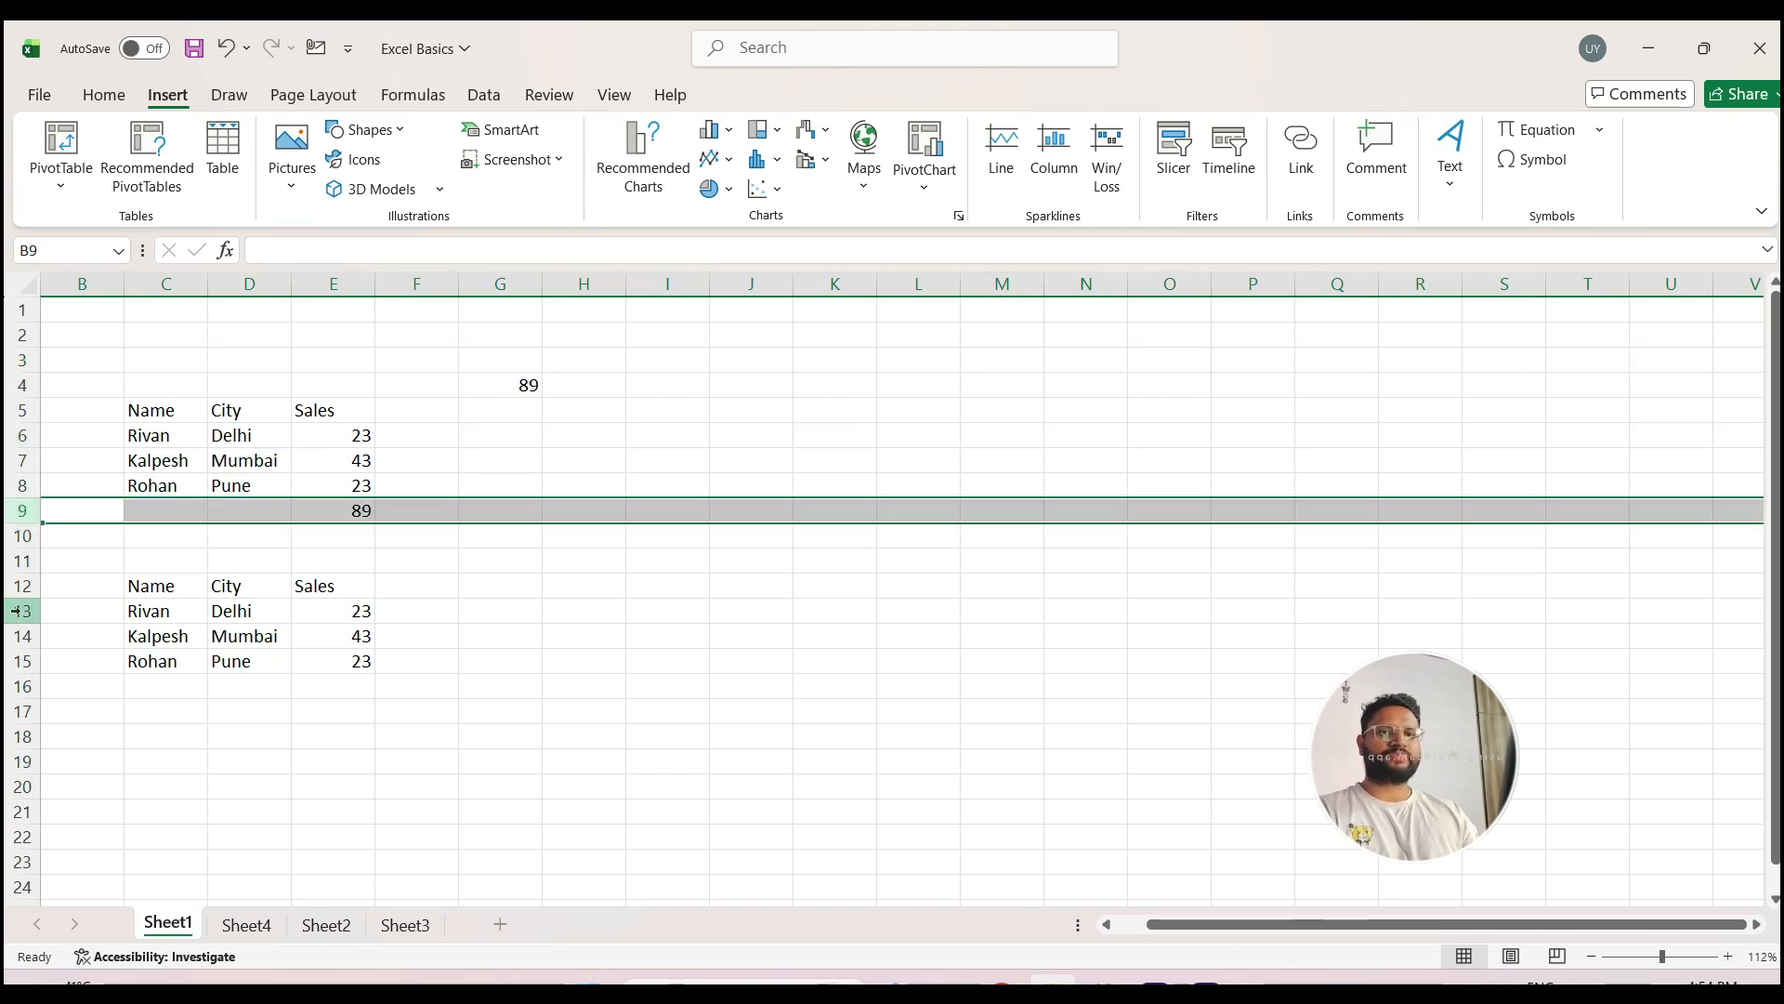
click(79, 337)
key(ctrl+Down)
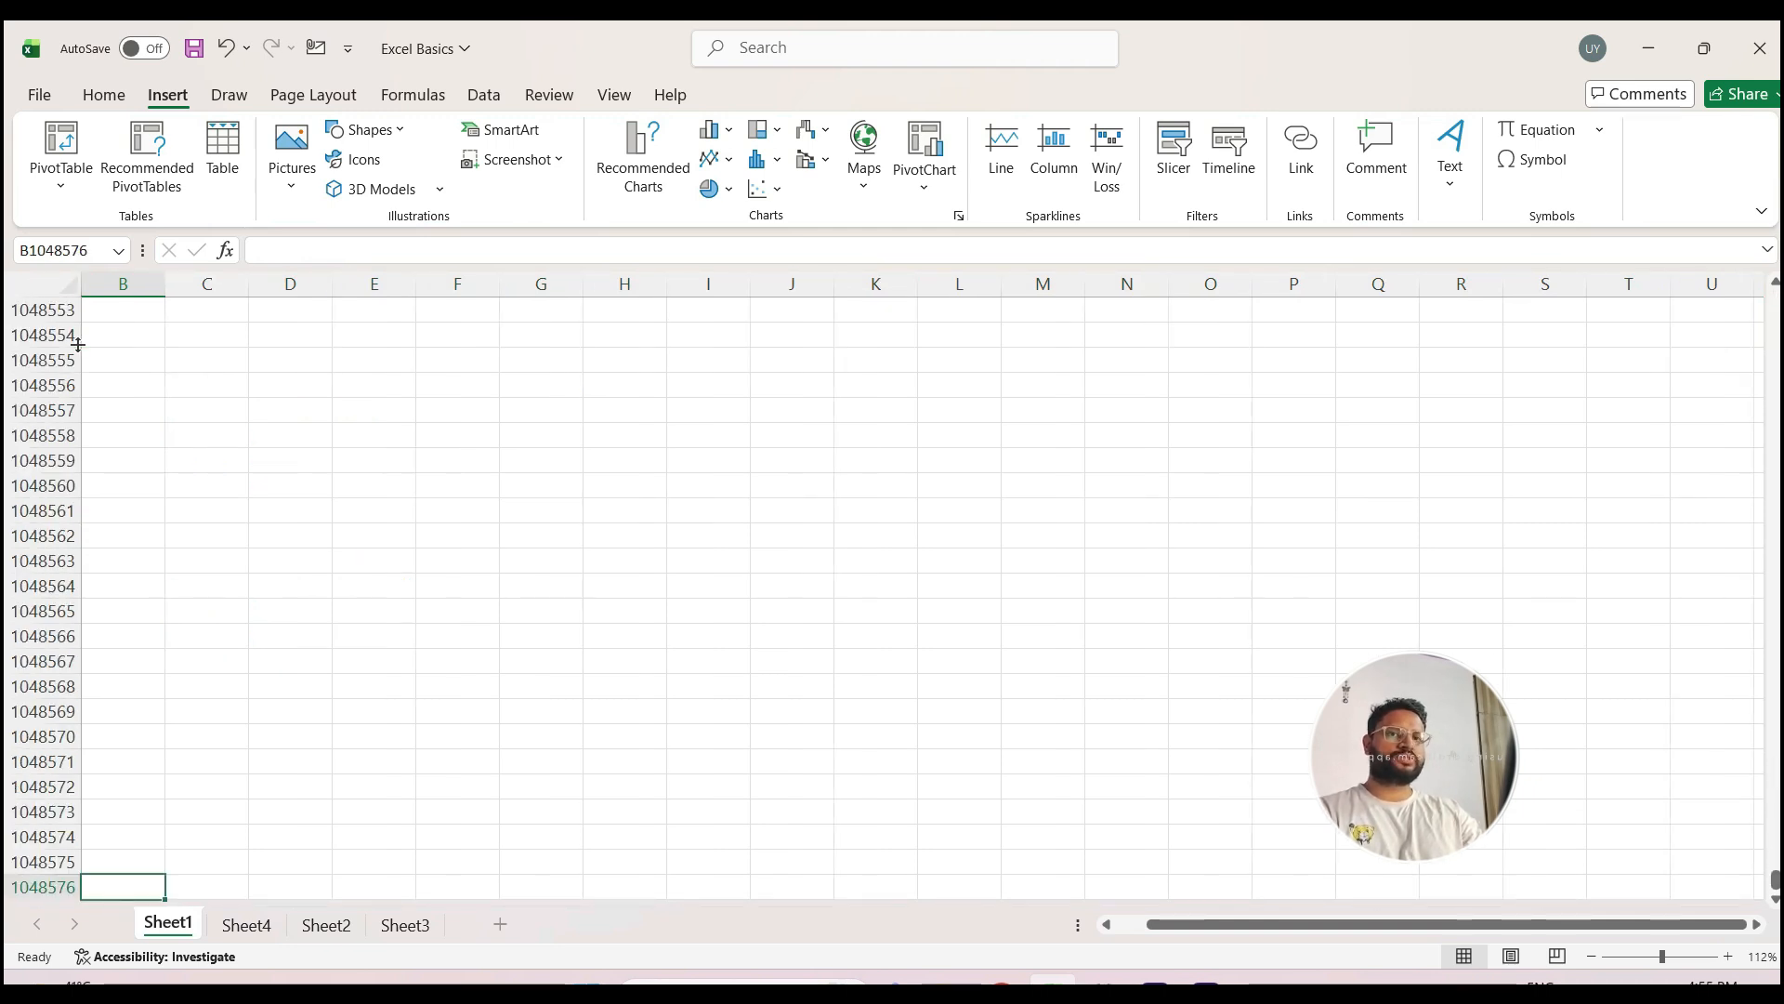
key(ctrl+Up)
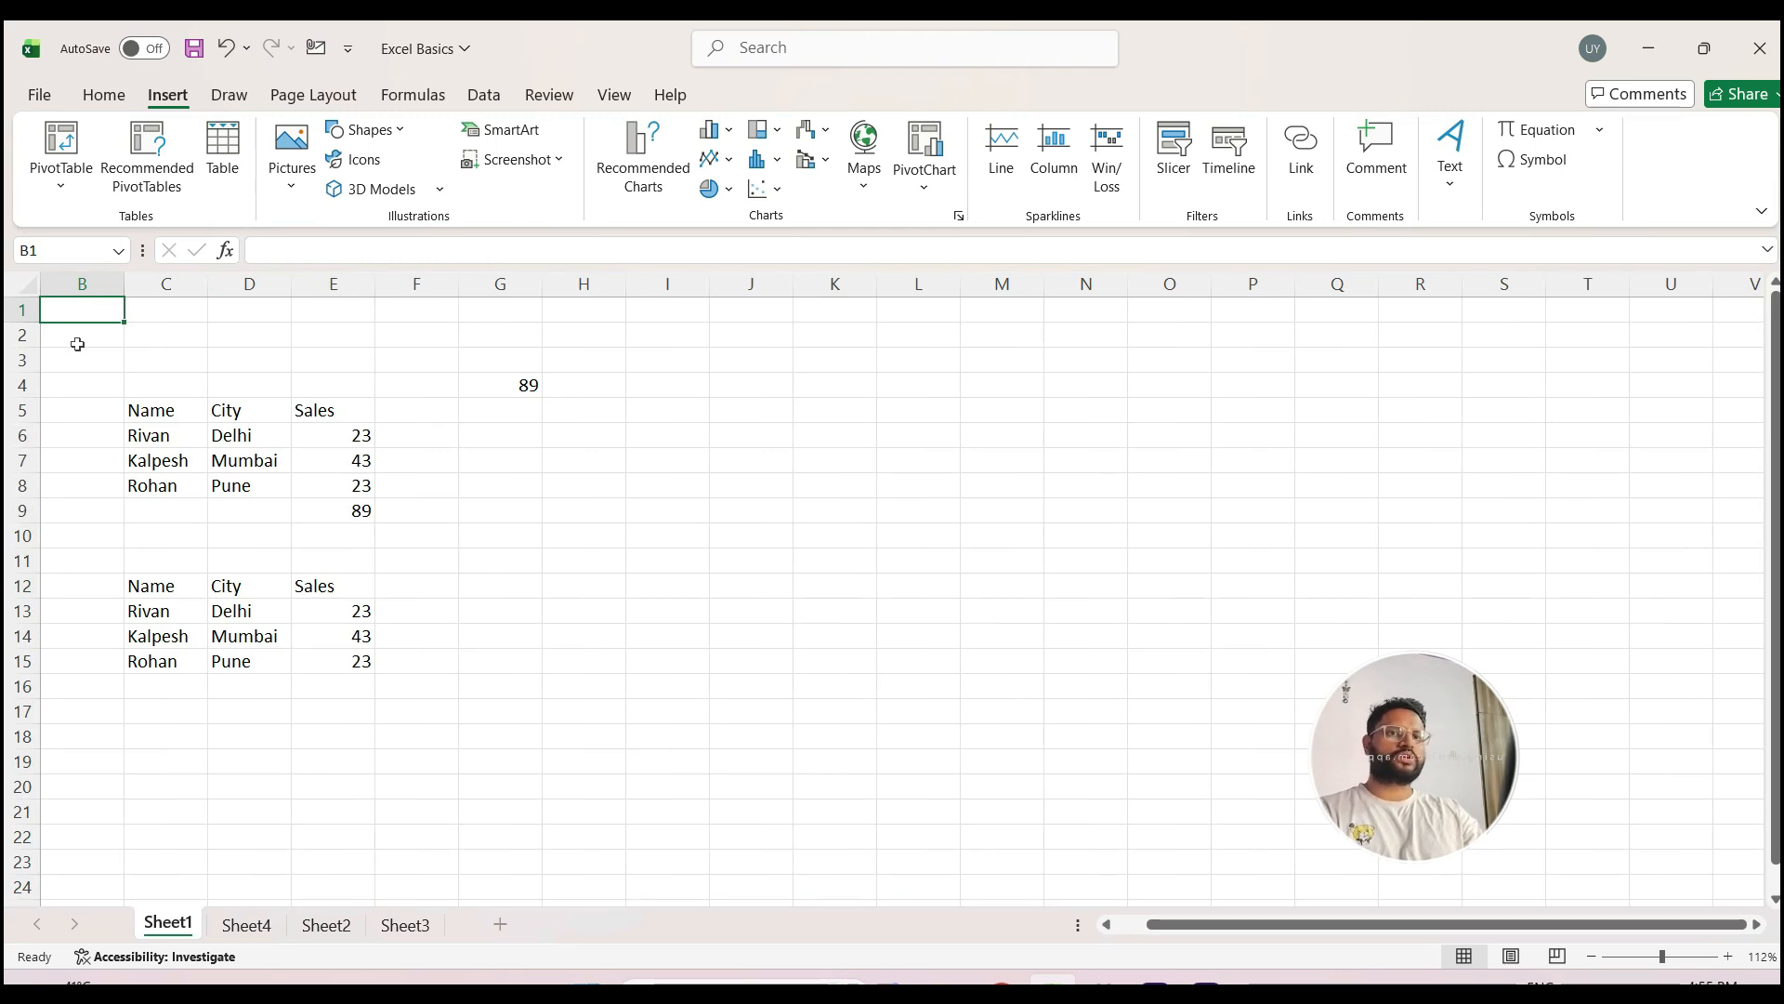
Step: Select columns E, G, H and I in turn, and jump along row 1 to the last column and back to A1
click(335, 284)
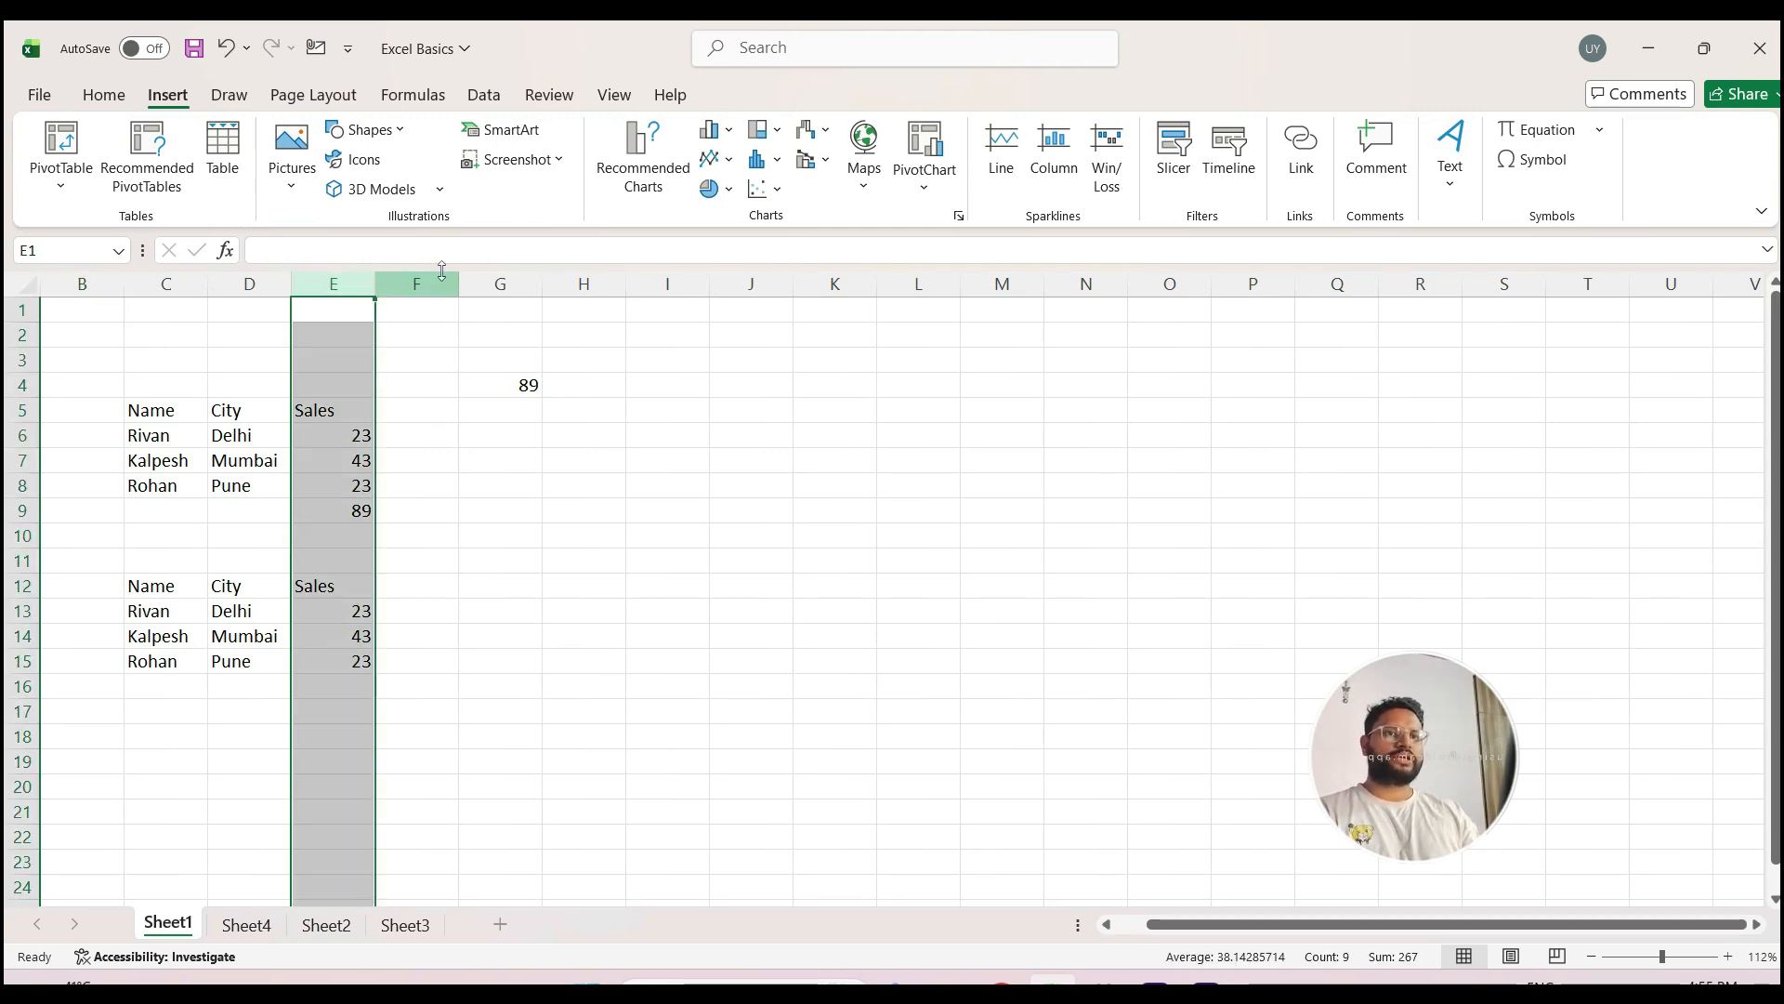
click(514, 284)
click(584, 283)
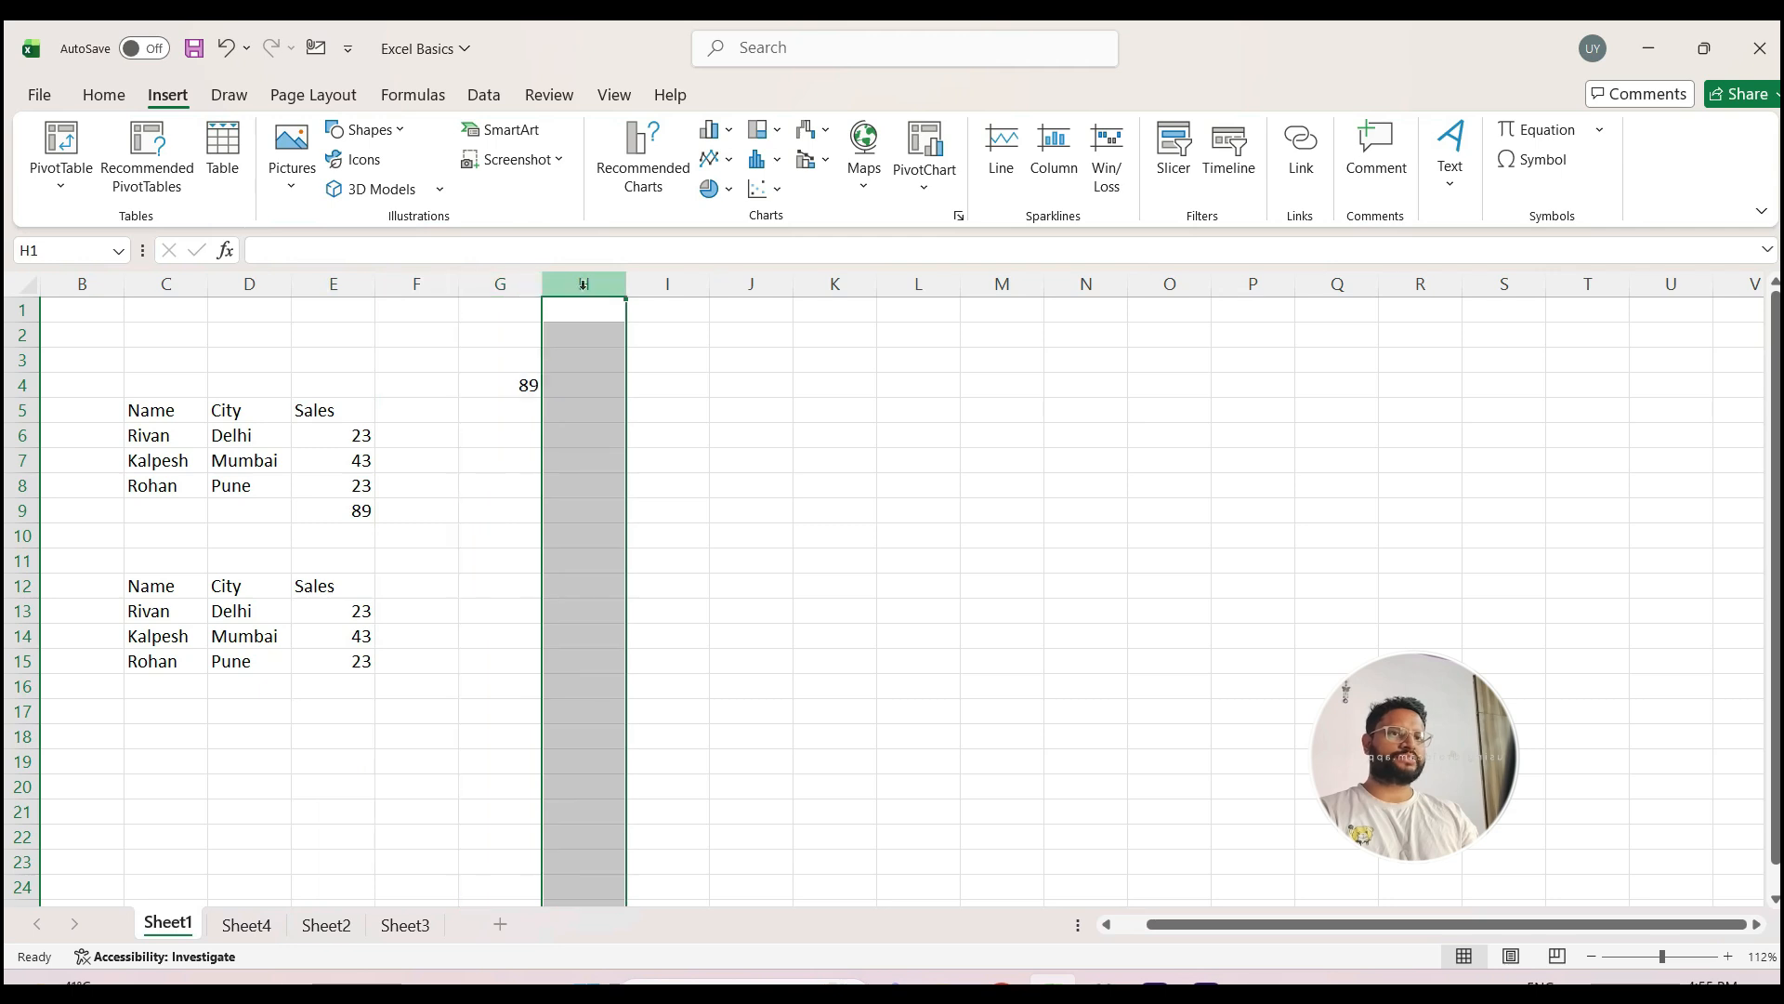
click(663, 285)
key(ctrl+Home)
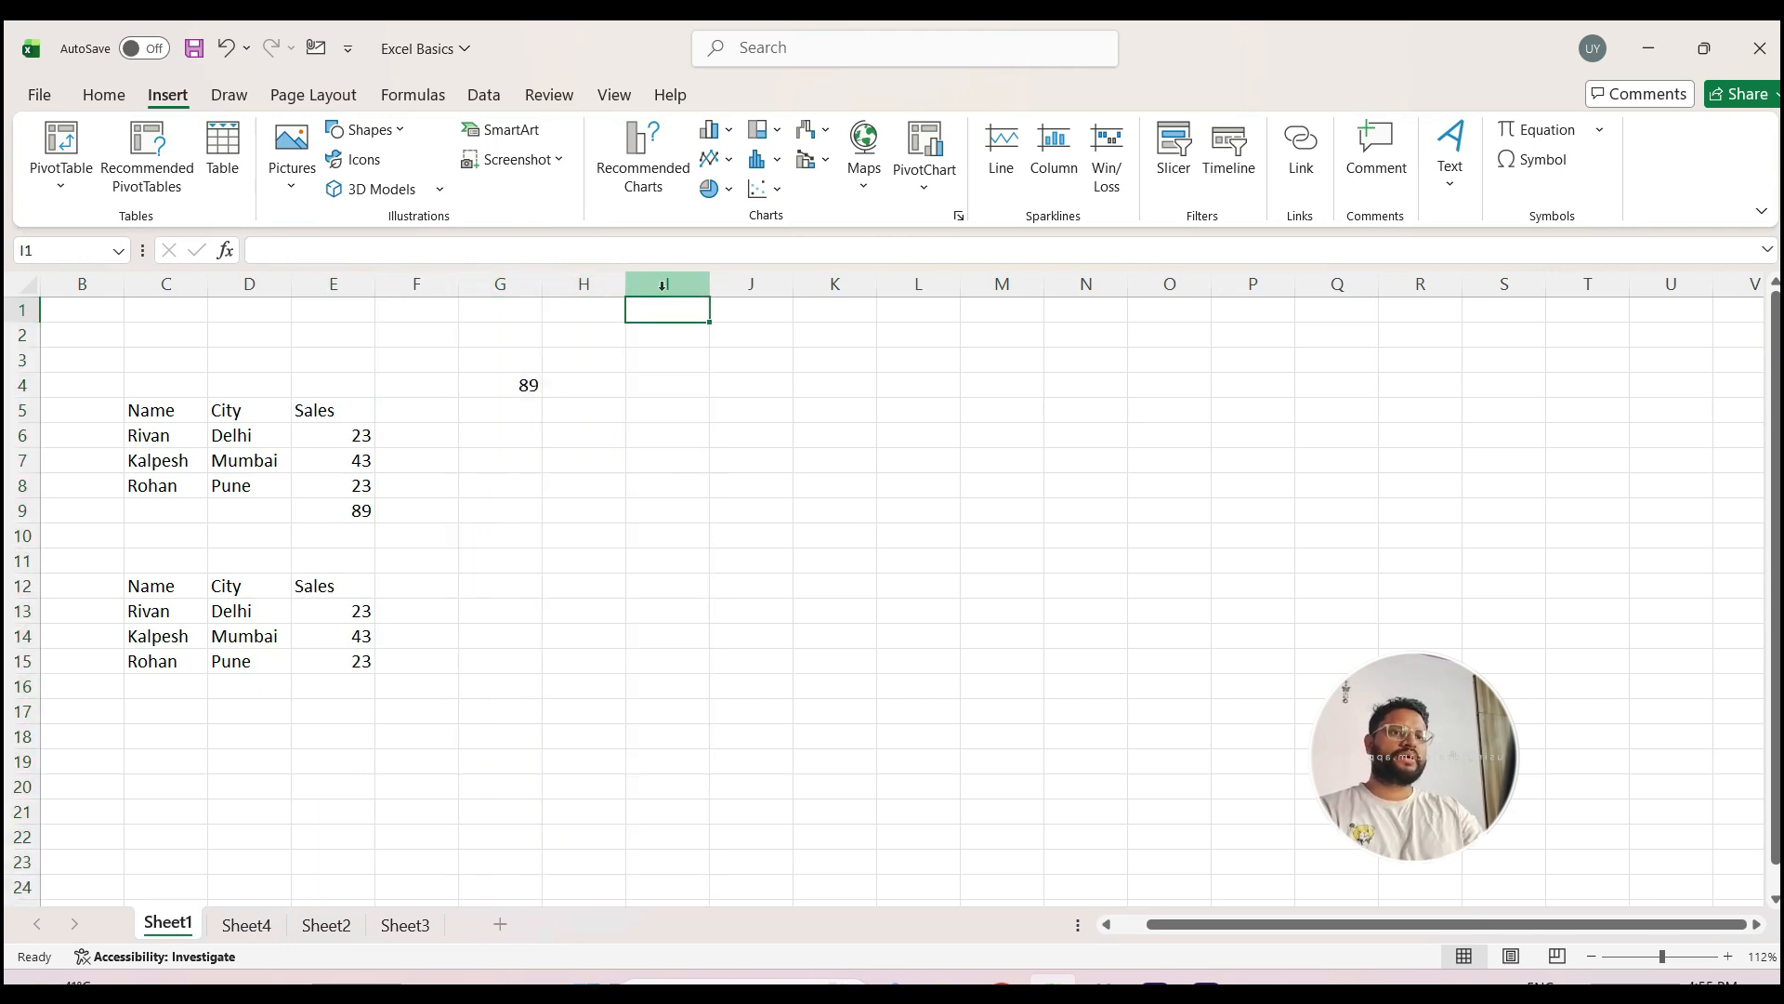
key(shift+space)
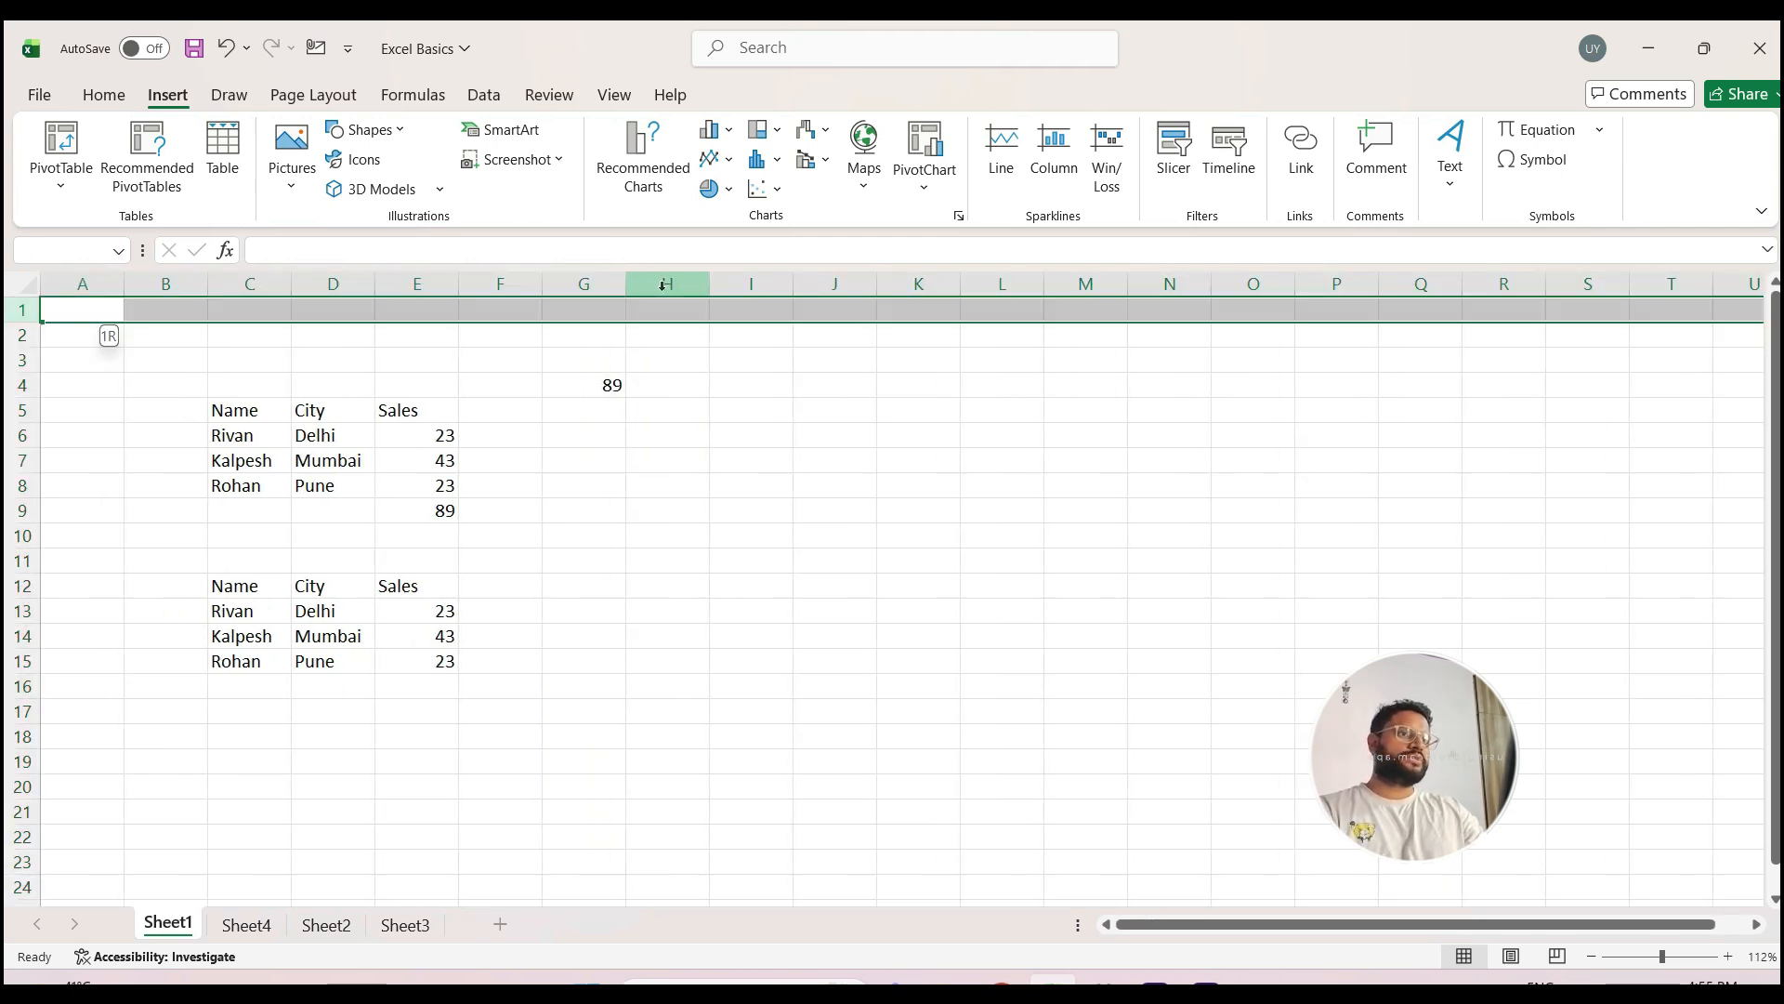
key(ctrl+Right)
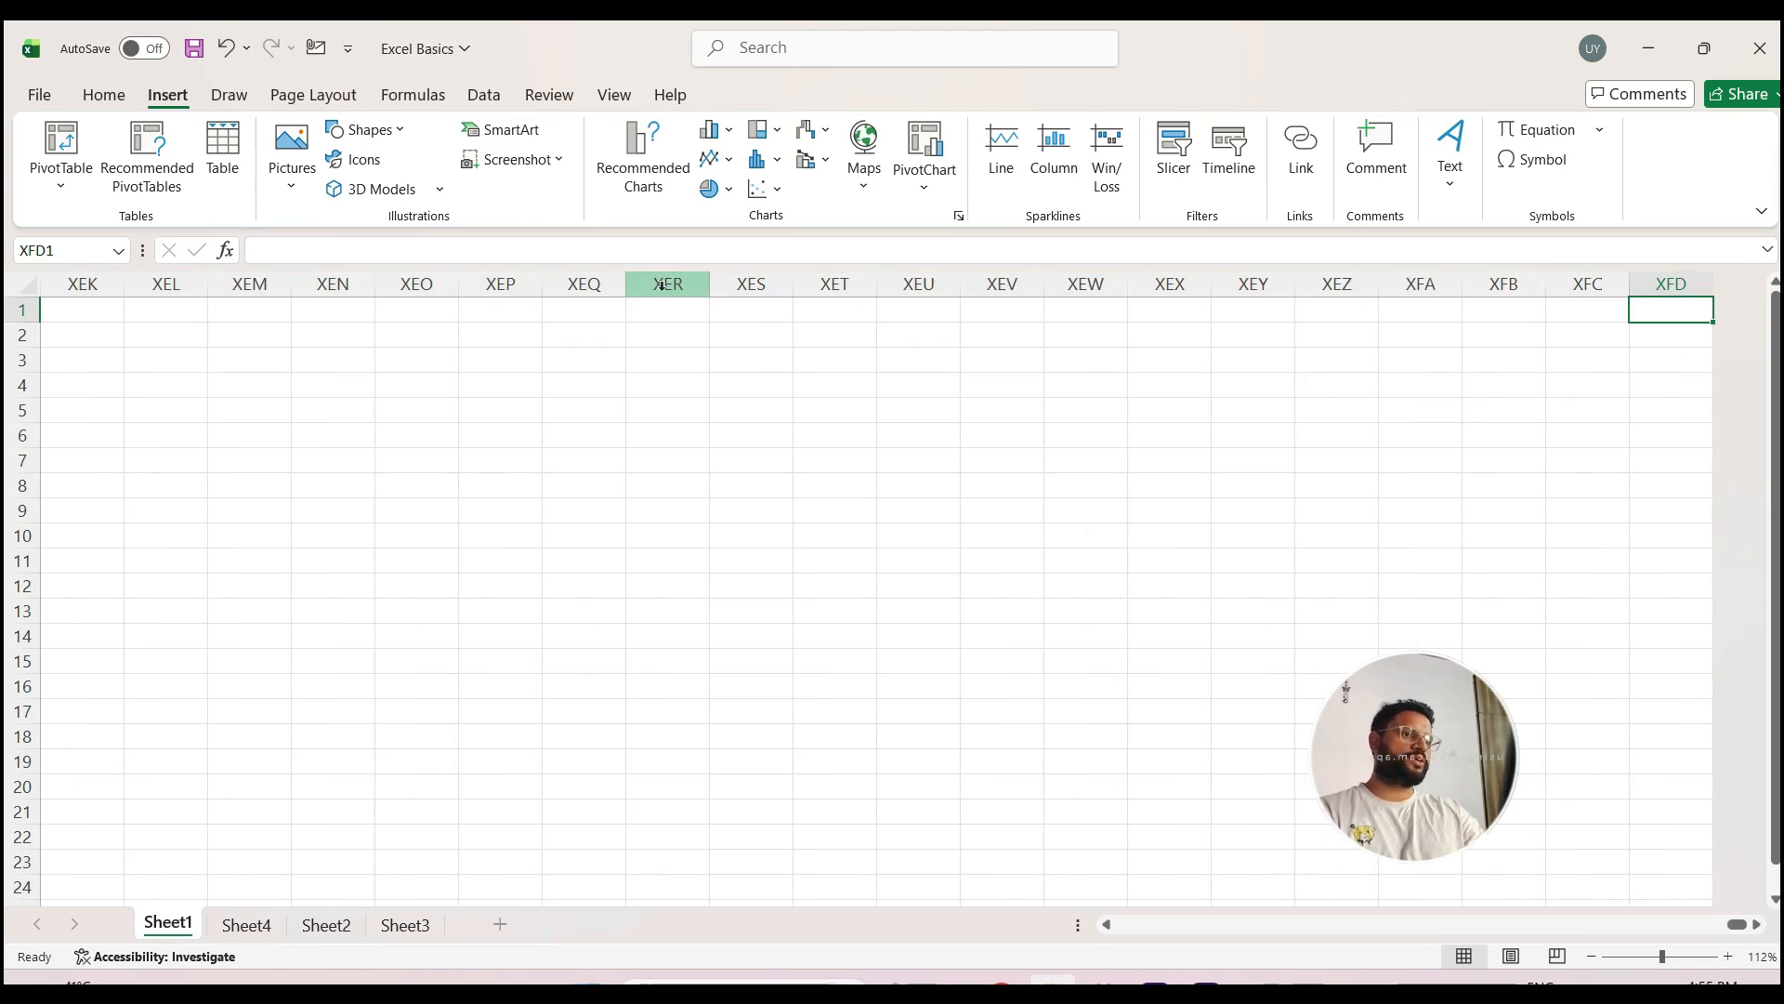
key(ctrl+Home)
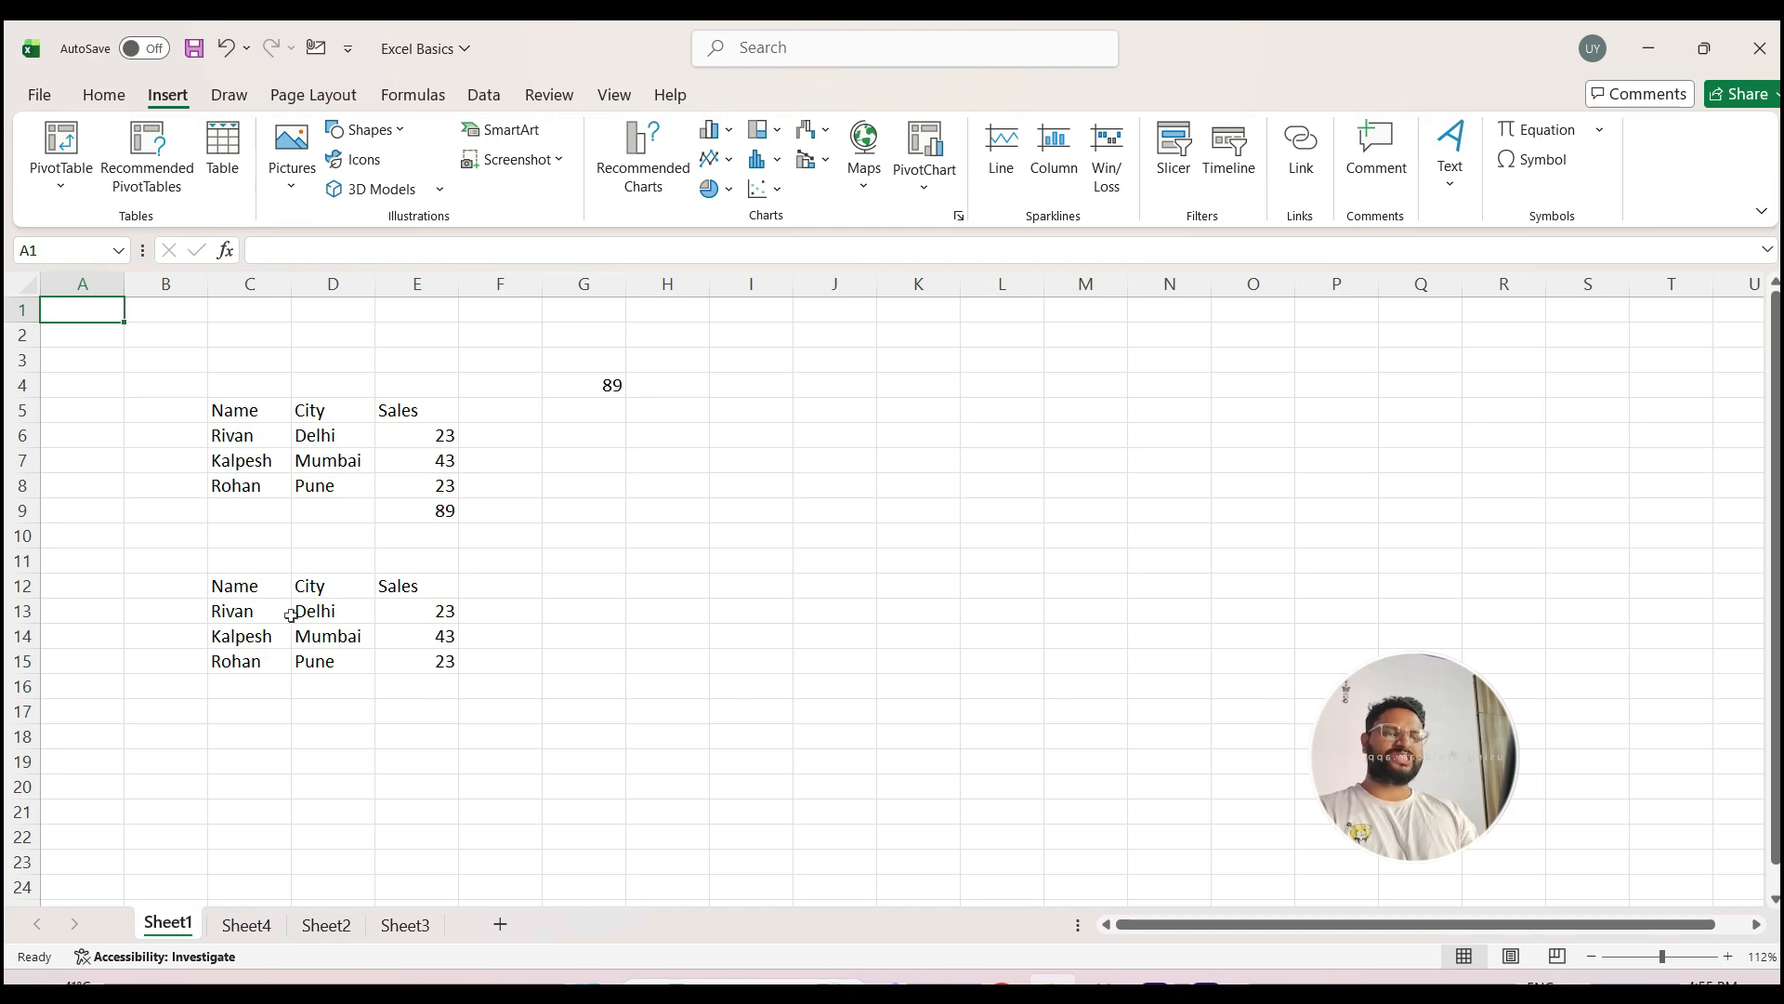
Step: Bring up the list of all worksheets, activate Sheet2 from it, and return to Sheet1
right_click(90, 933)
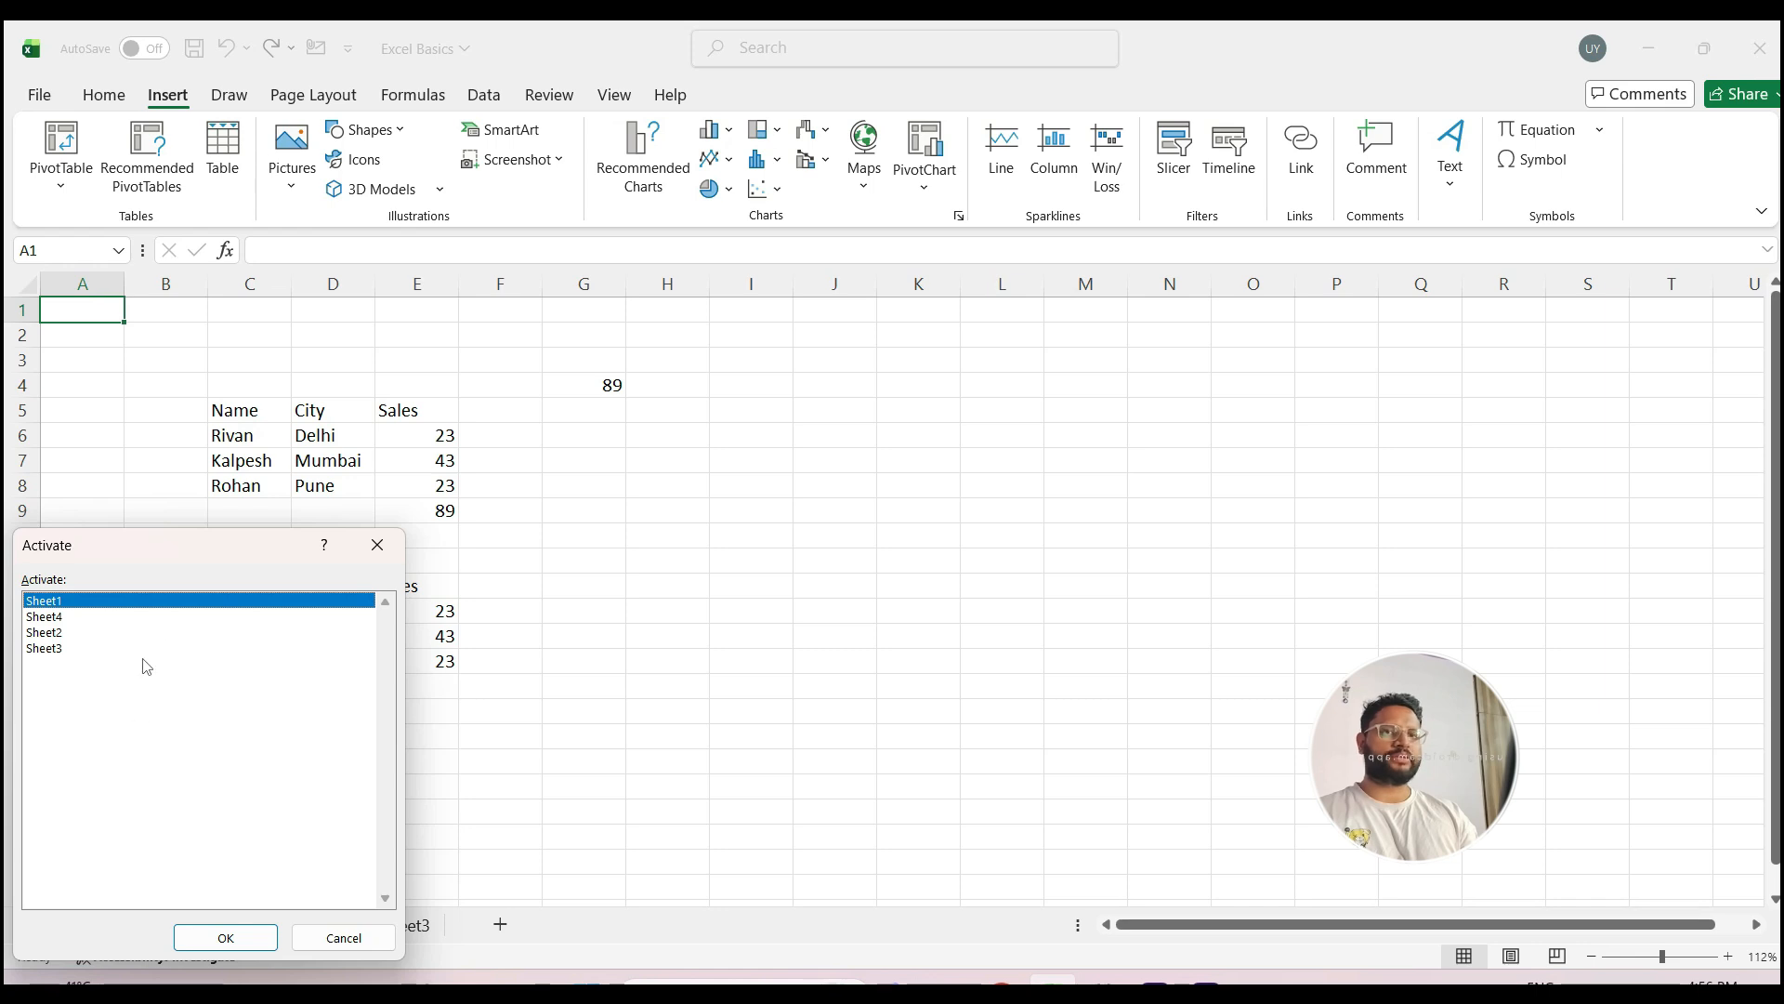
double_click(48, 632)
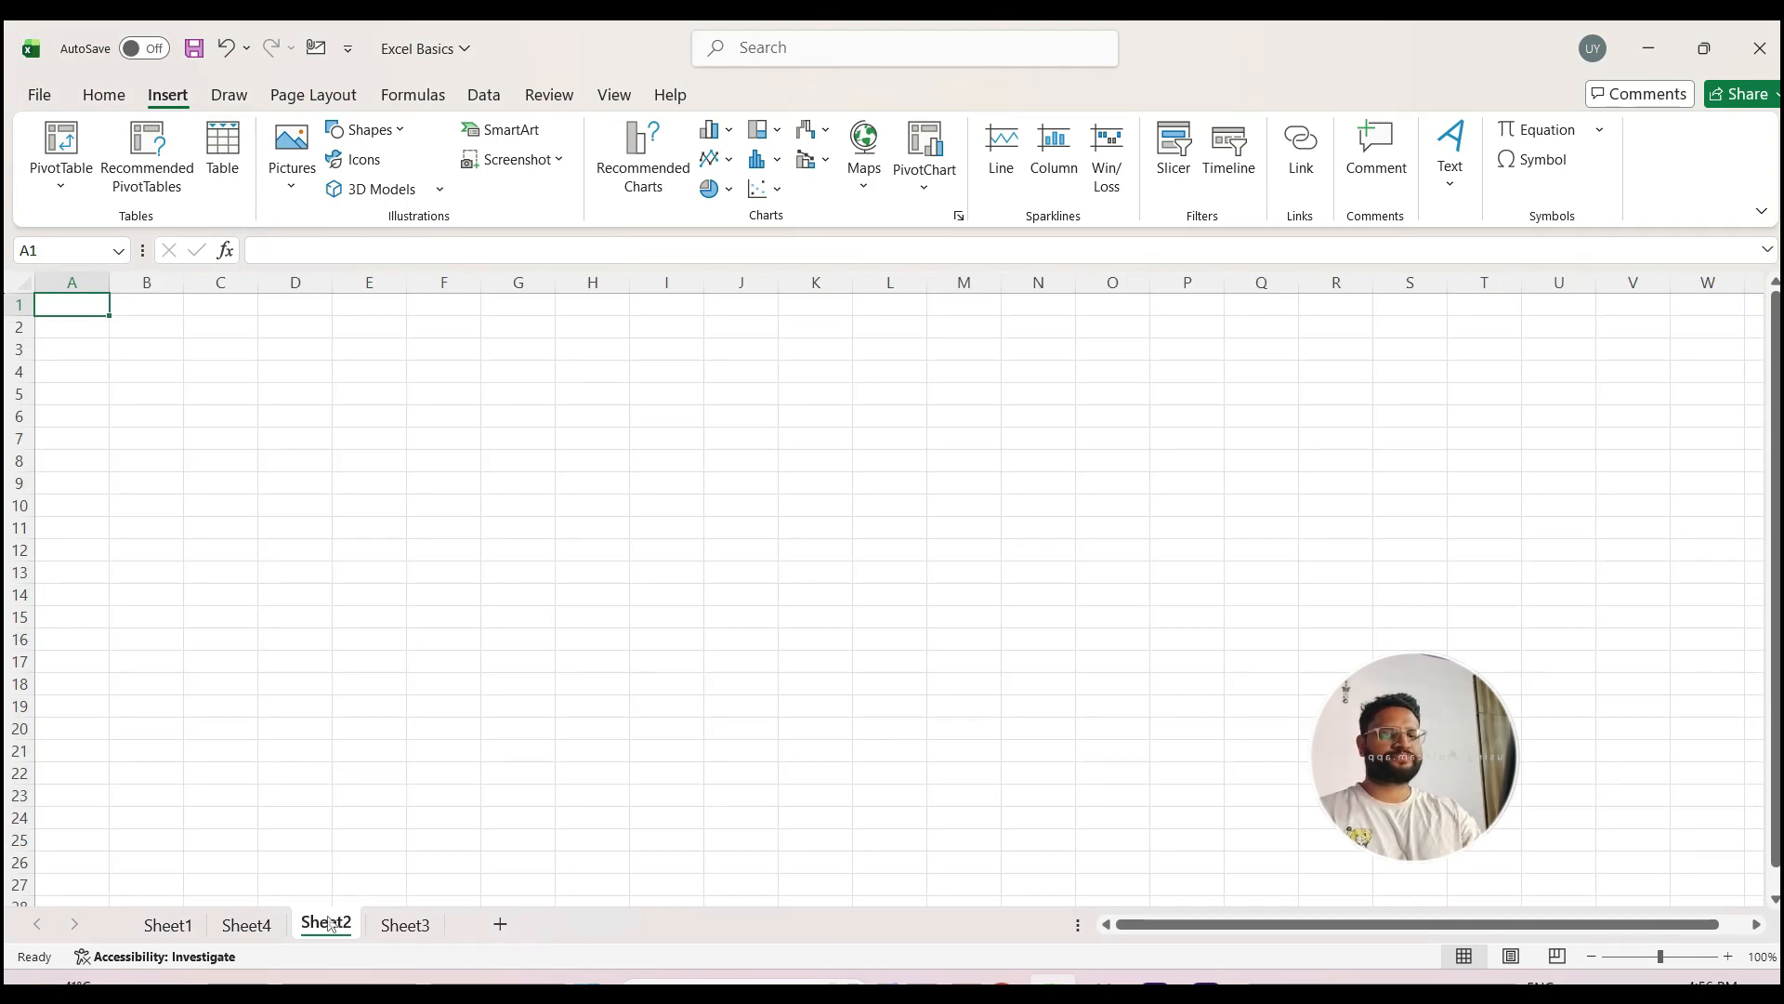
key(ctrl+Page_Up)
key(ctrl+Page_Up)
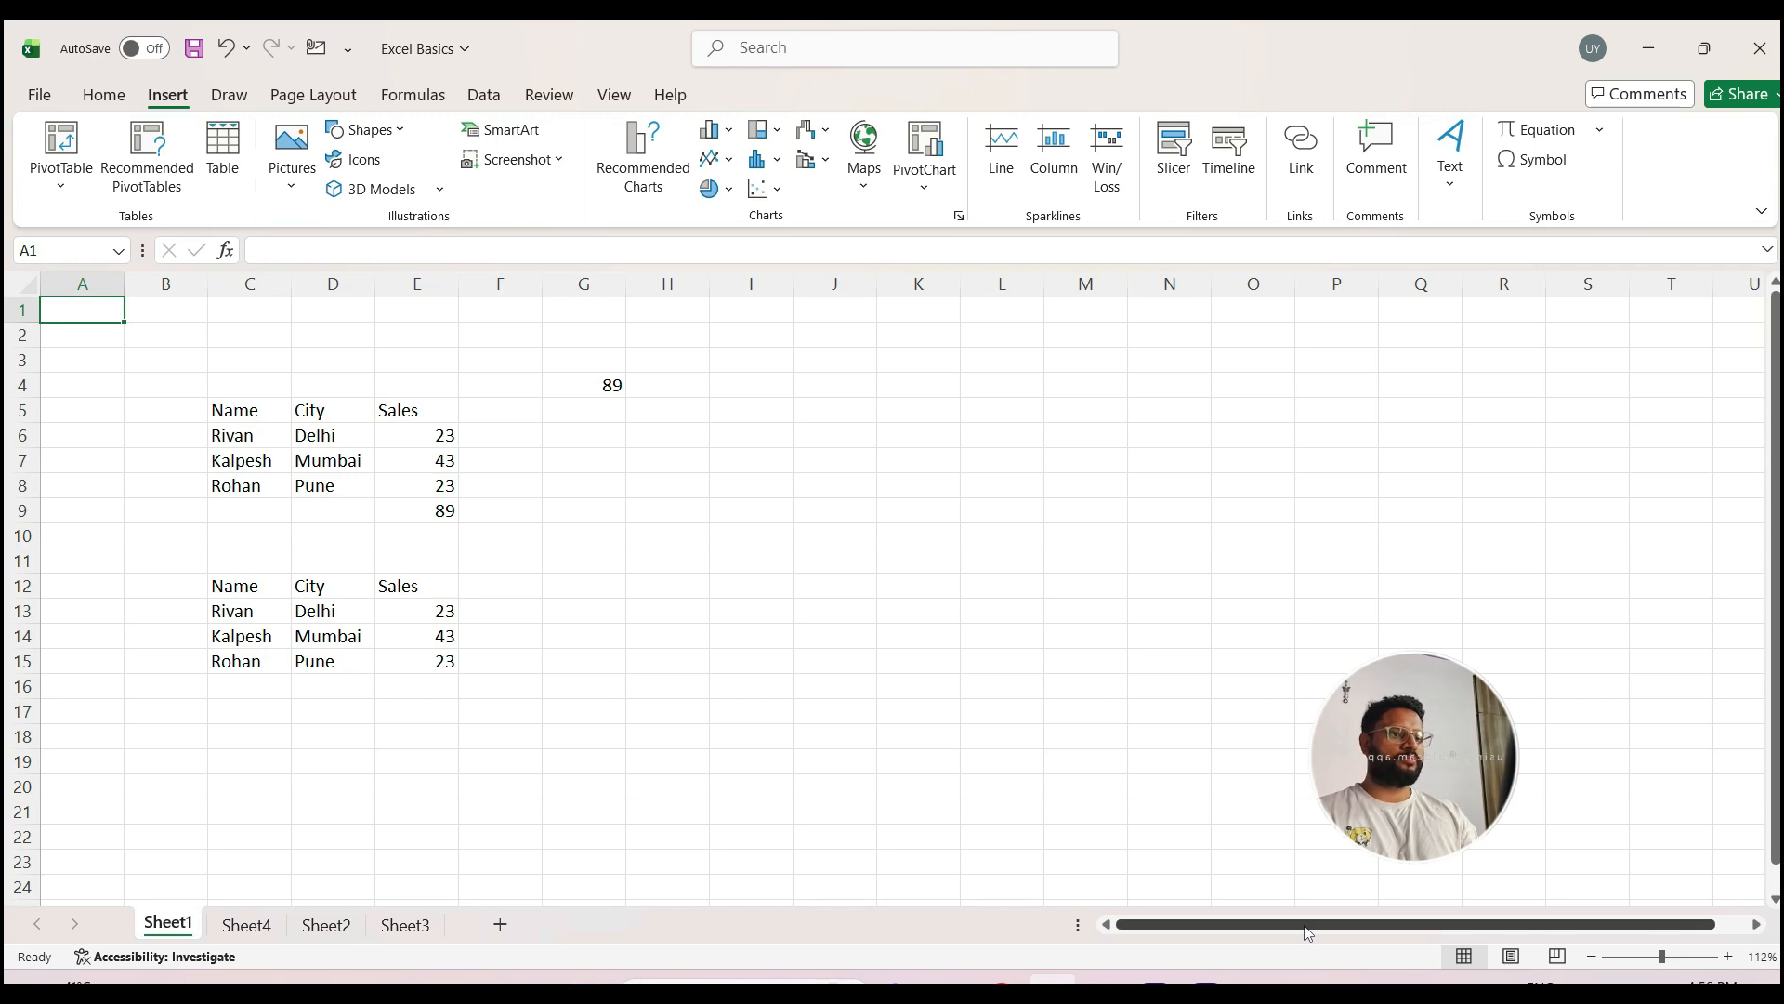
Step: Scroll Sheet1 one column across and one row down to examine horizontal and vertical scrolling
mouse_move(1305, 931)
mouse_down()
mouse_move(1357, 933)
mouse_move(1301, 935)
mouse_up()
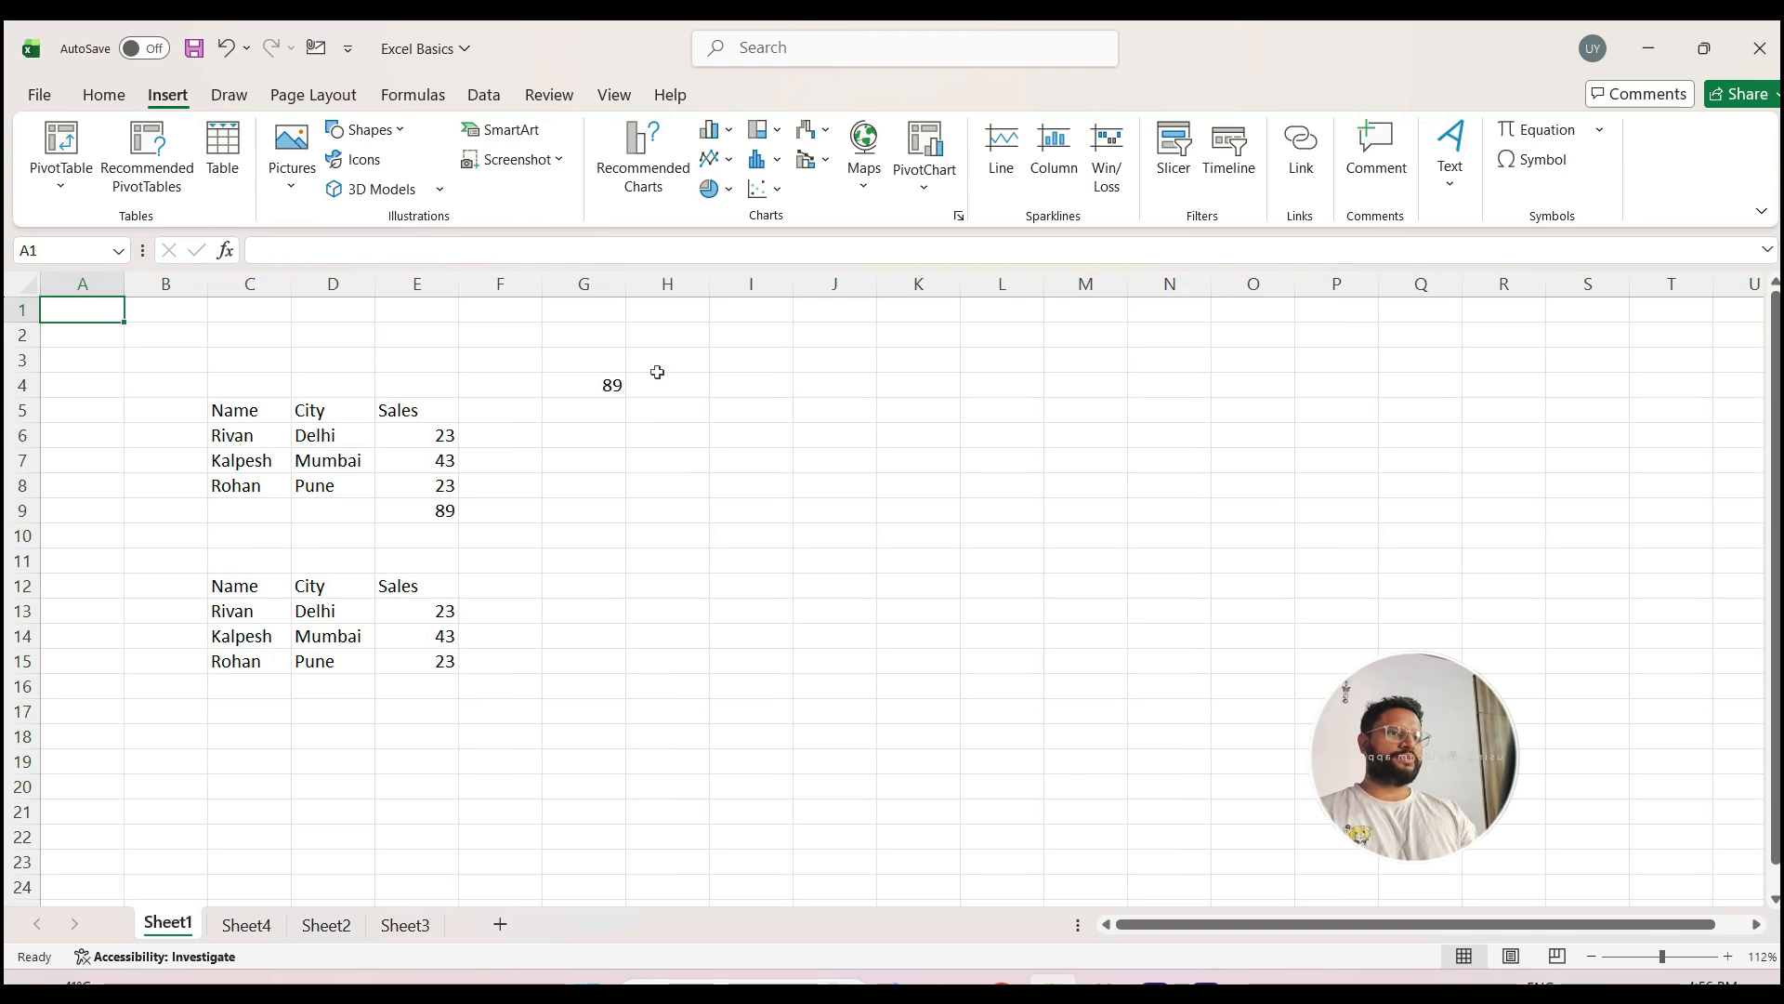
drag(1205, 933, 1215, 930)
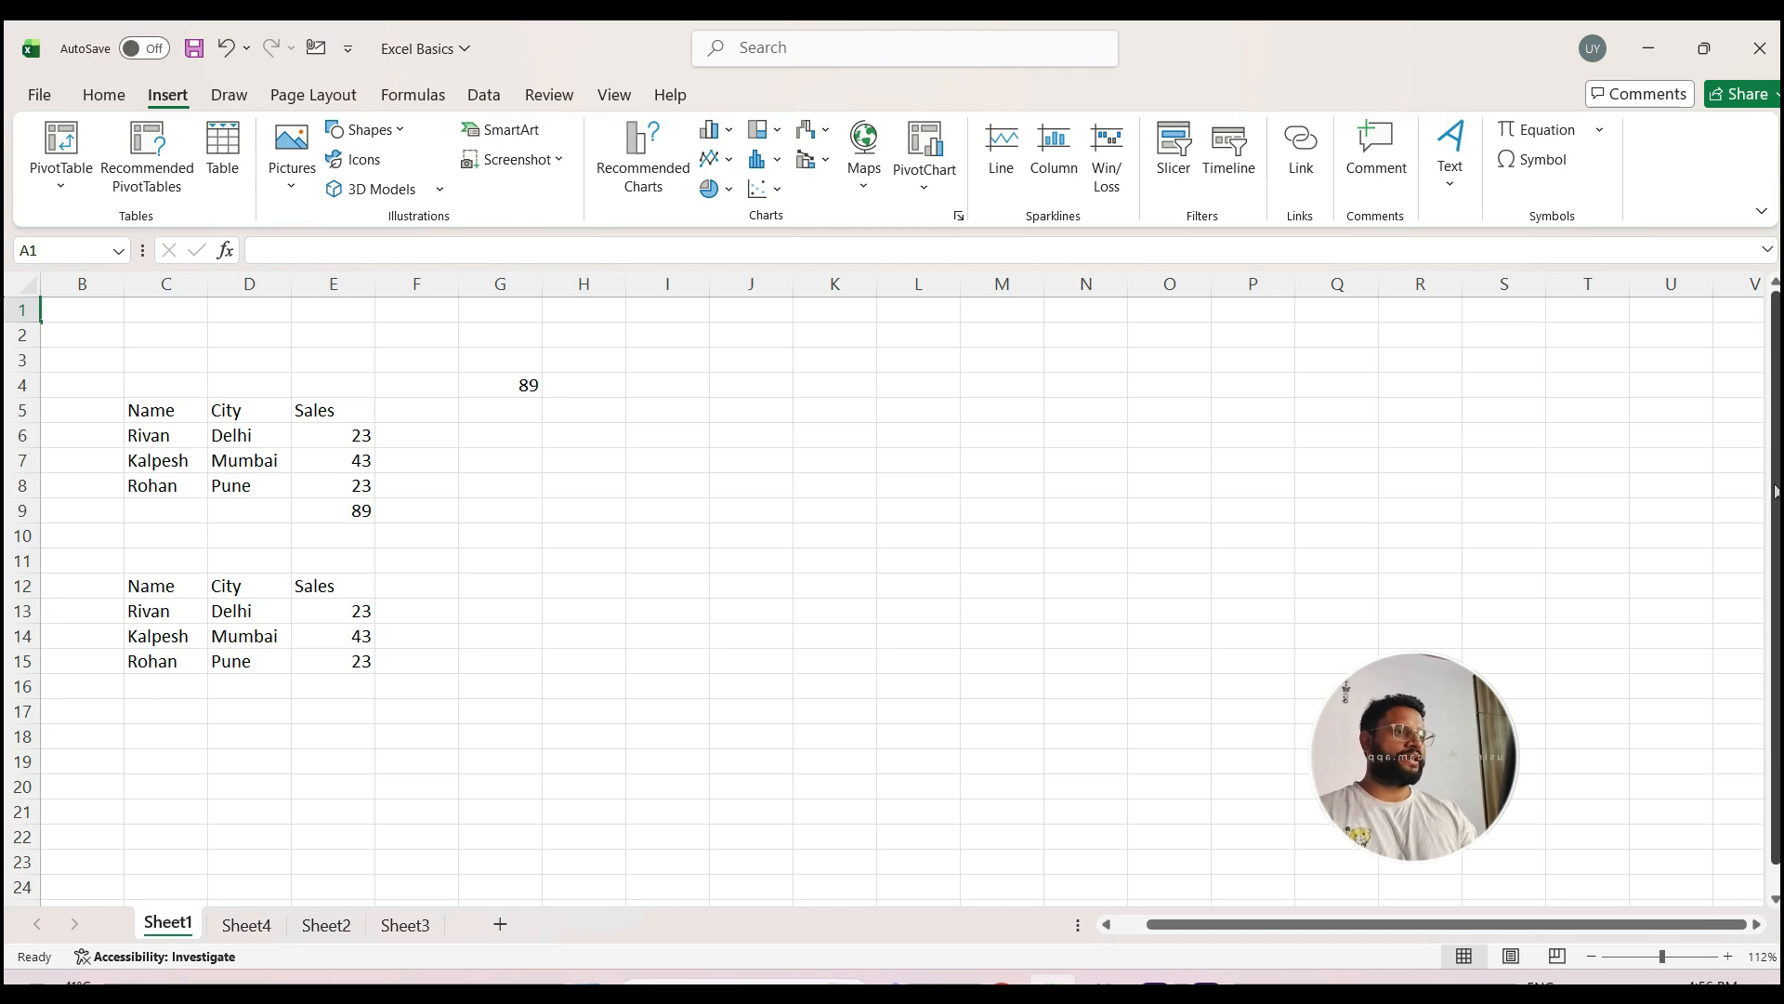
drag(1776, 489, 1777, 520)
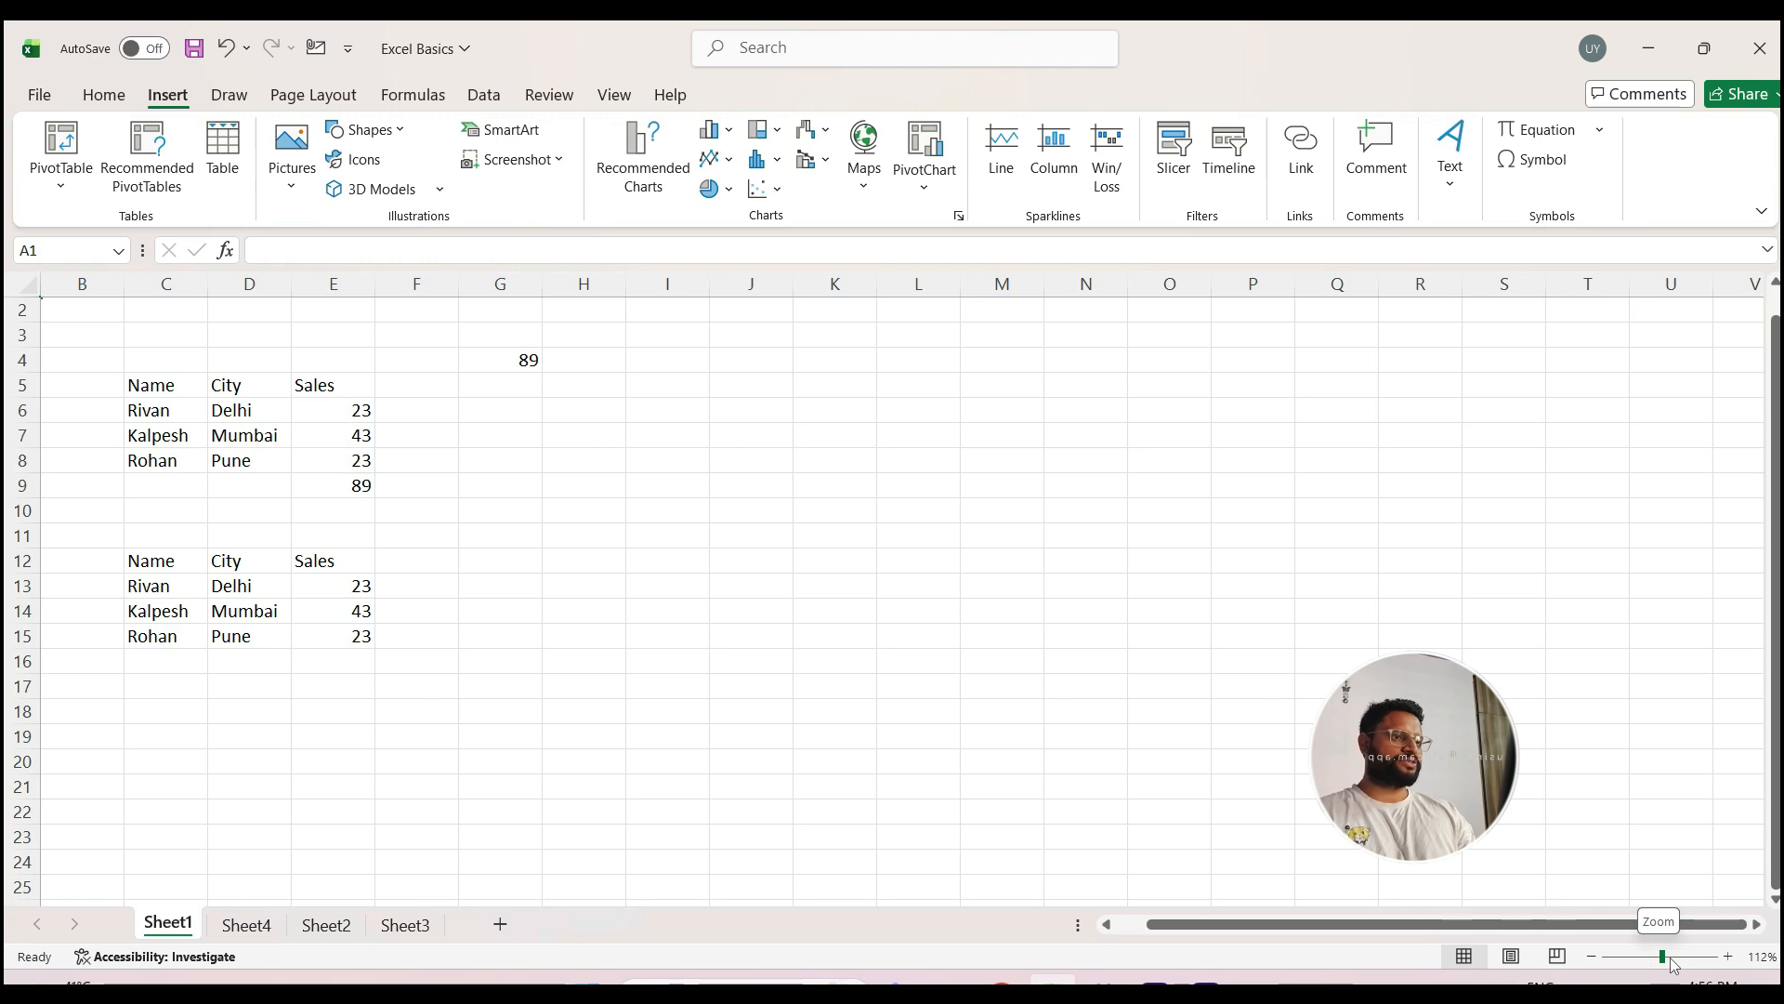
Step: Zoom Sheet1 in to 194% and back out to 99%
drag(1669, 961, 1675, 962)
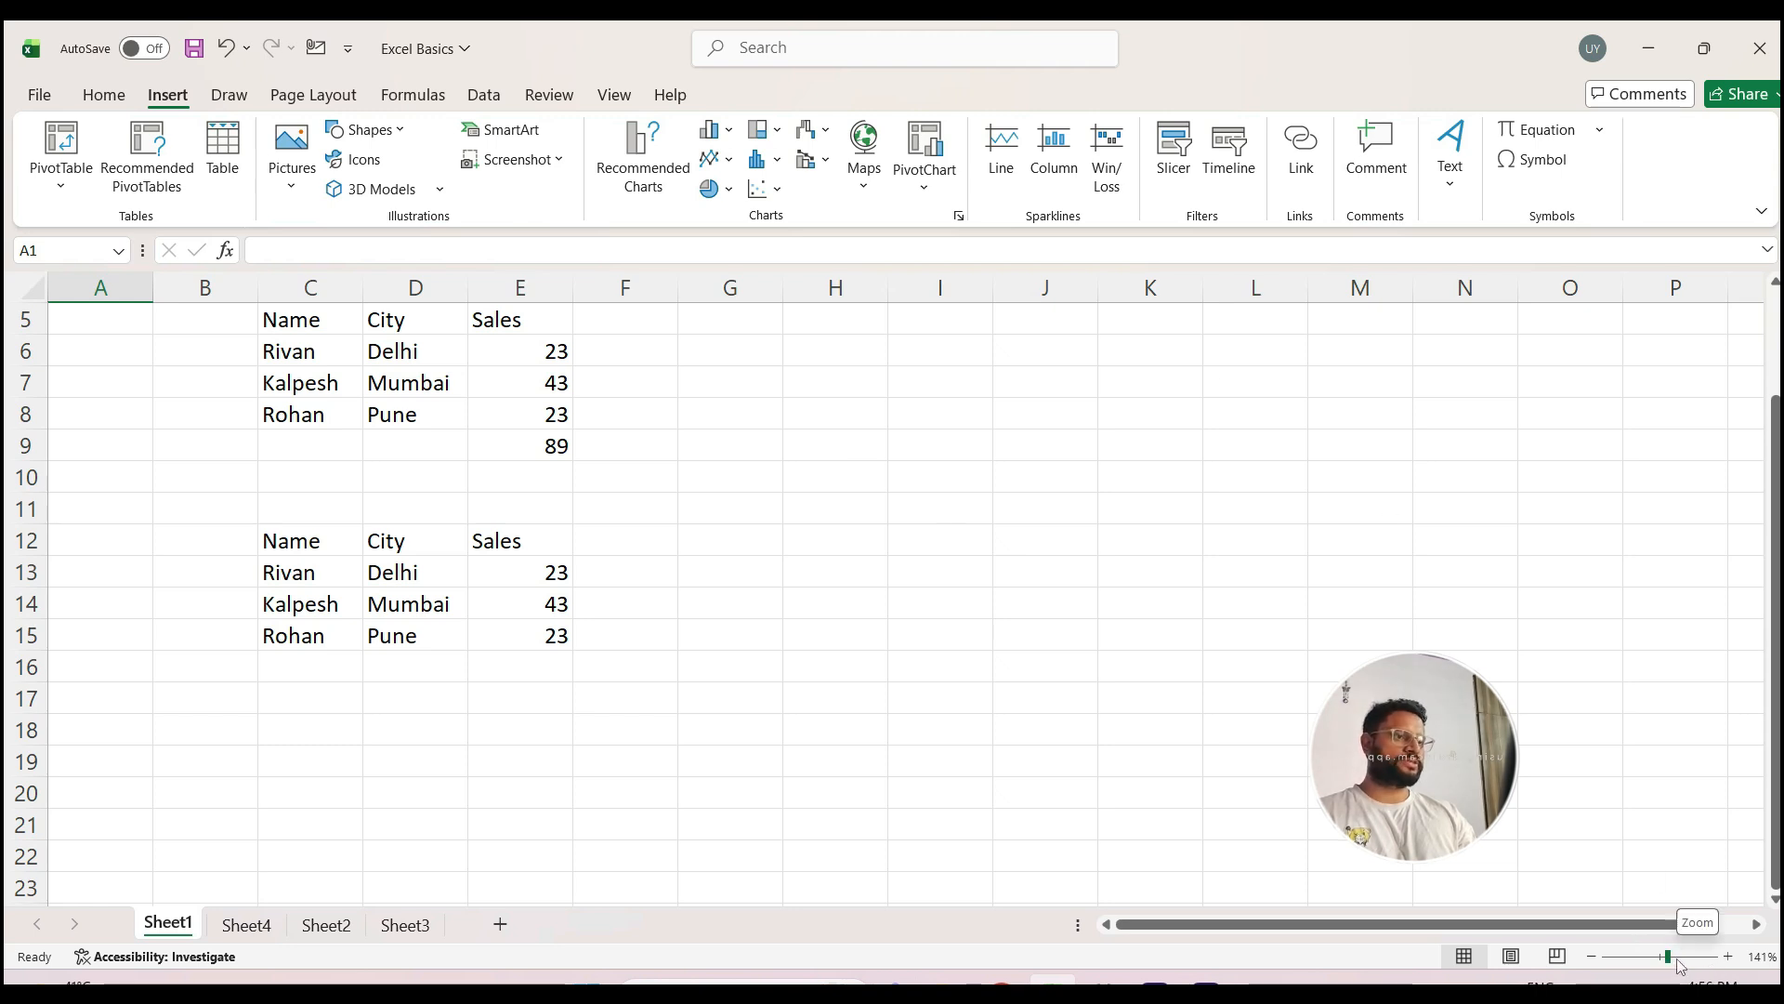
click(1677, 961)
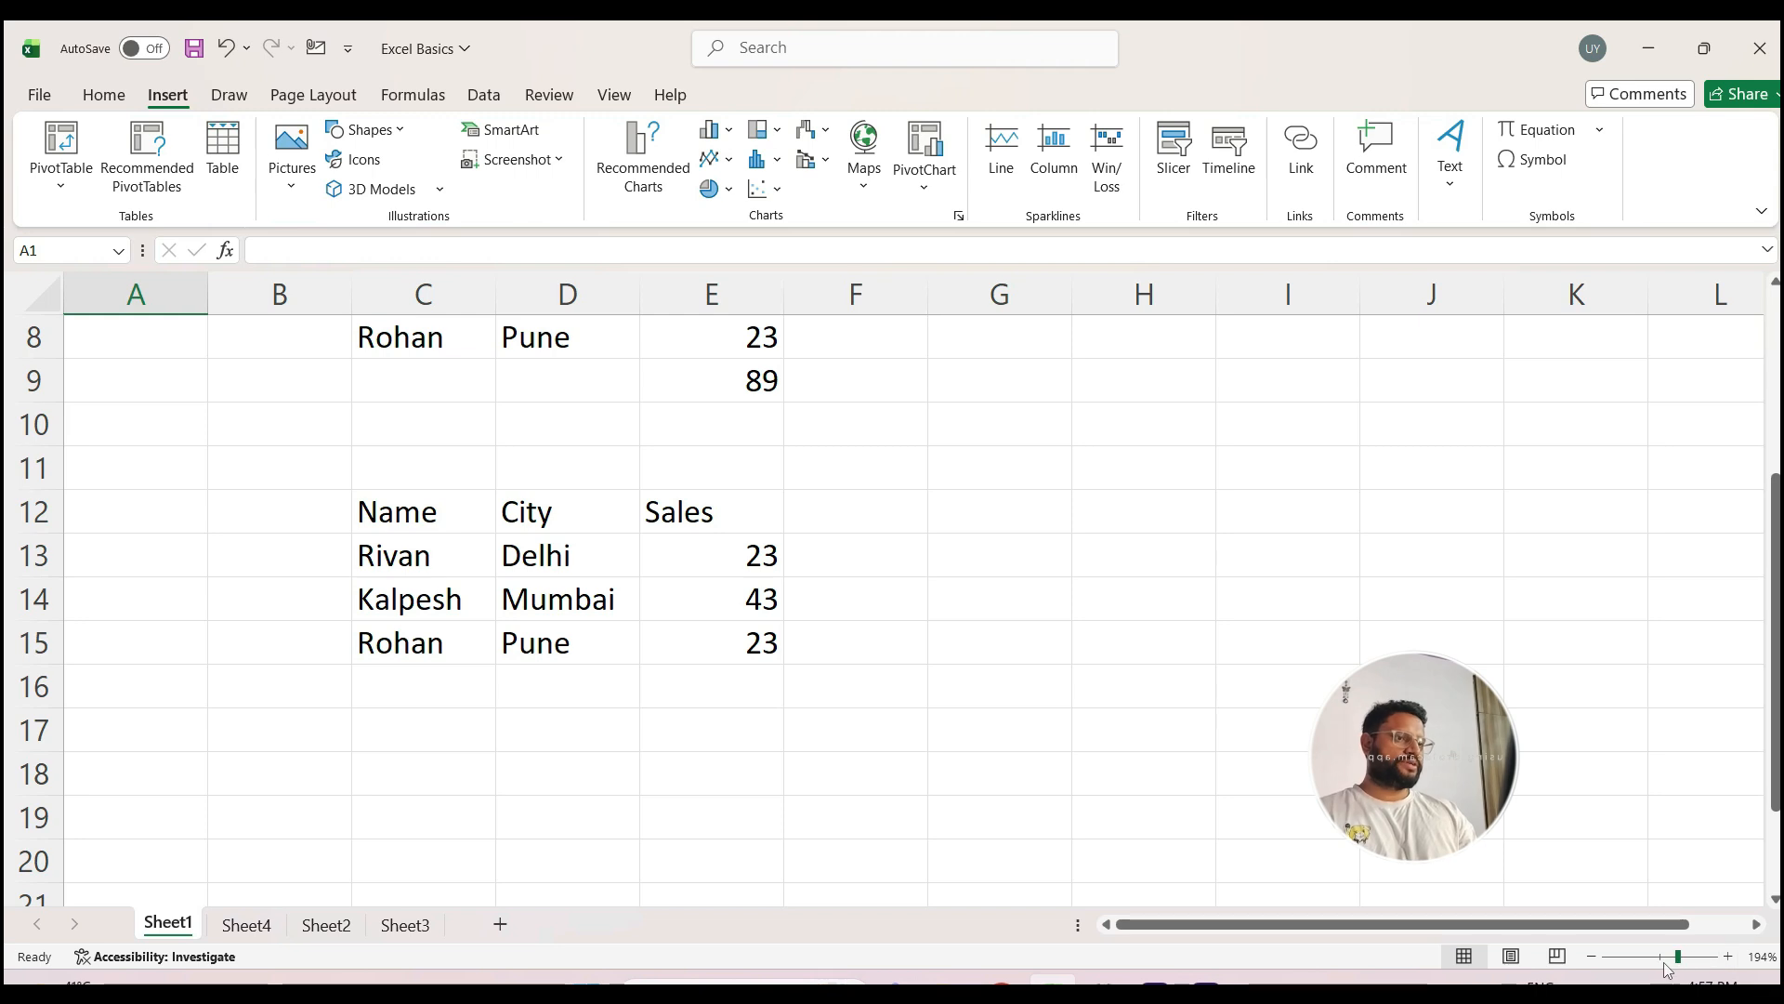
drag(1678, 957, 1661, 957)
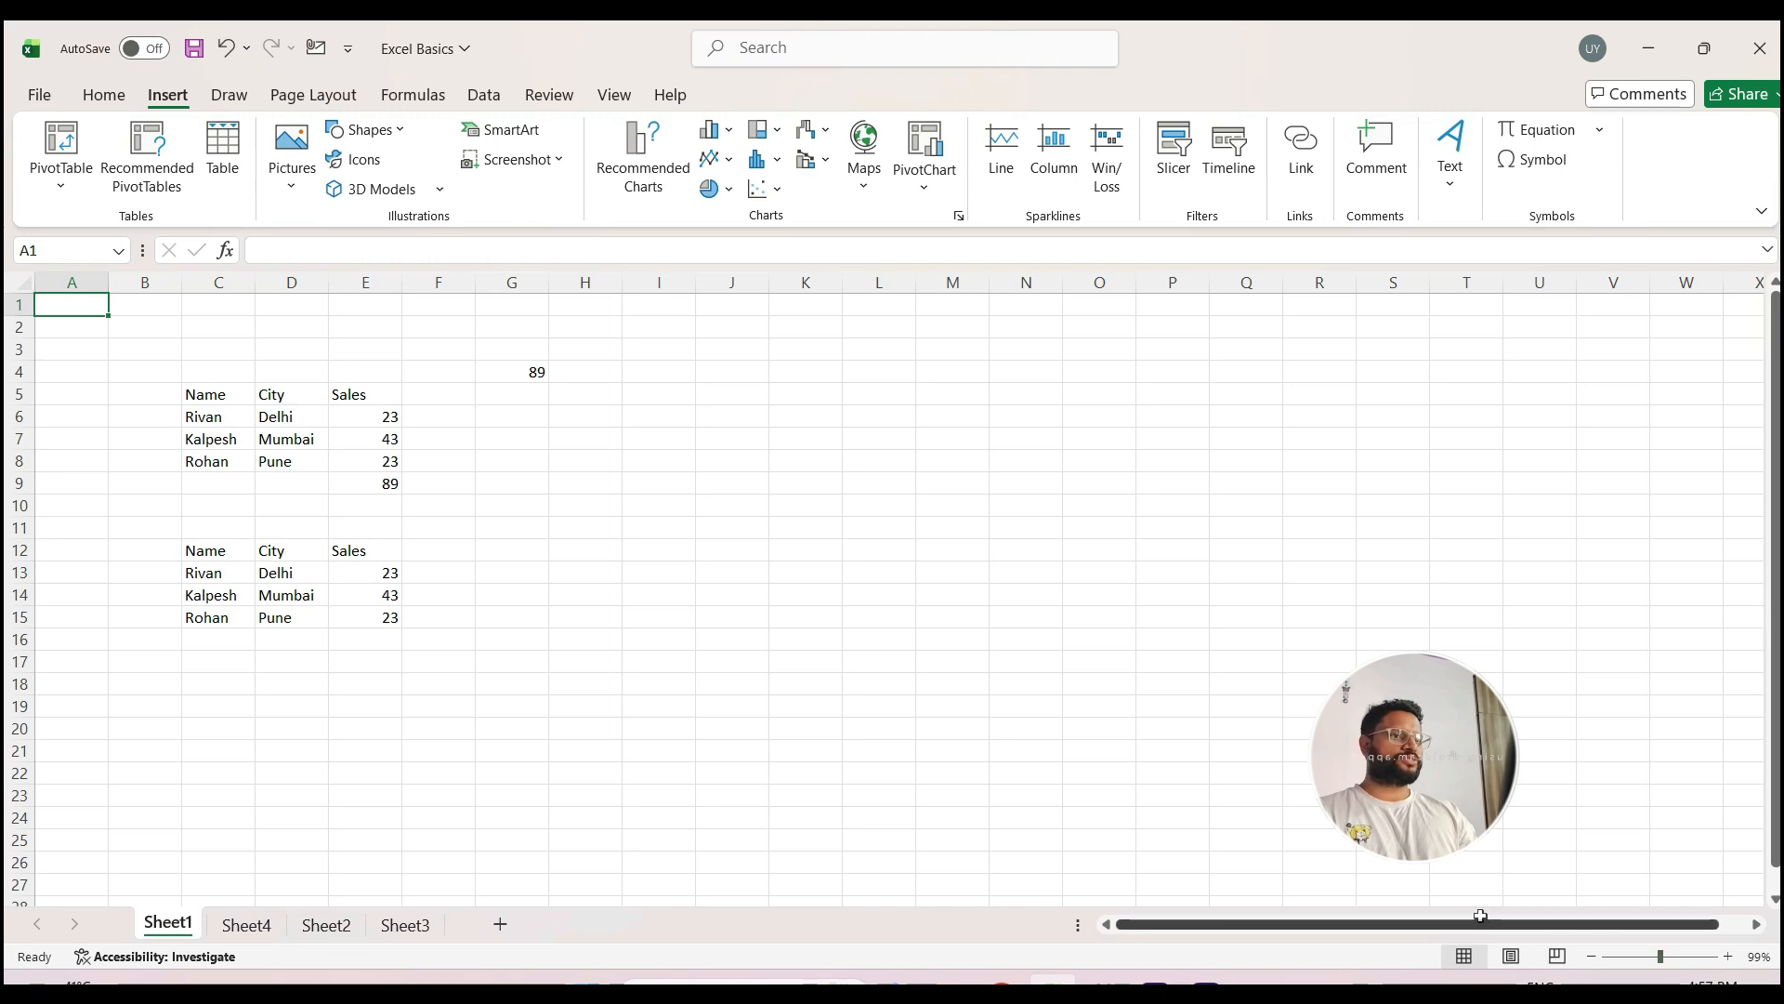
Step: Enter the sample text hshsh in cell G7
click(509, 438)
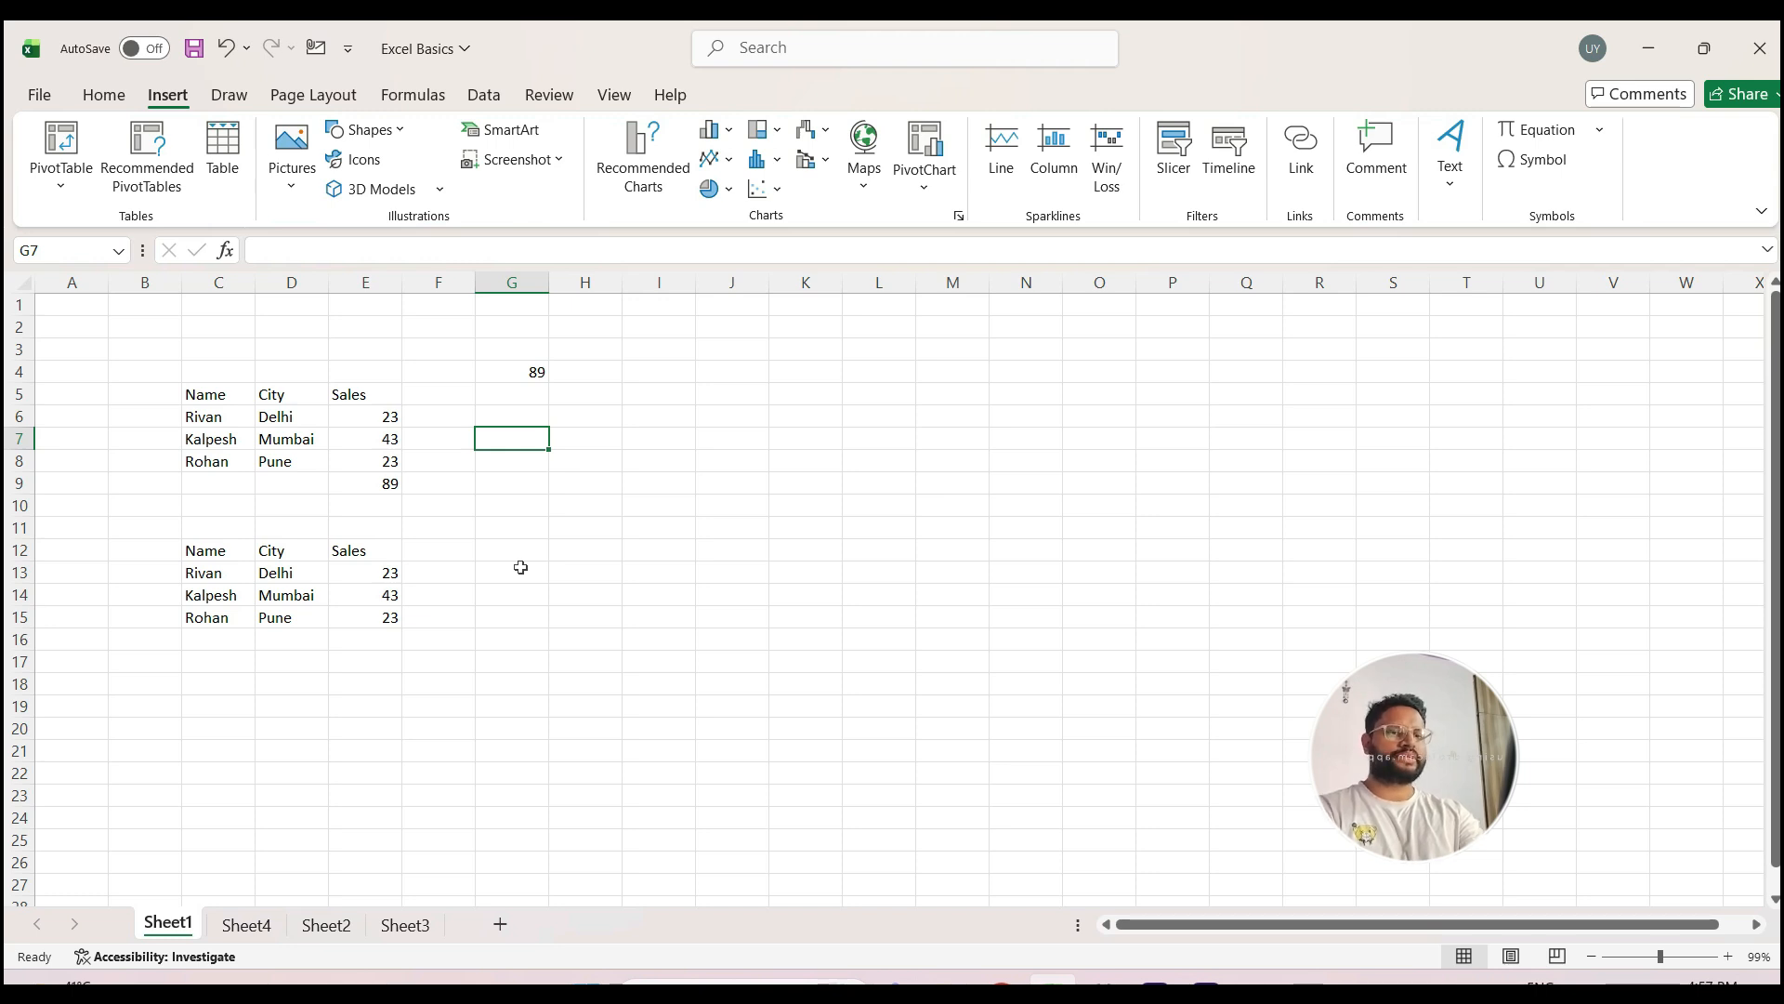
text(hshsh)
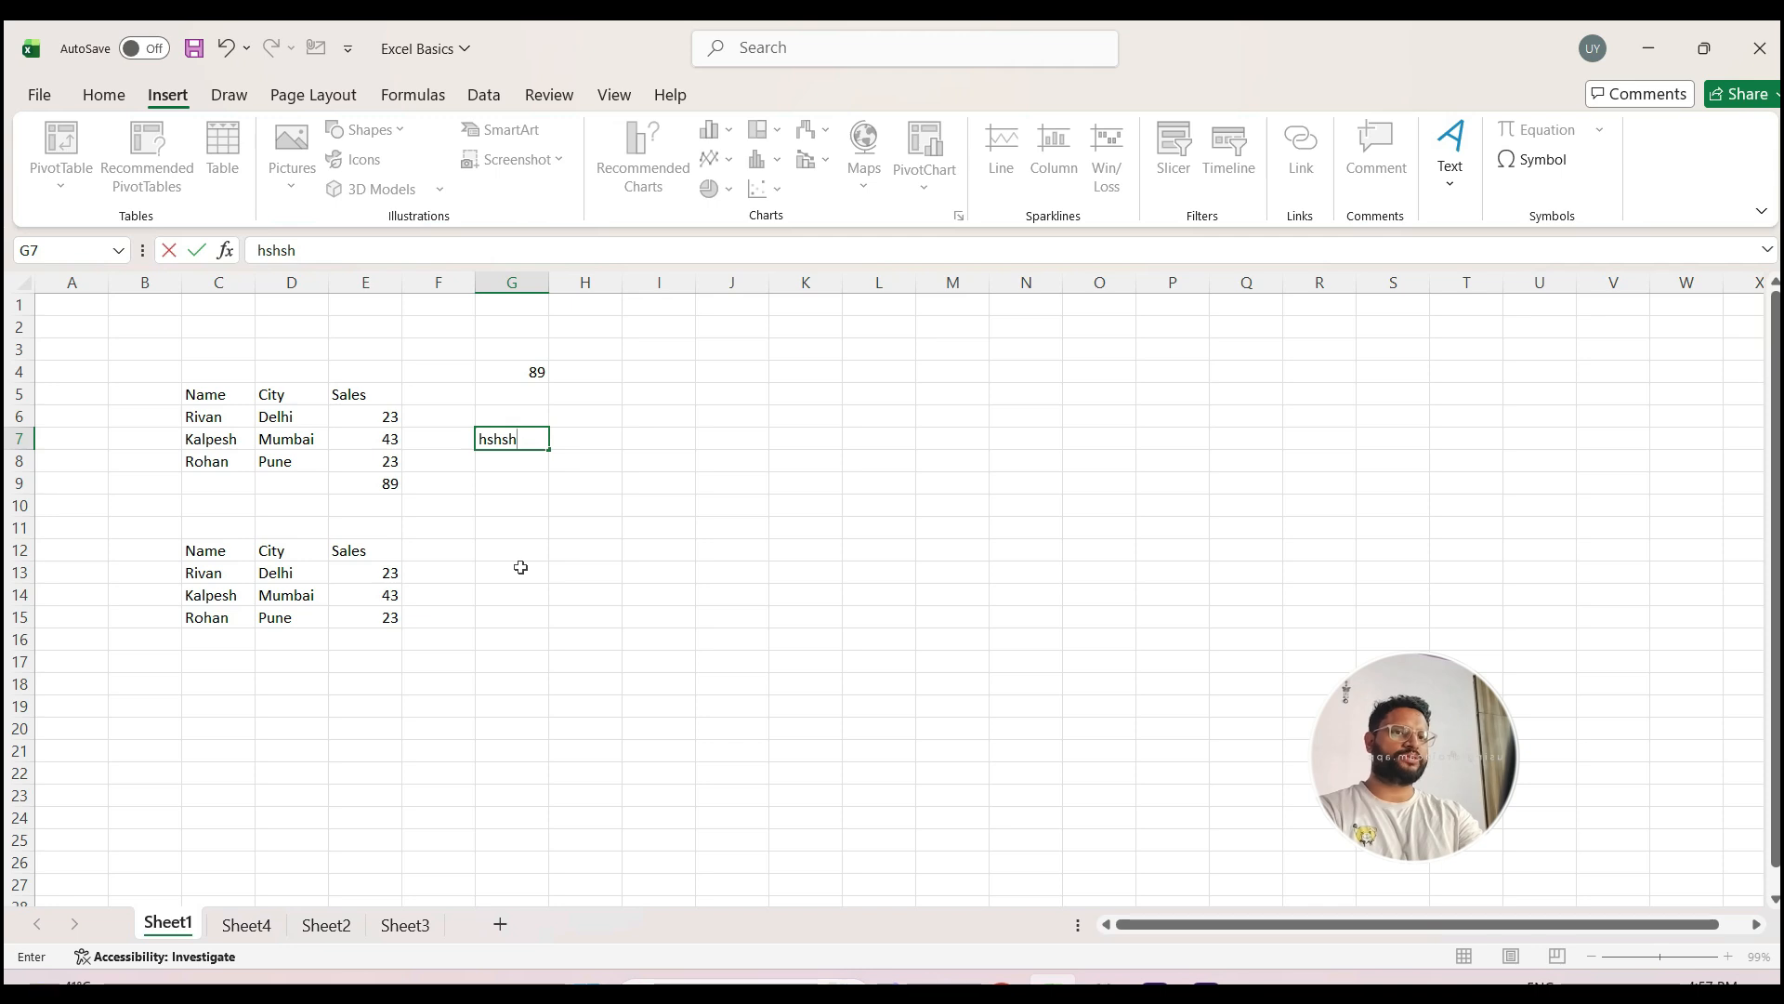
key(Return)
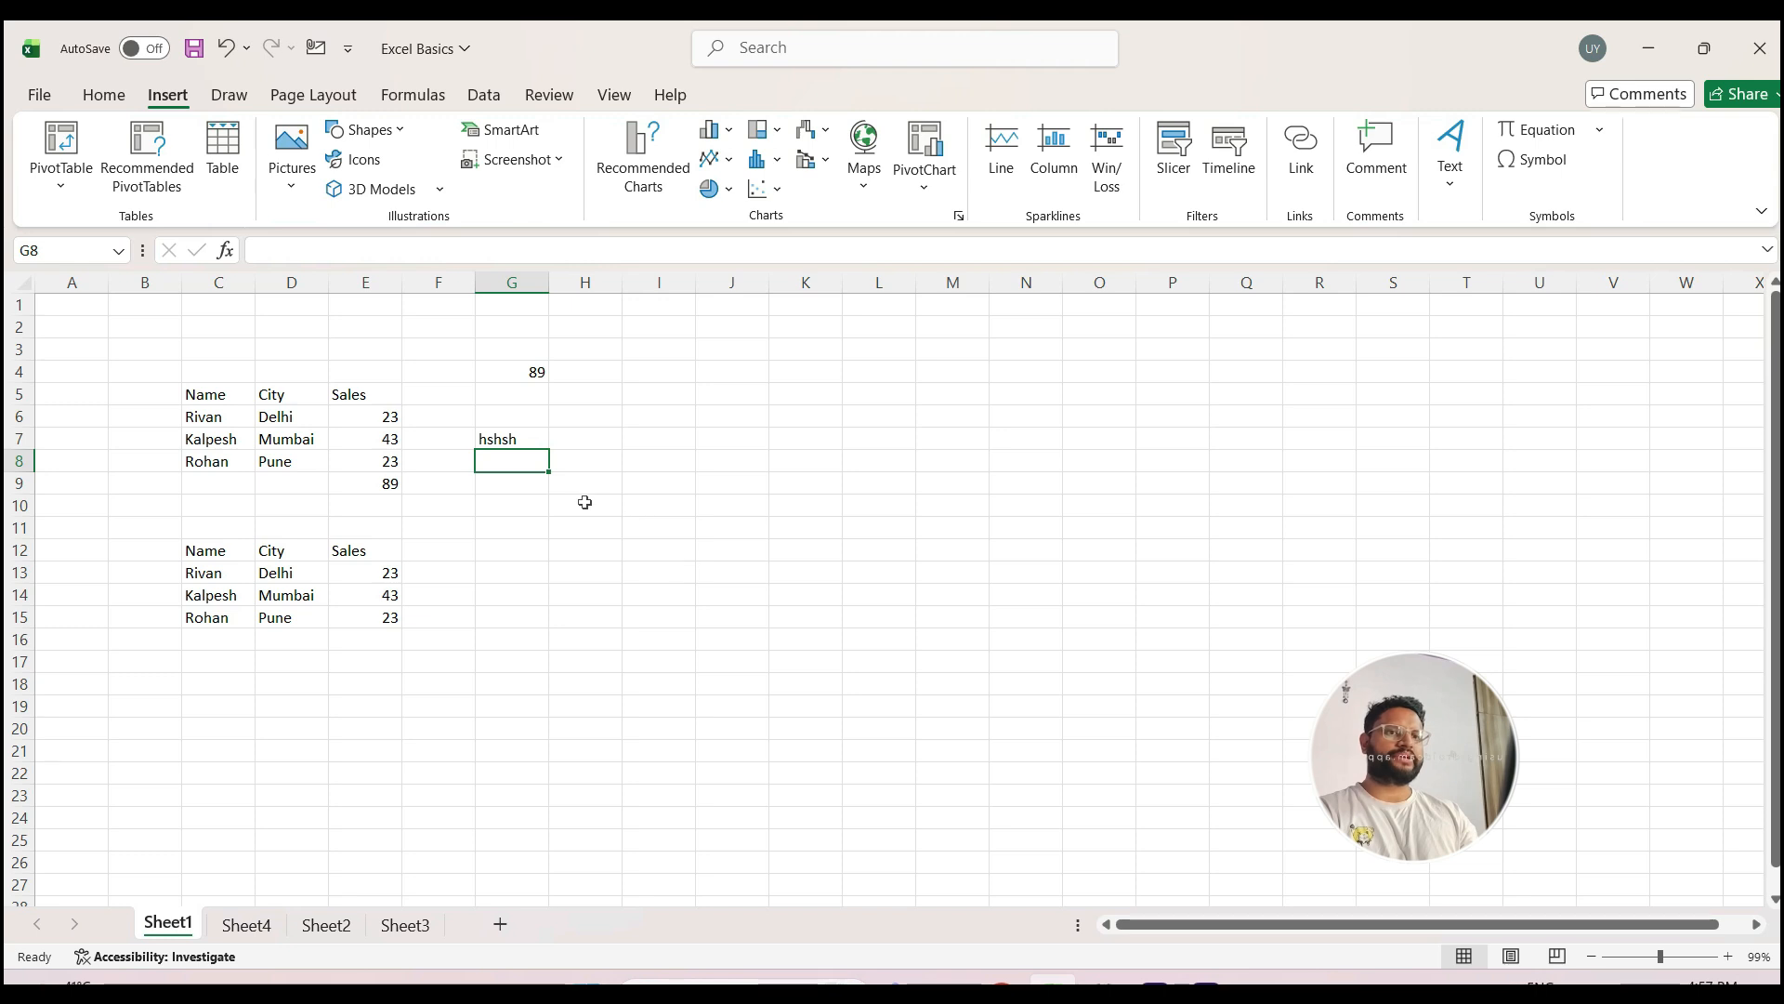
Step: Select the range H6:L16 and move the active cell within it down to H10
drag(581, 394, 701, 571)
click(636, 621)
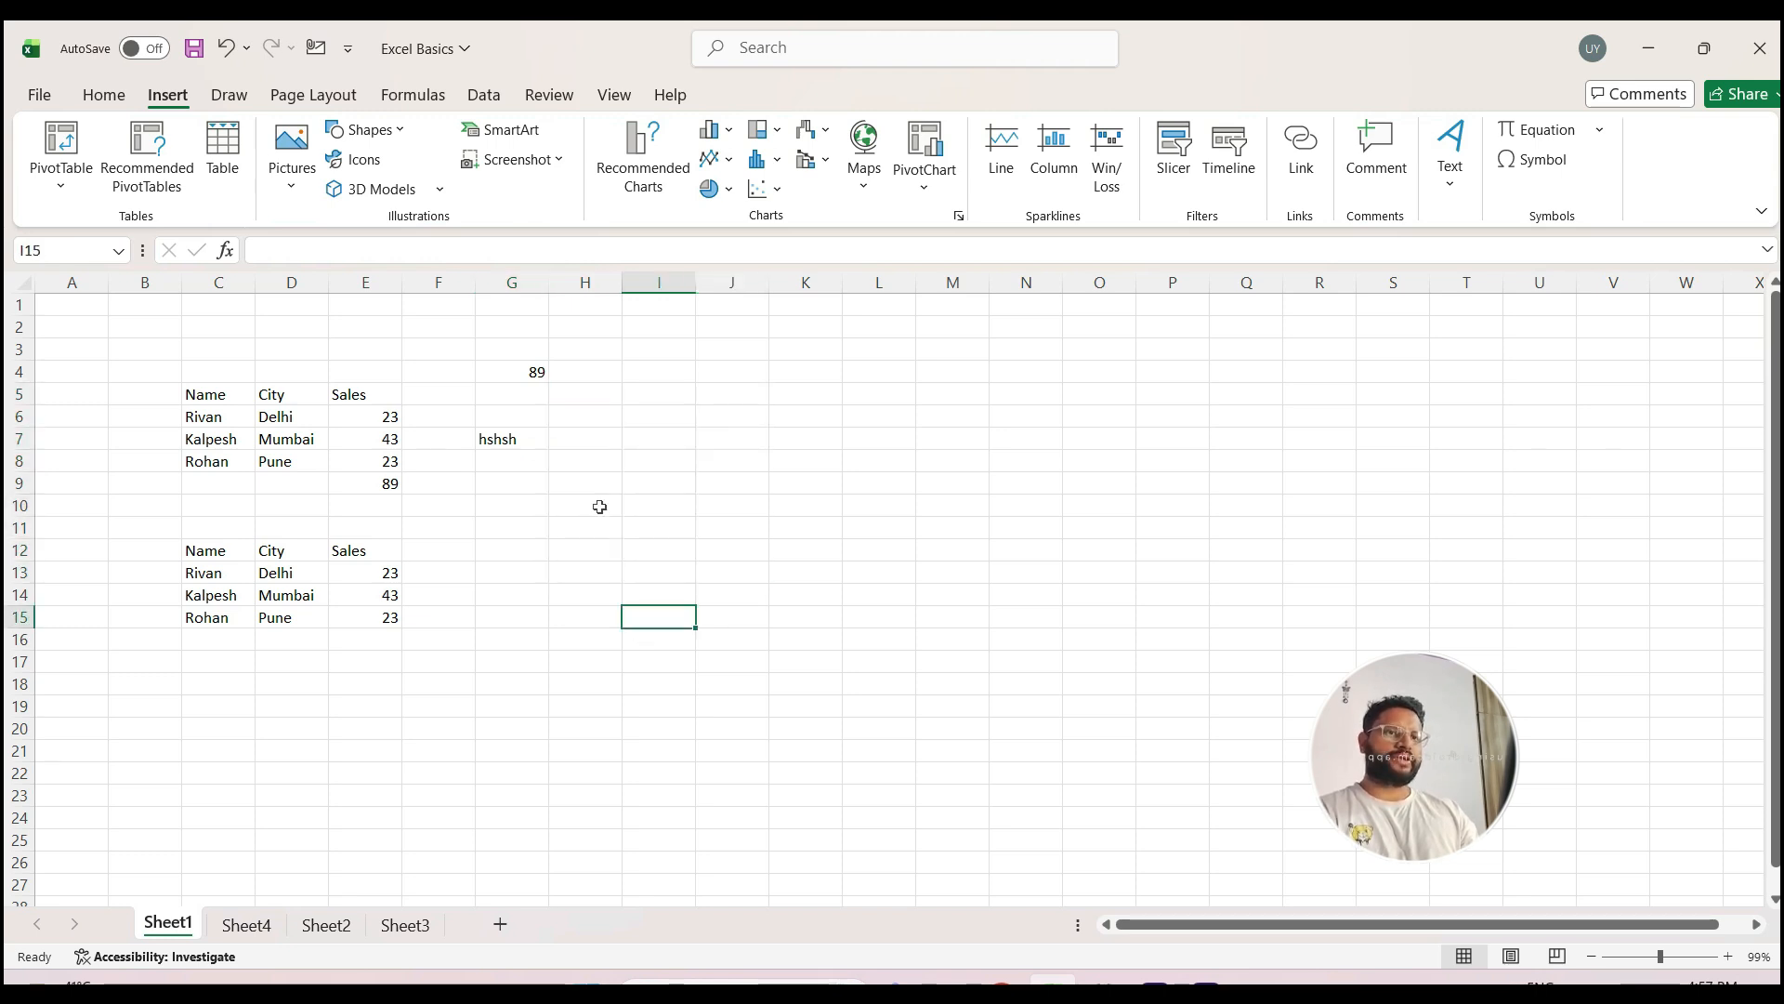
click(583, 418)
drag(584, 432, 894, 630)
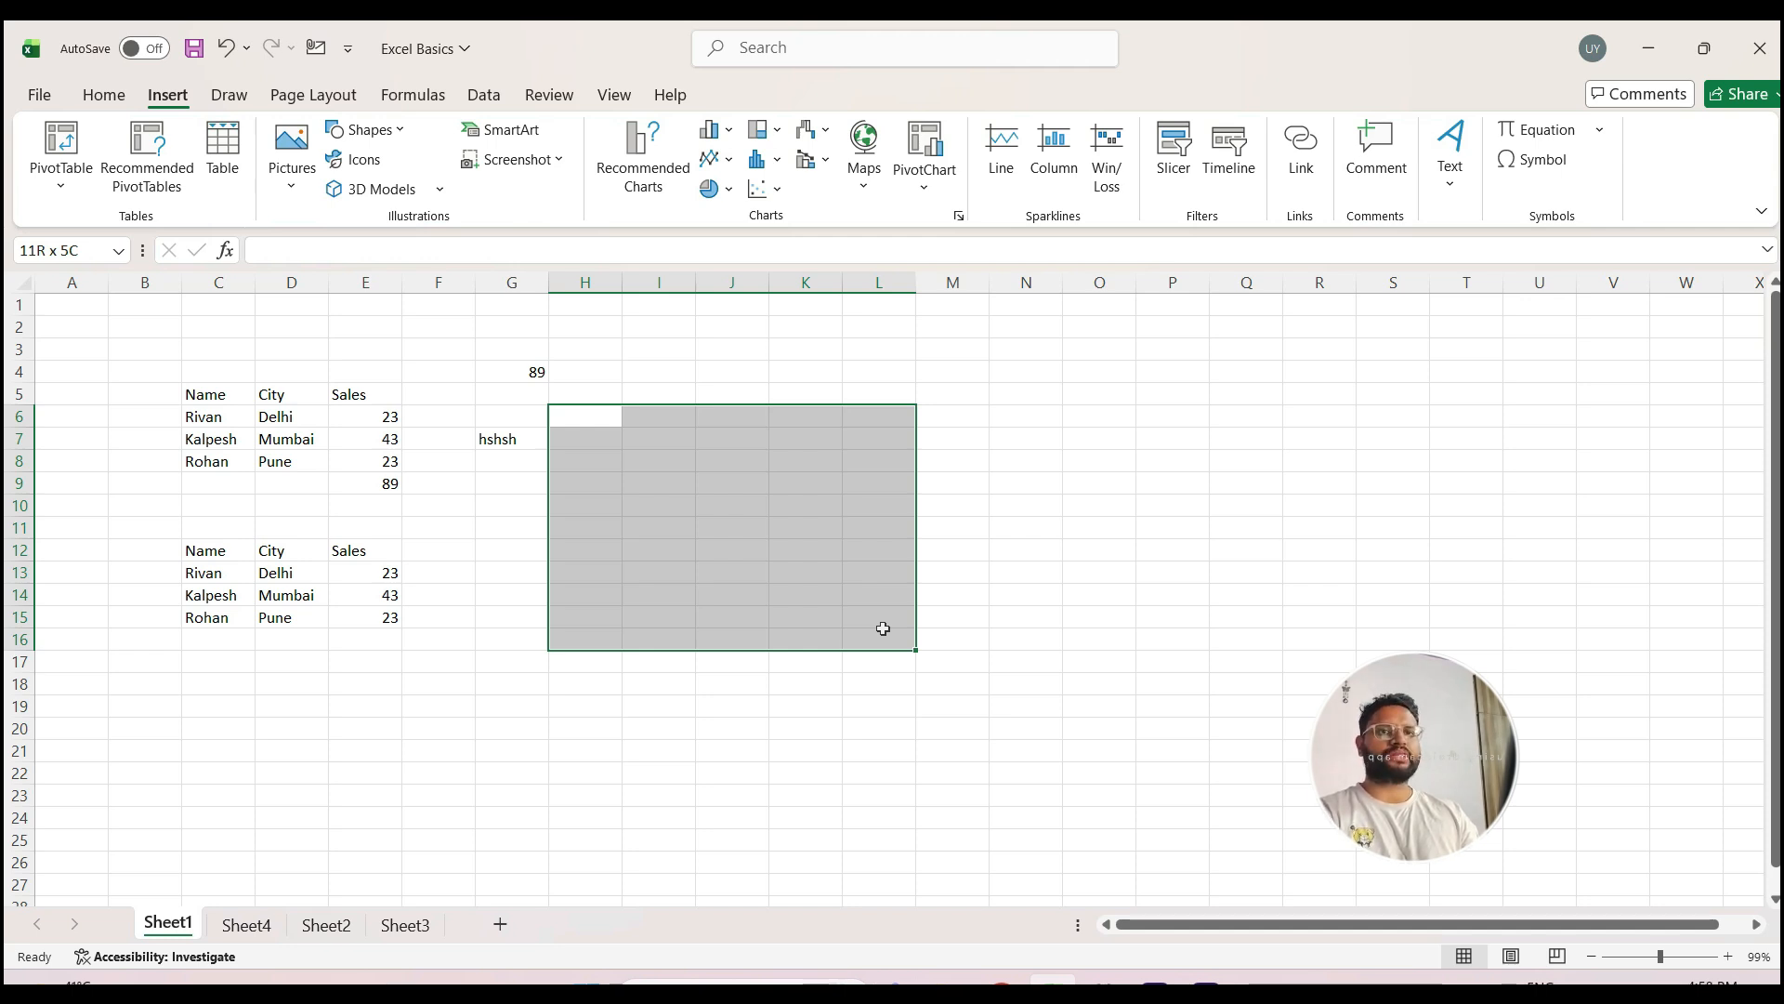
drag(883, 629, 894, 627)
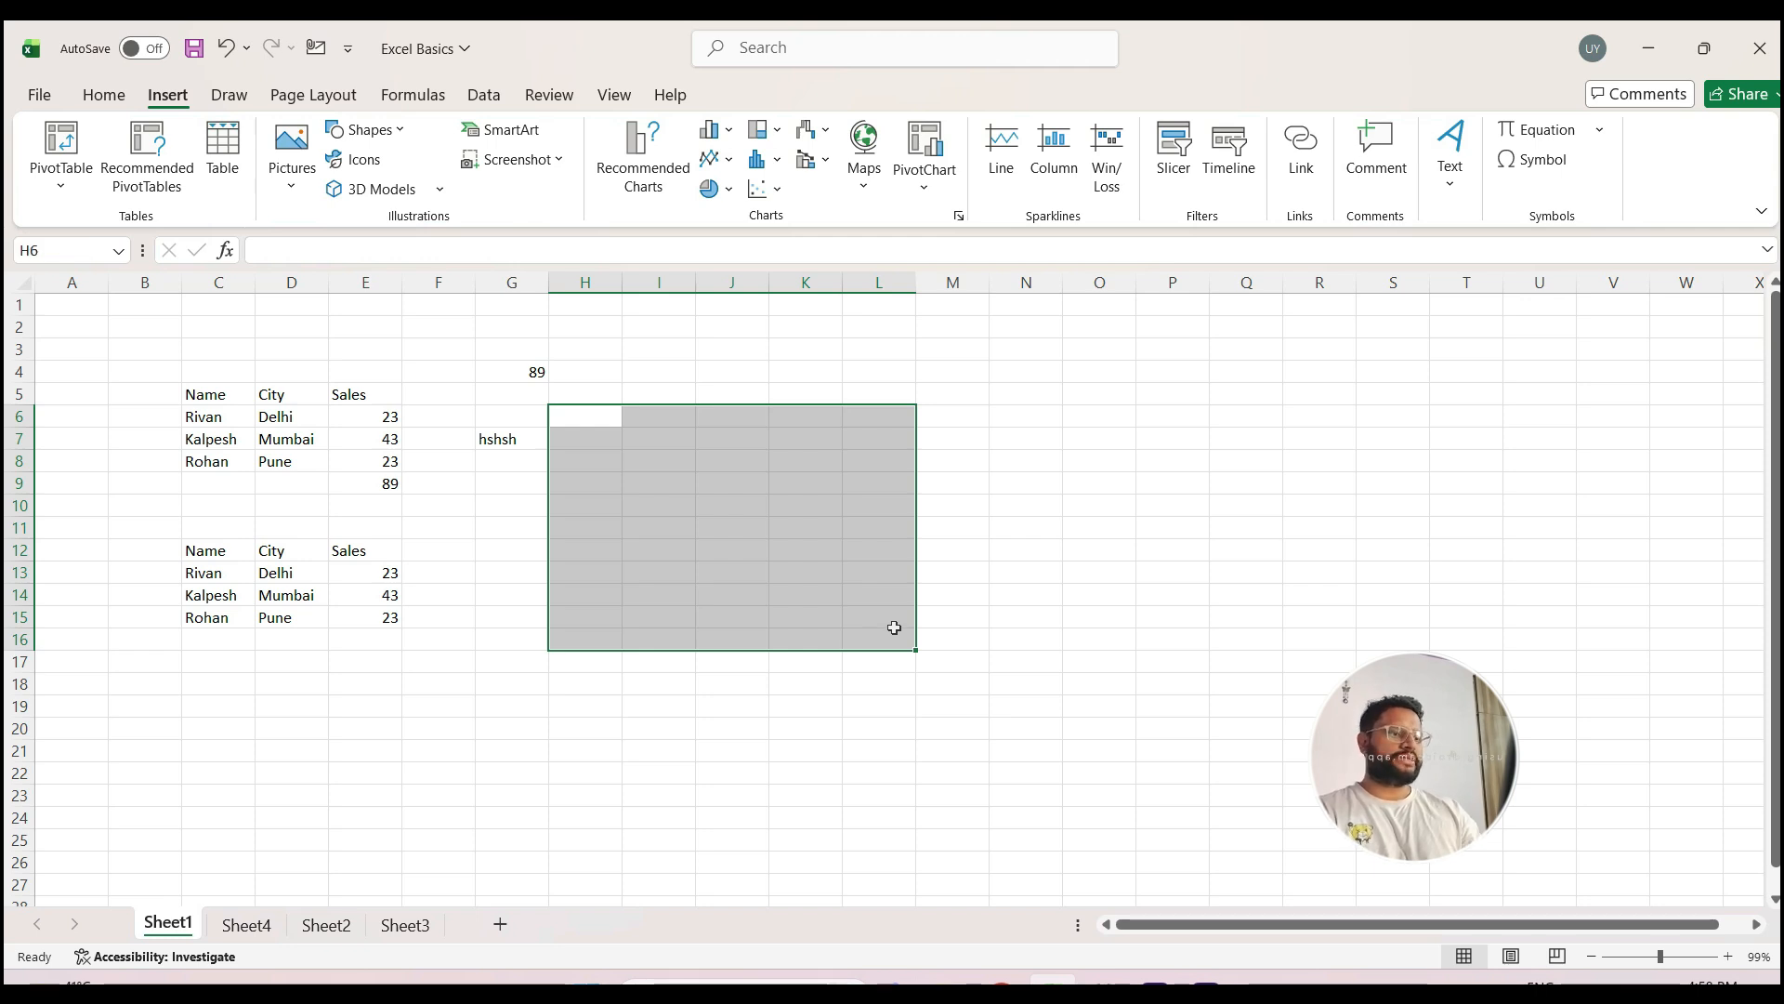
key(Return)
key(Return)
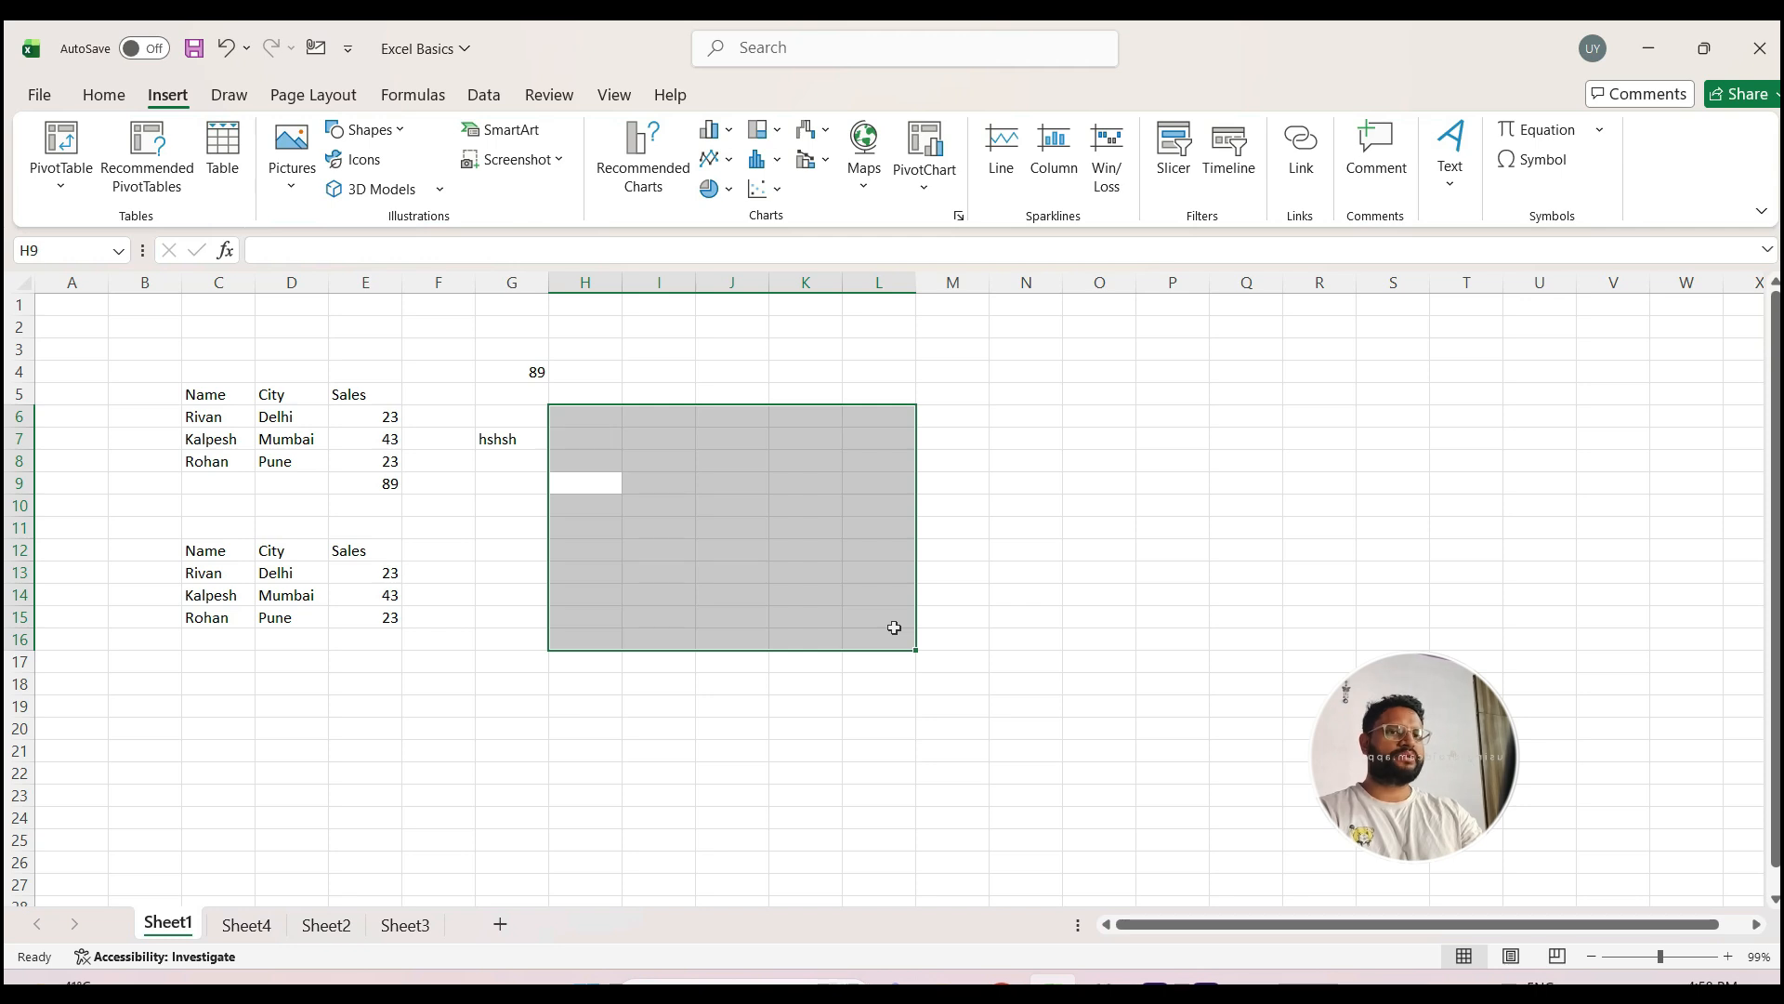
key(Return)
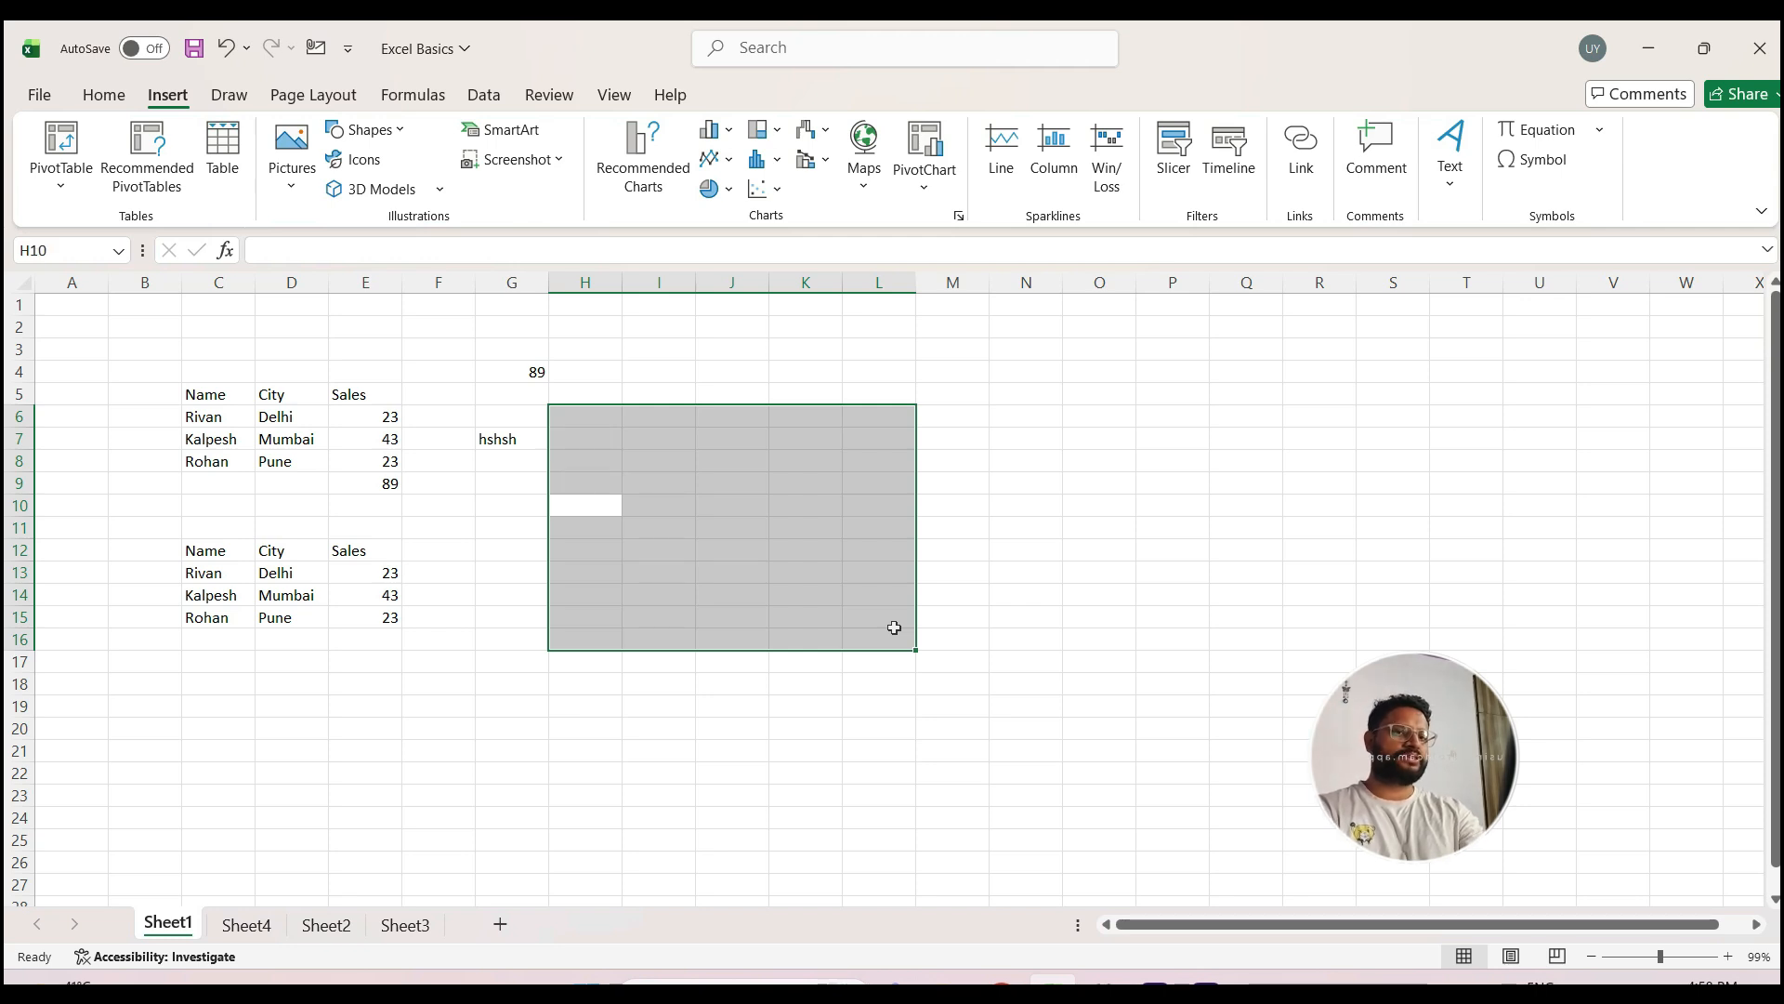
Step: Enter the sample text hshshsh in cell H10 and move up to cell H7
text(hshshsh)
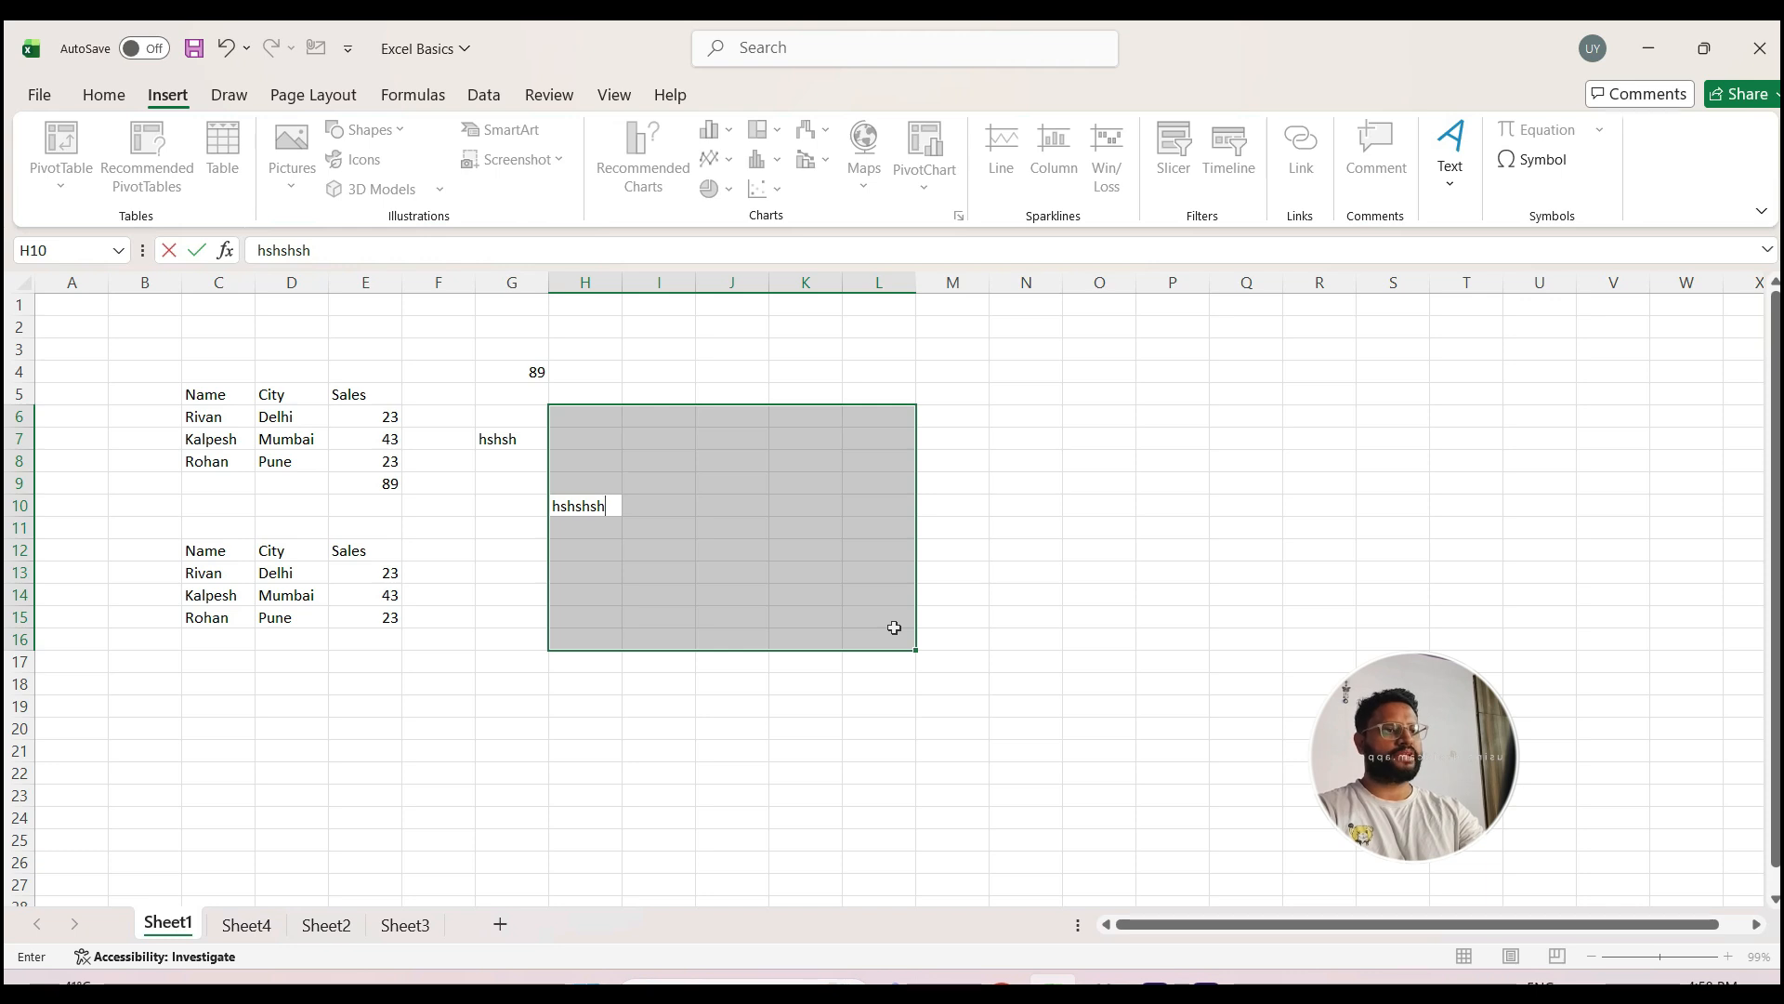
key(Up)
key(Up)
key(Up)
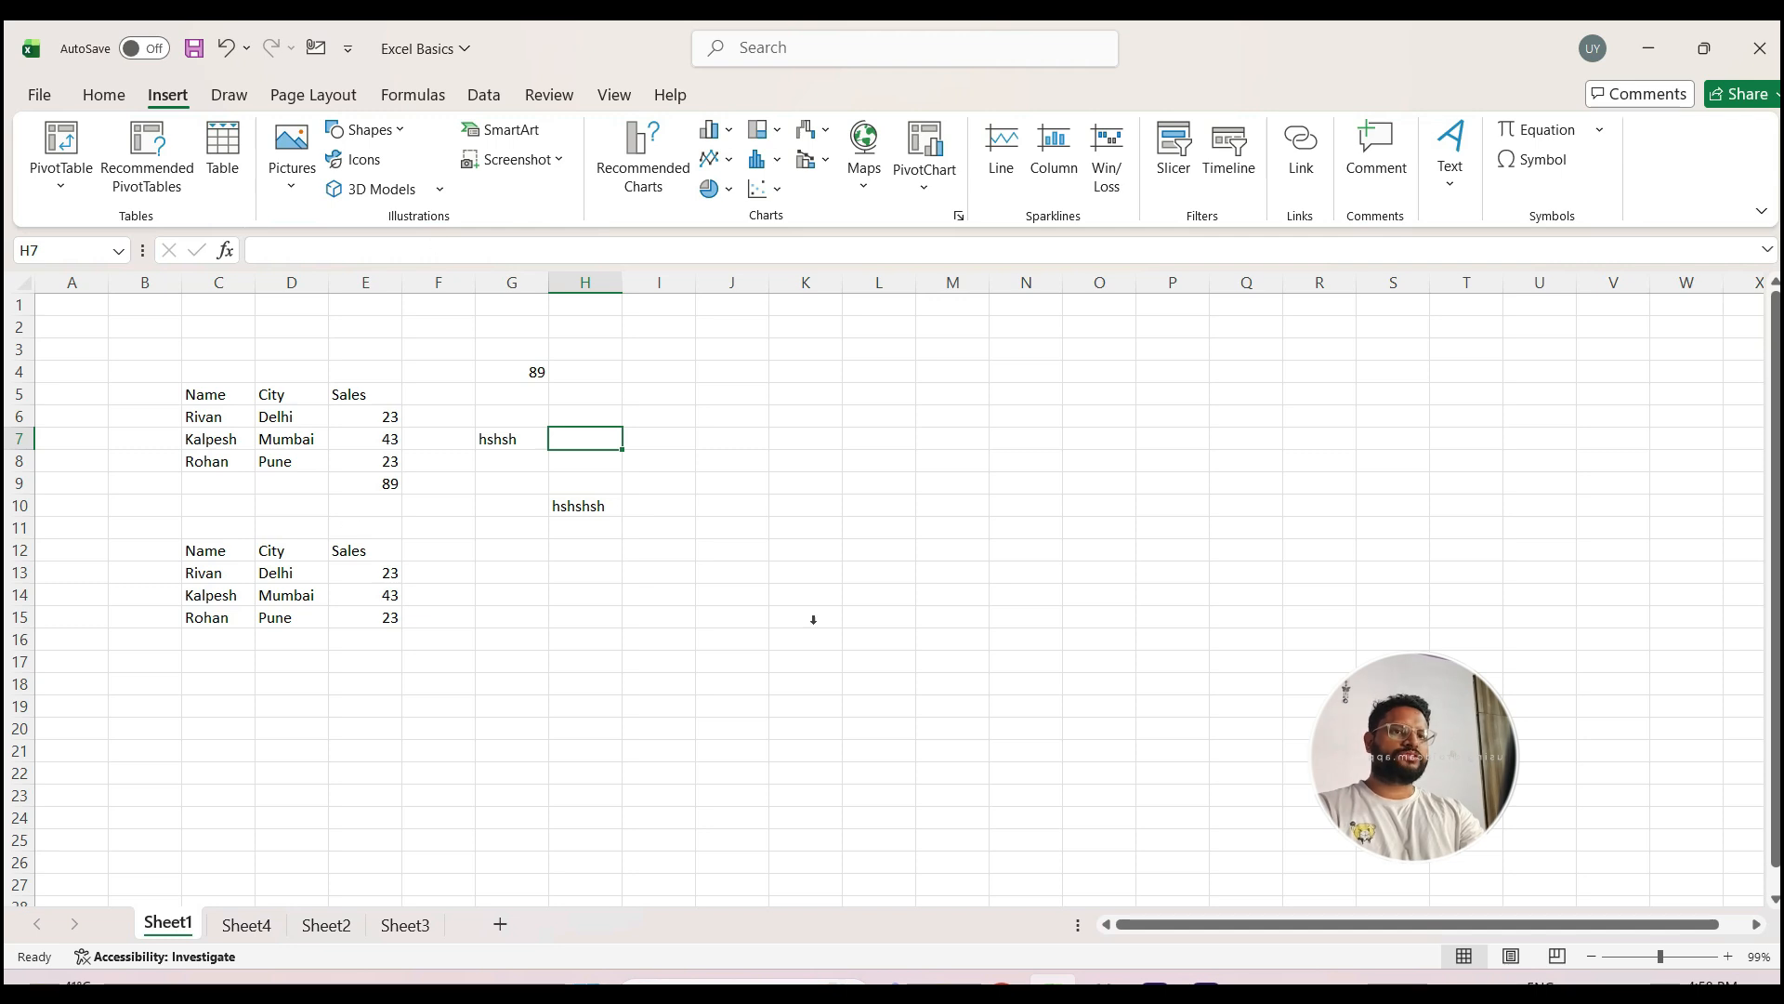
Step: Save the workbook as Excel Basics in the 9.TP Vedeos folder in Excel Workbook format, replacing the existing file
click(39, 97)
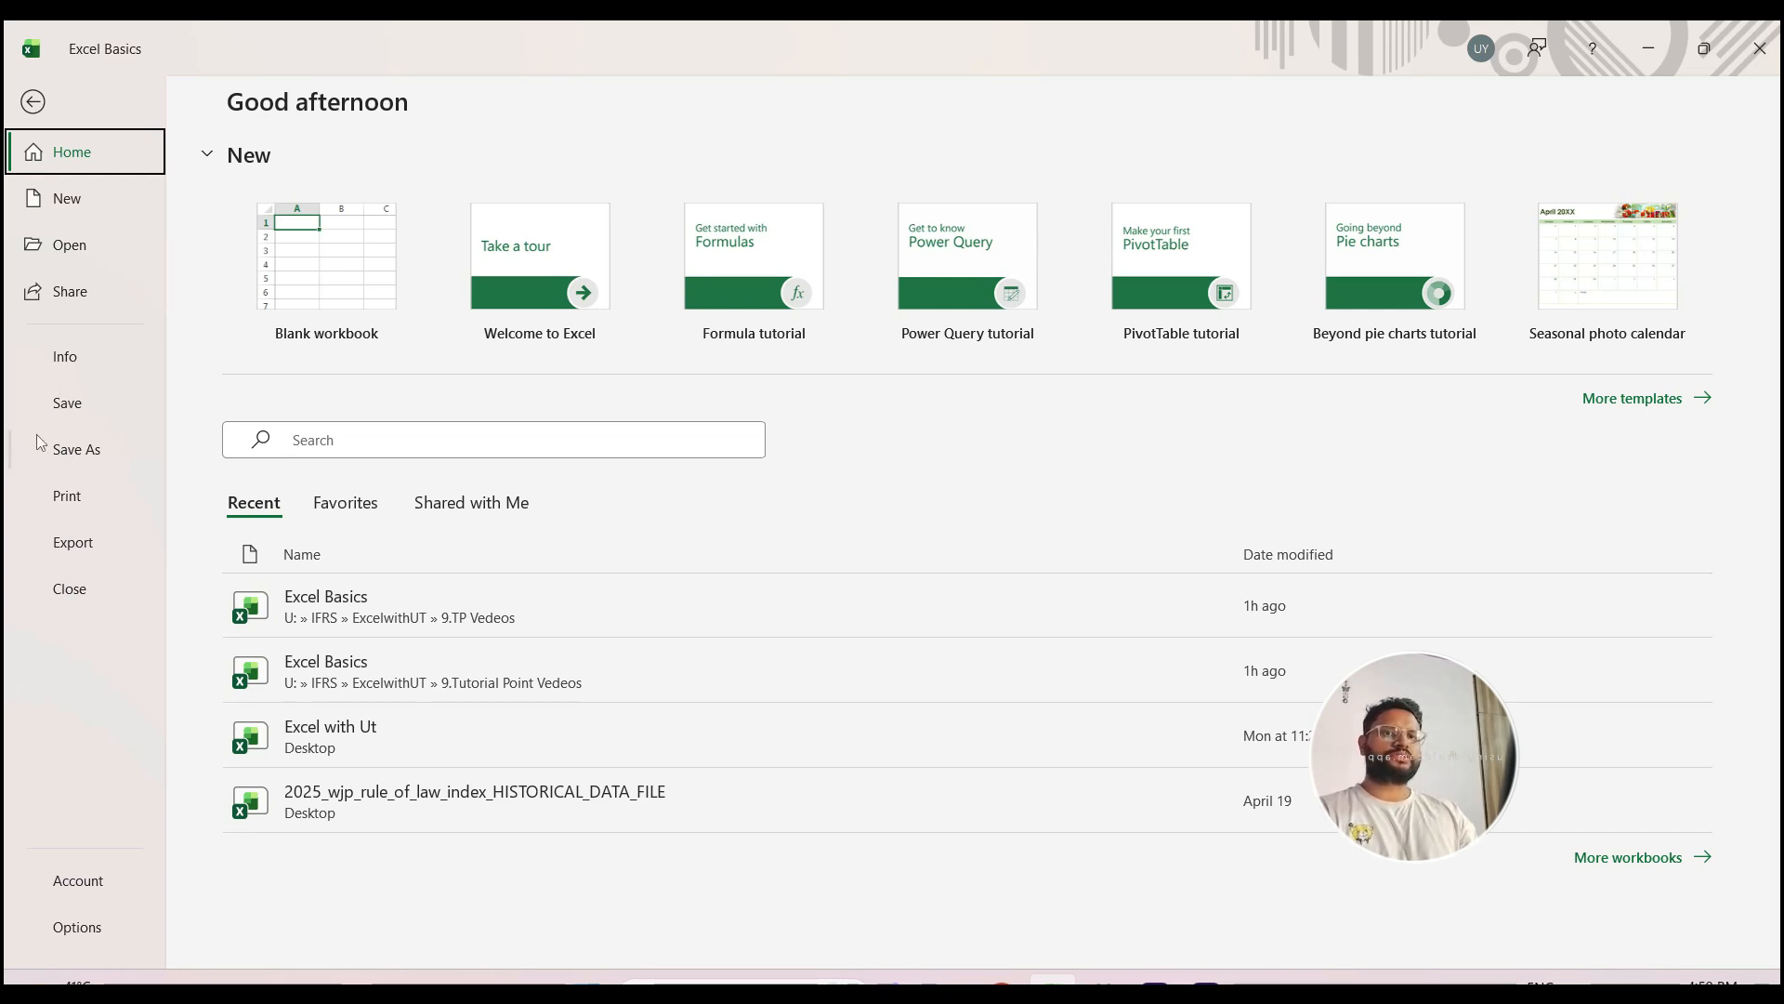
click(78, 450)
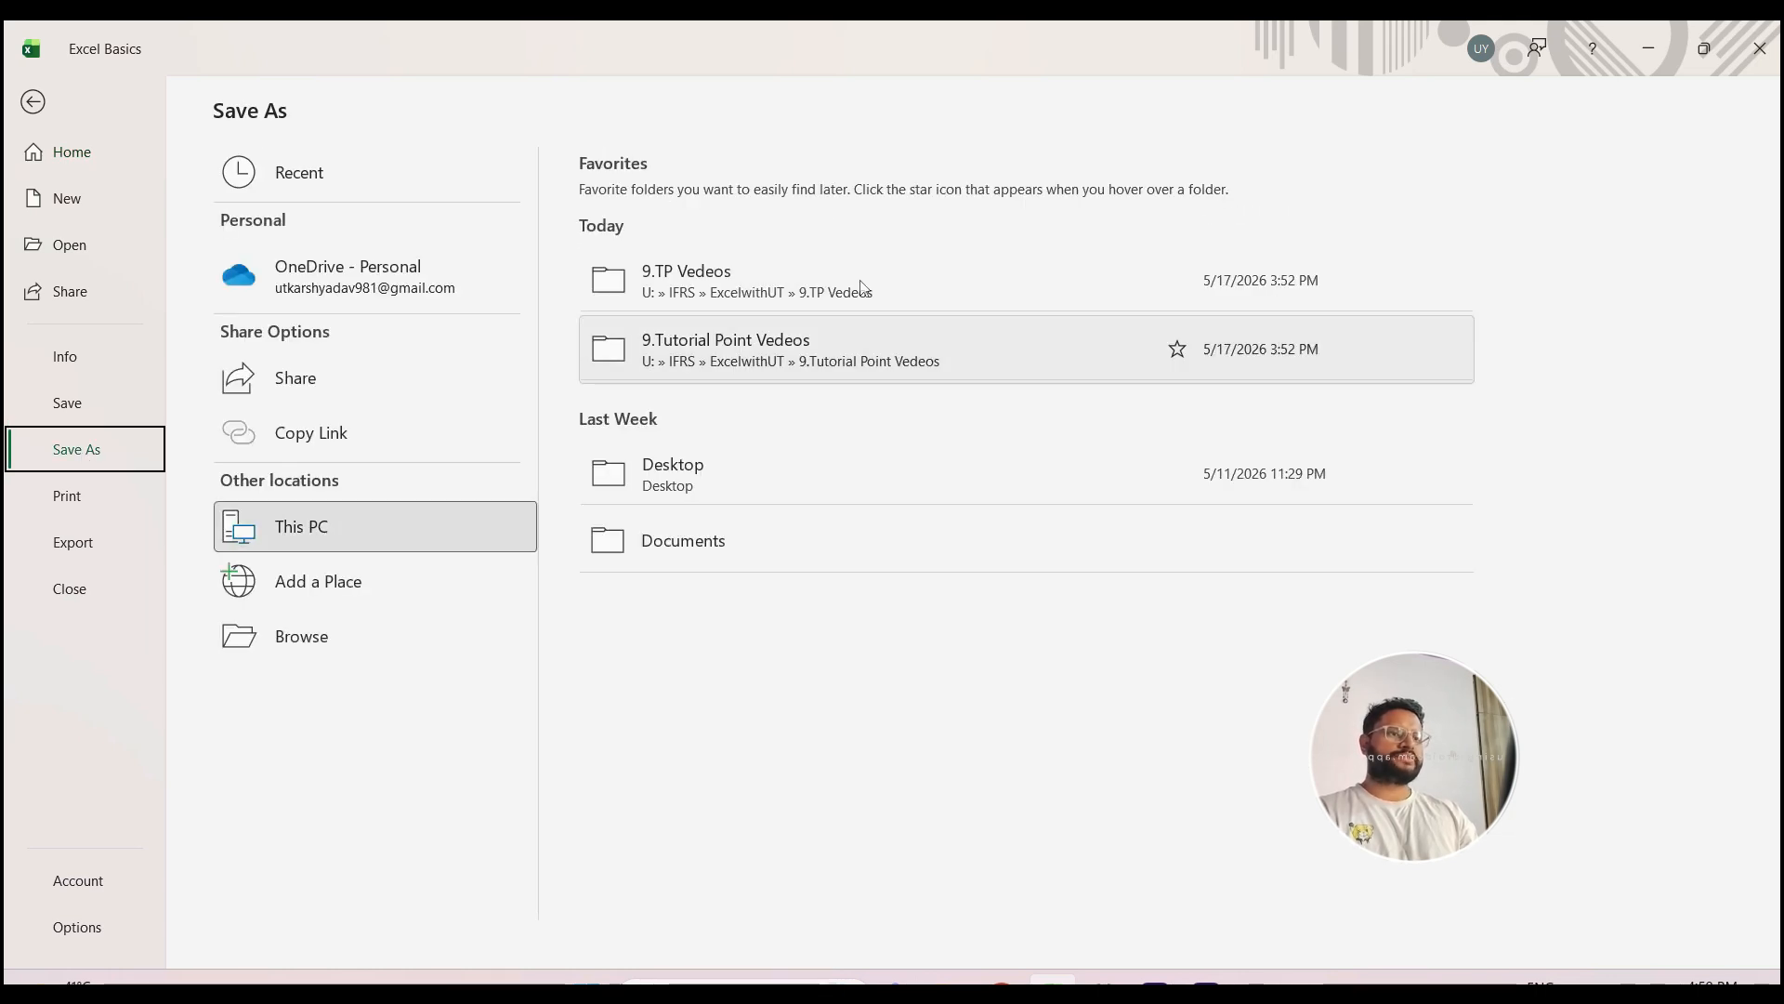
click(714, 275)
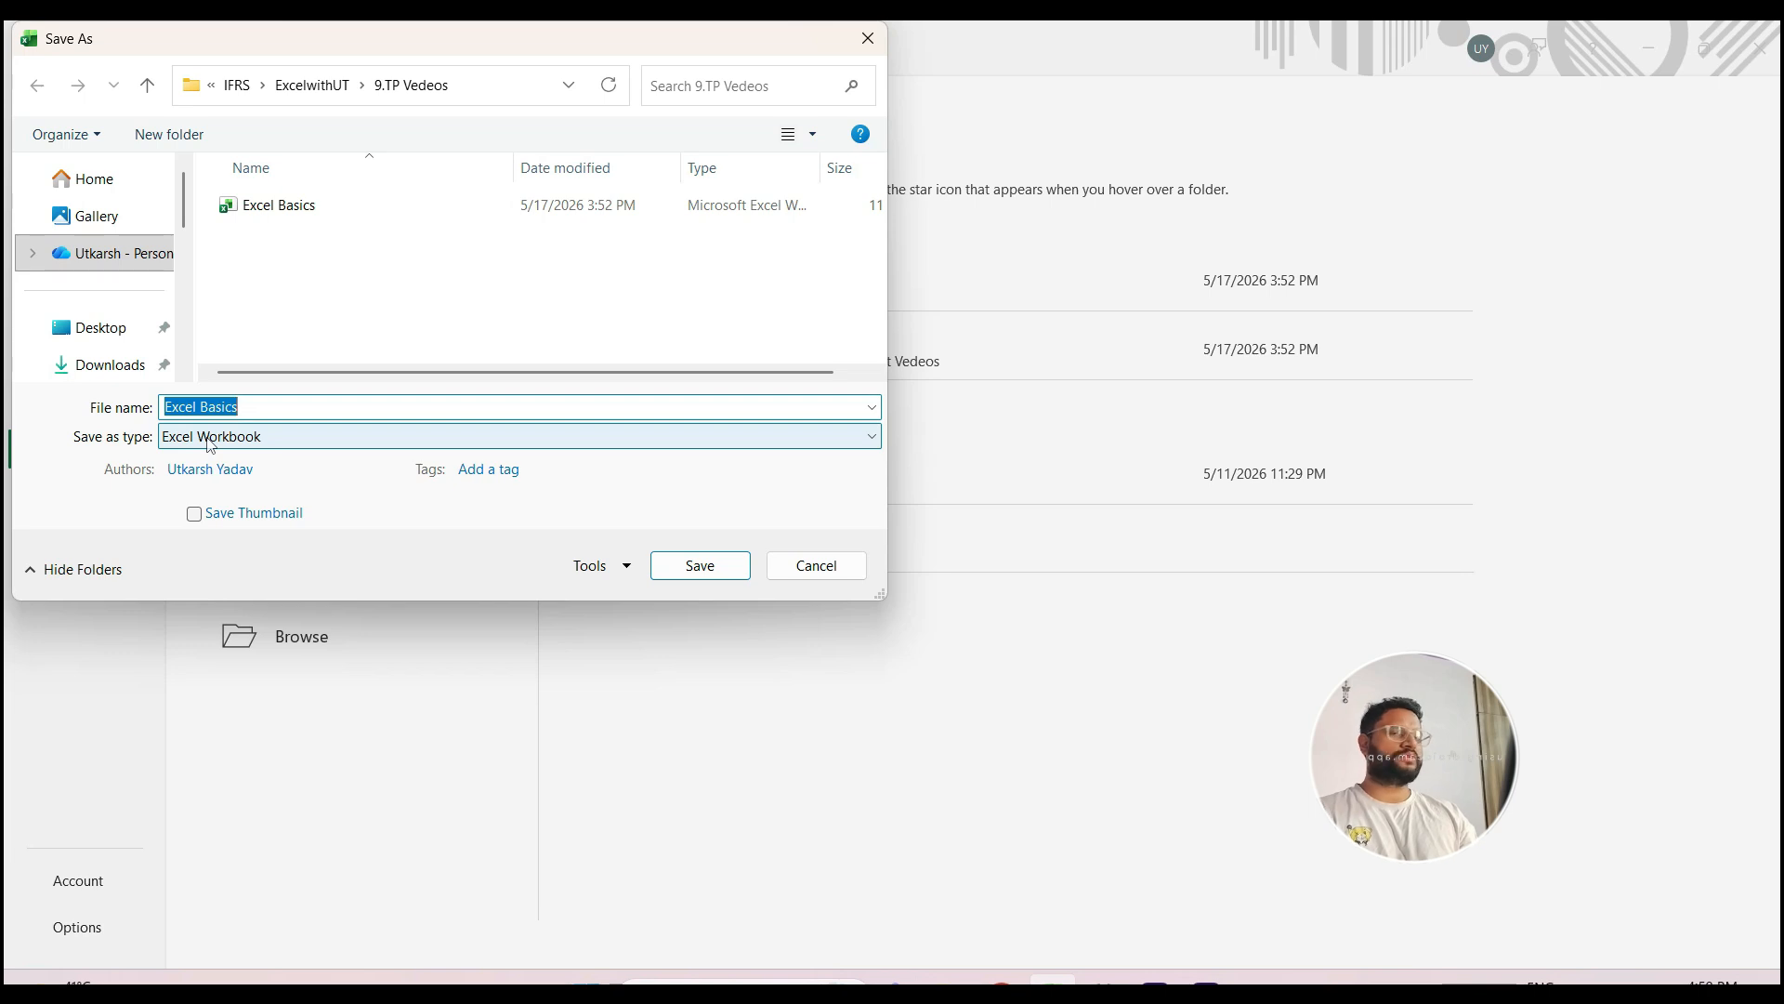
click(257, 437)
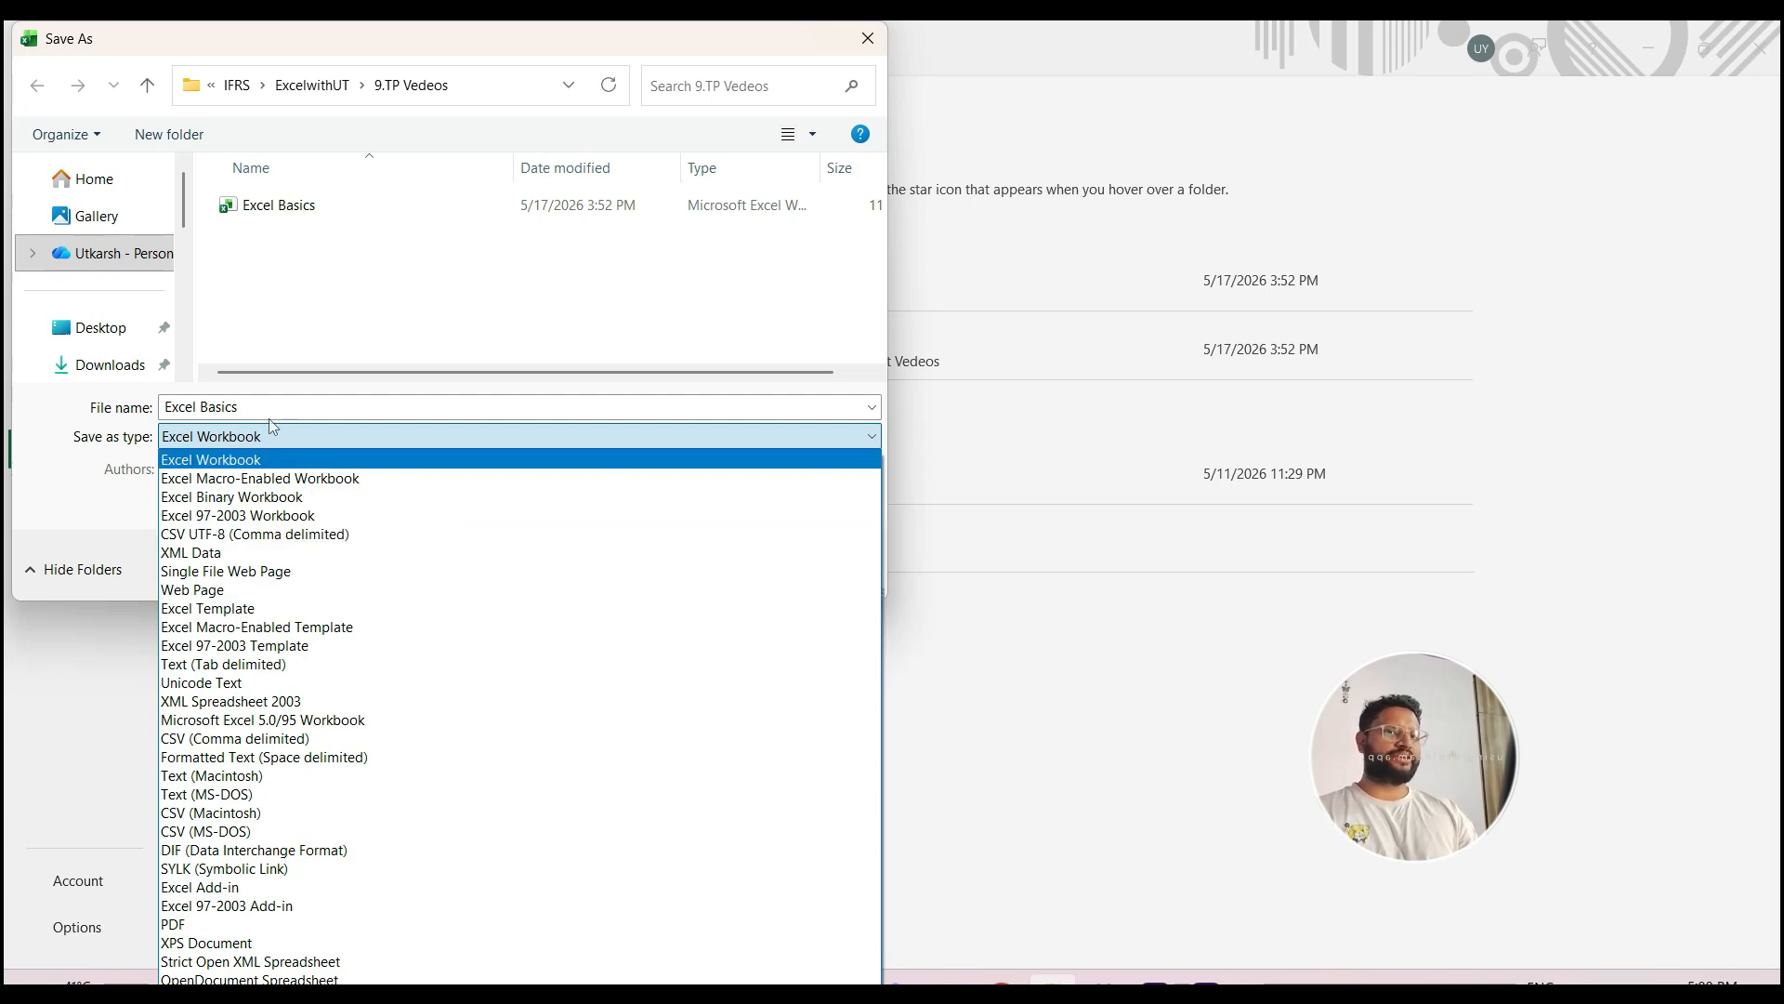
click(251, 438)
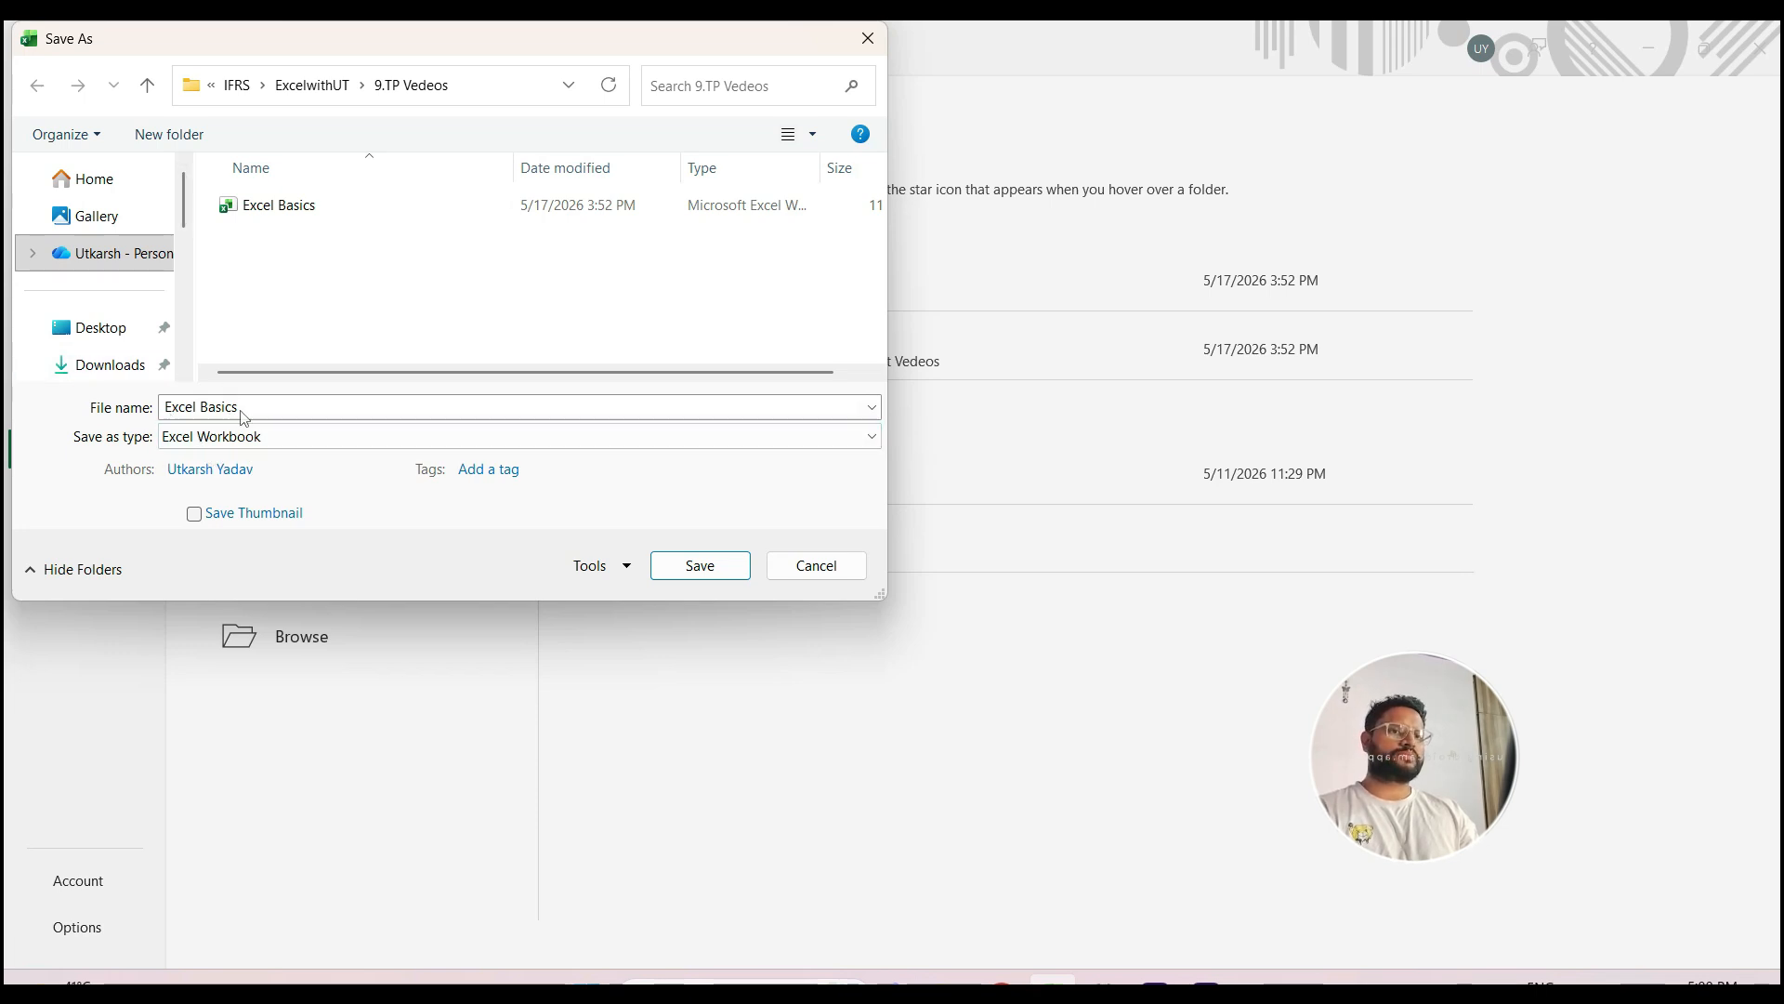
click(695, 574)
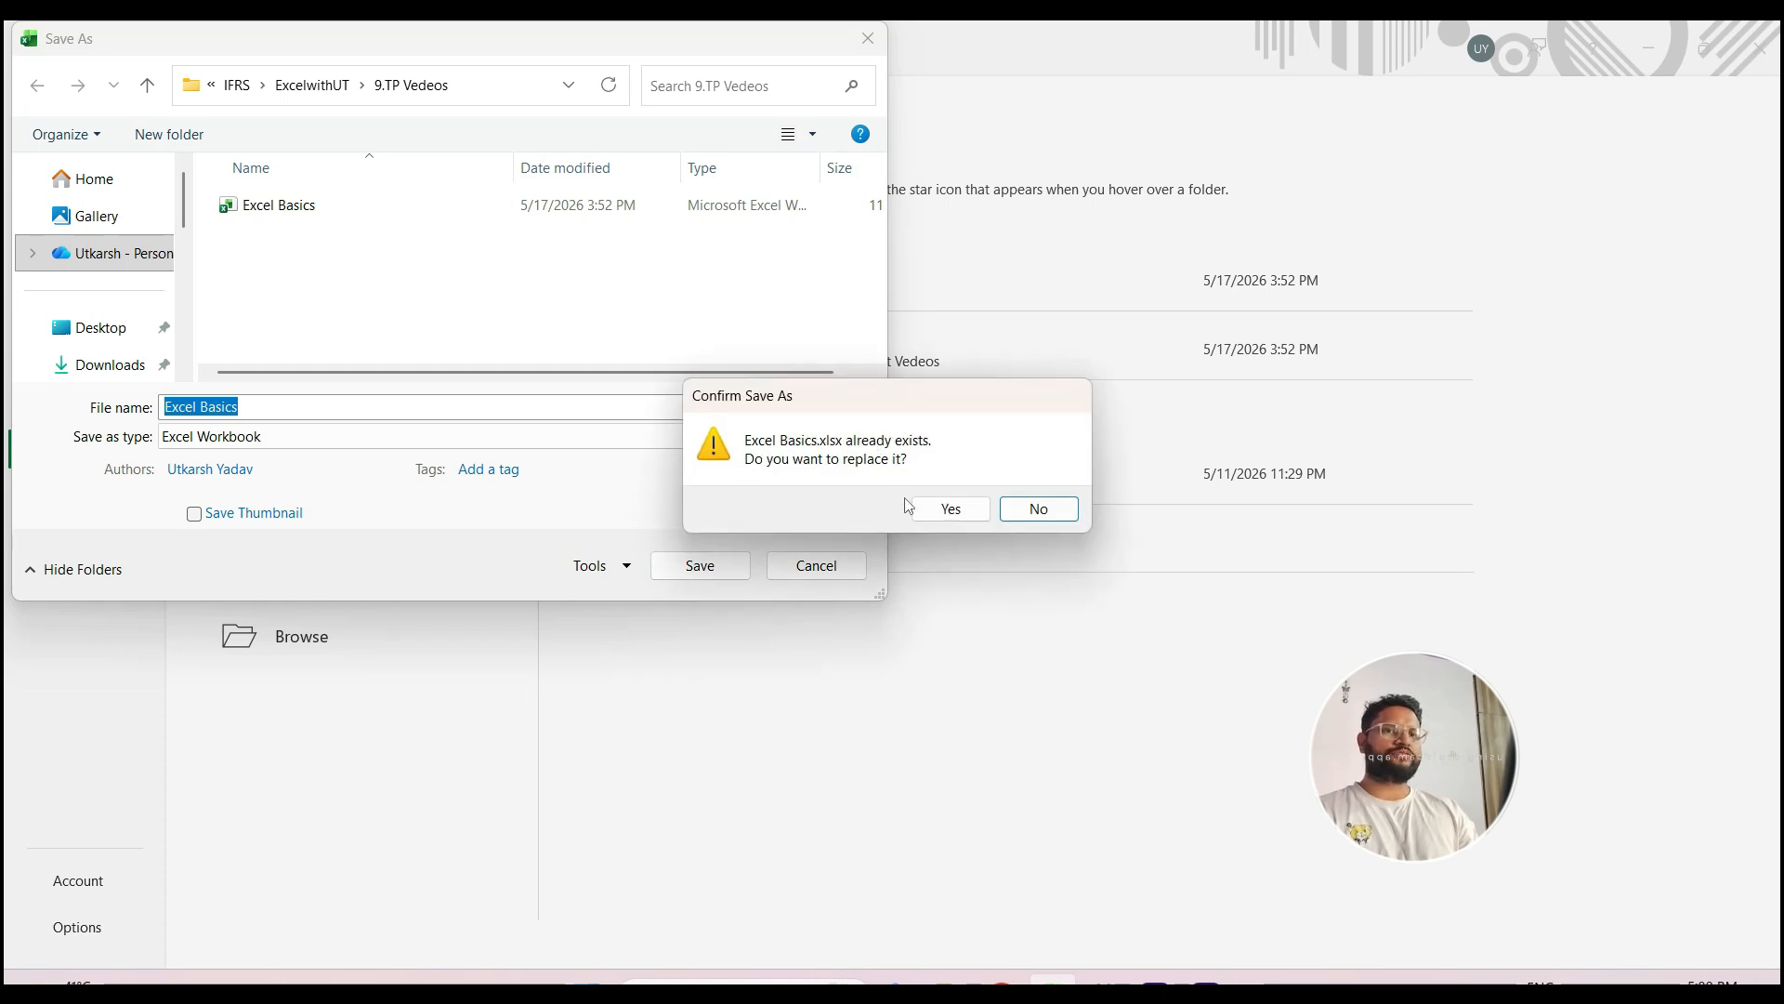
click(944, 512)
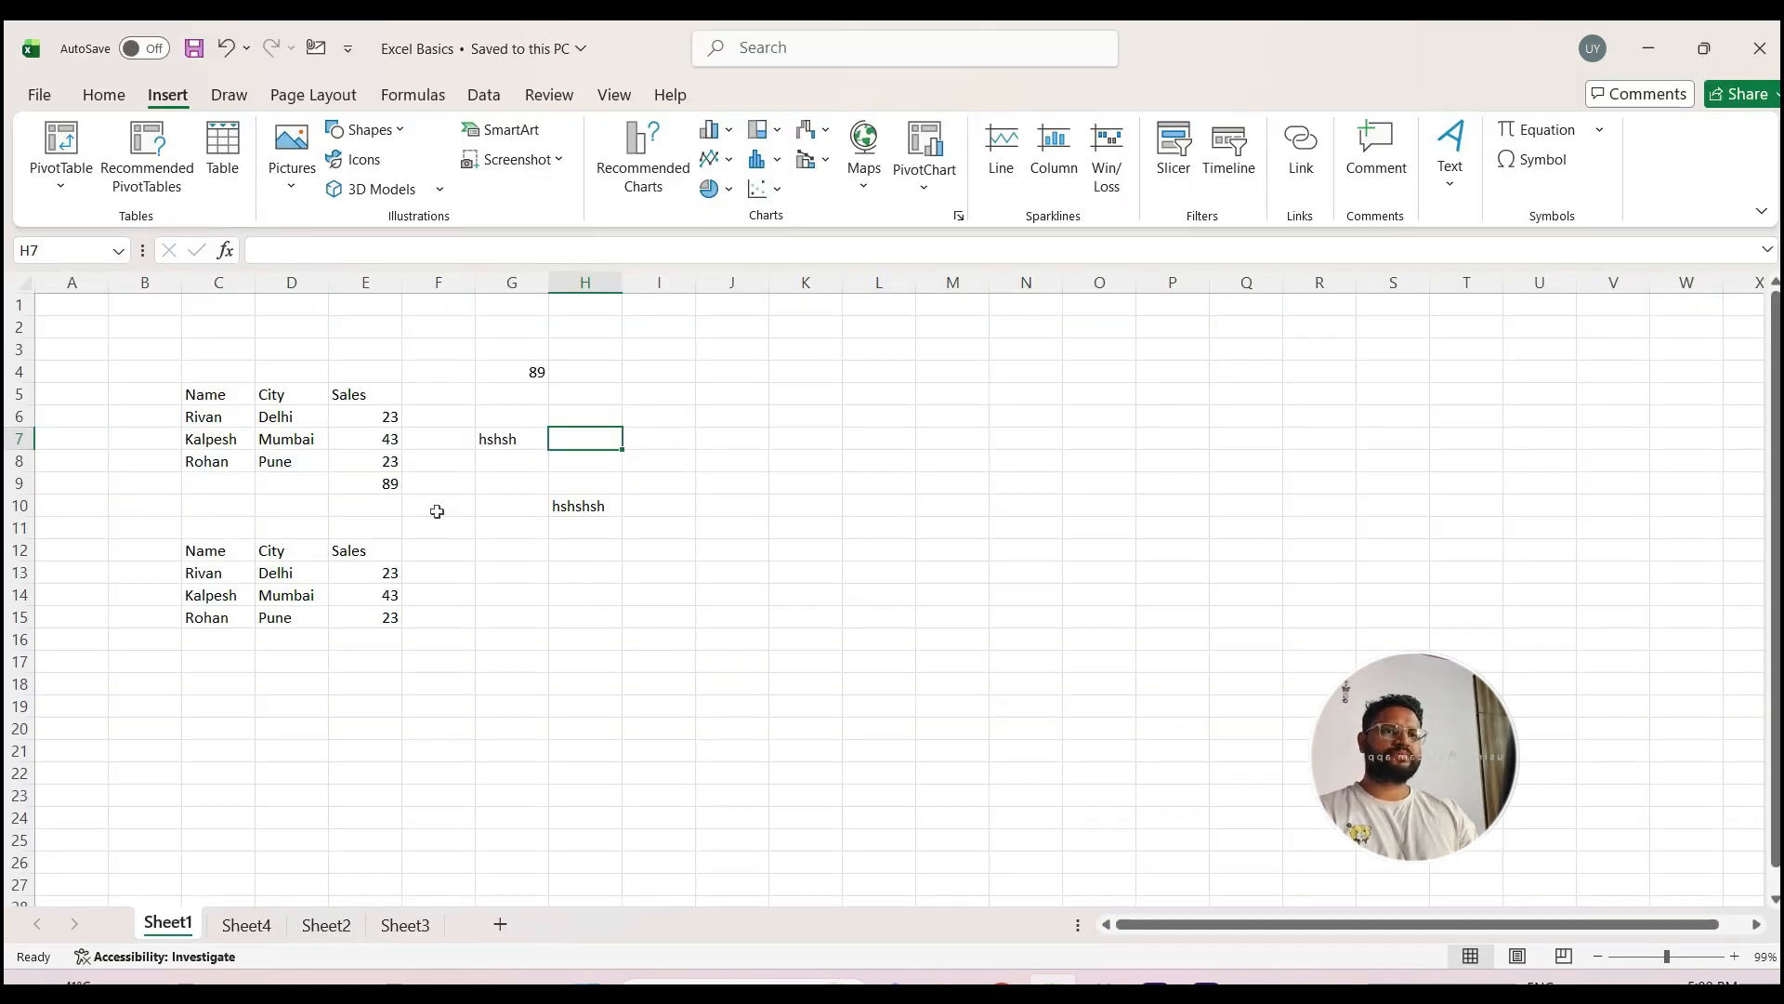
Step: Edit cell G7 in place to replace its text with Mumbai, and keep G7 selected
click(490, 445)
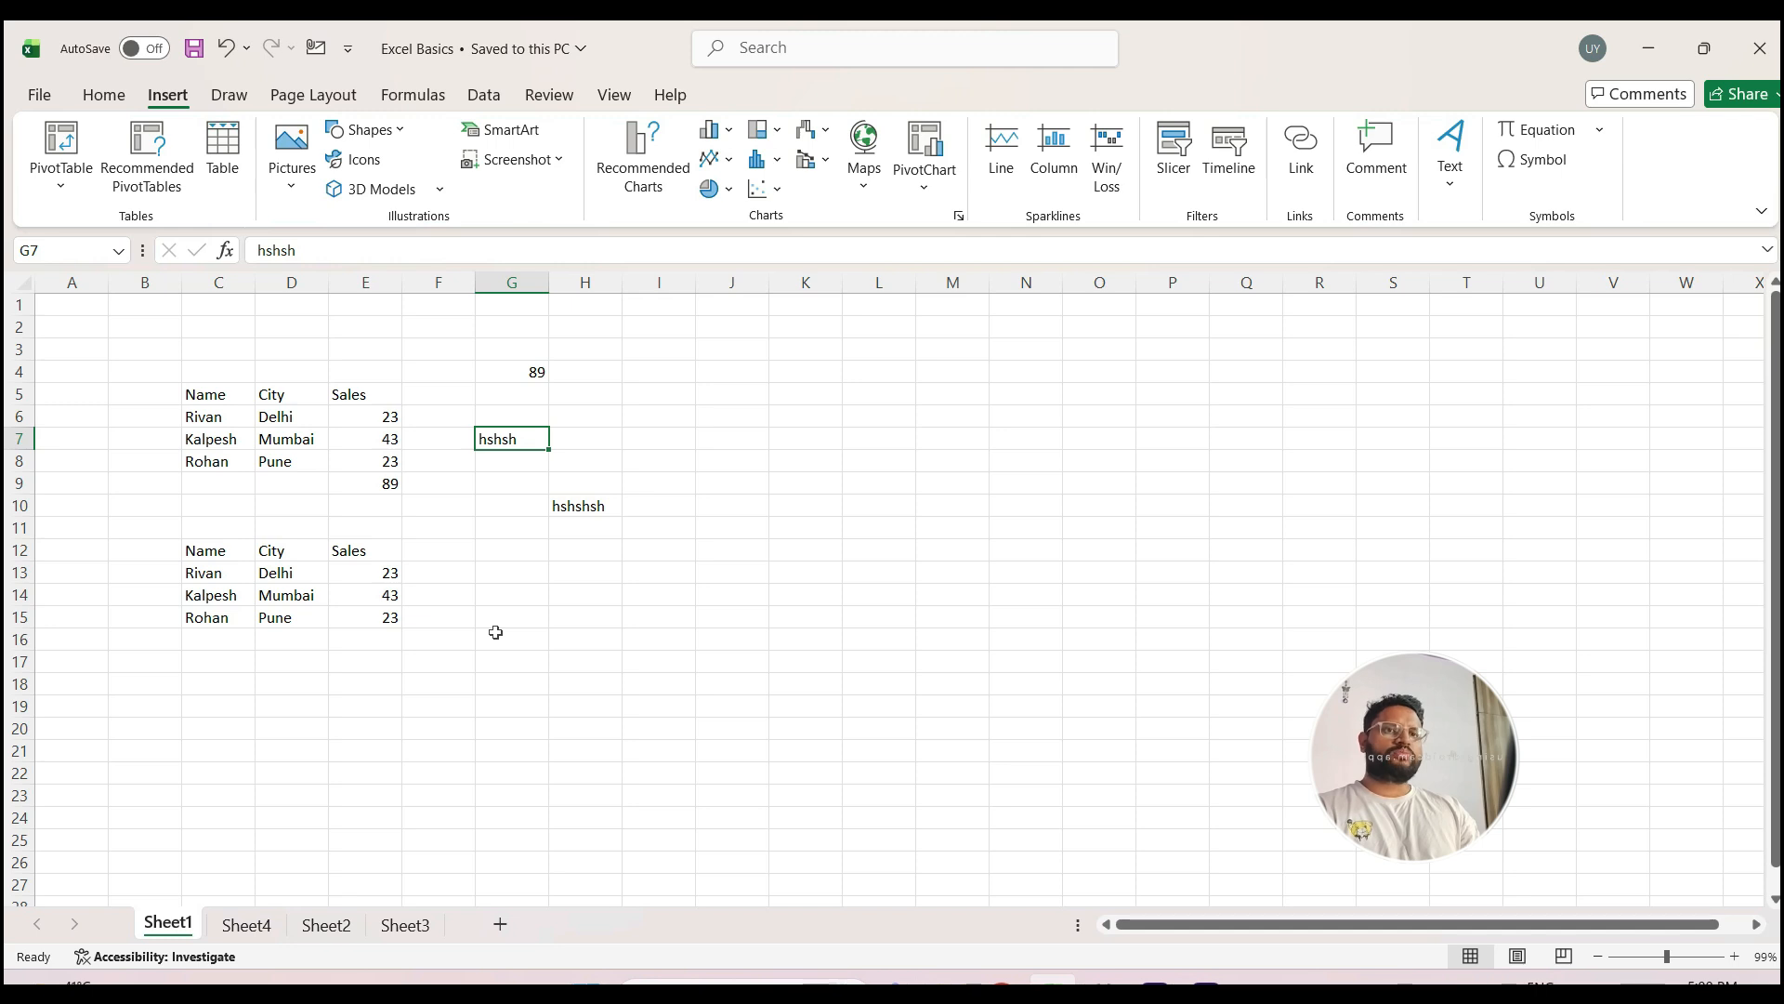
key(F2)
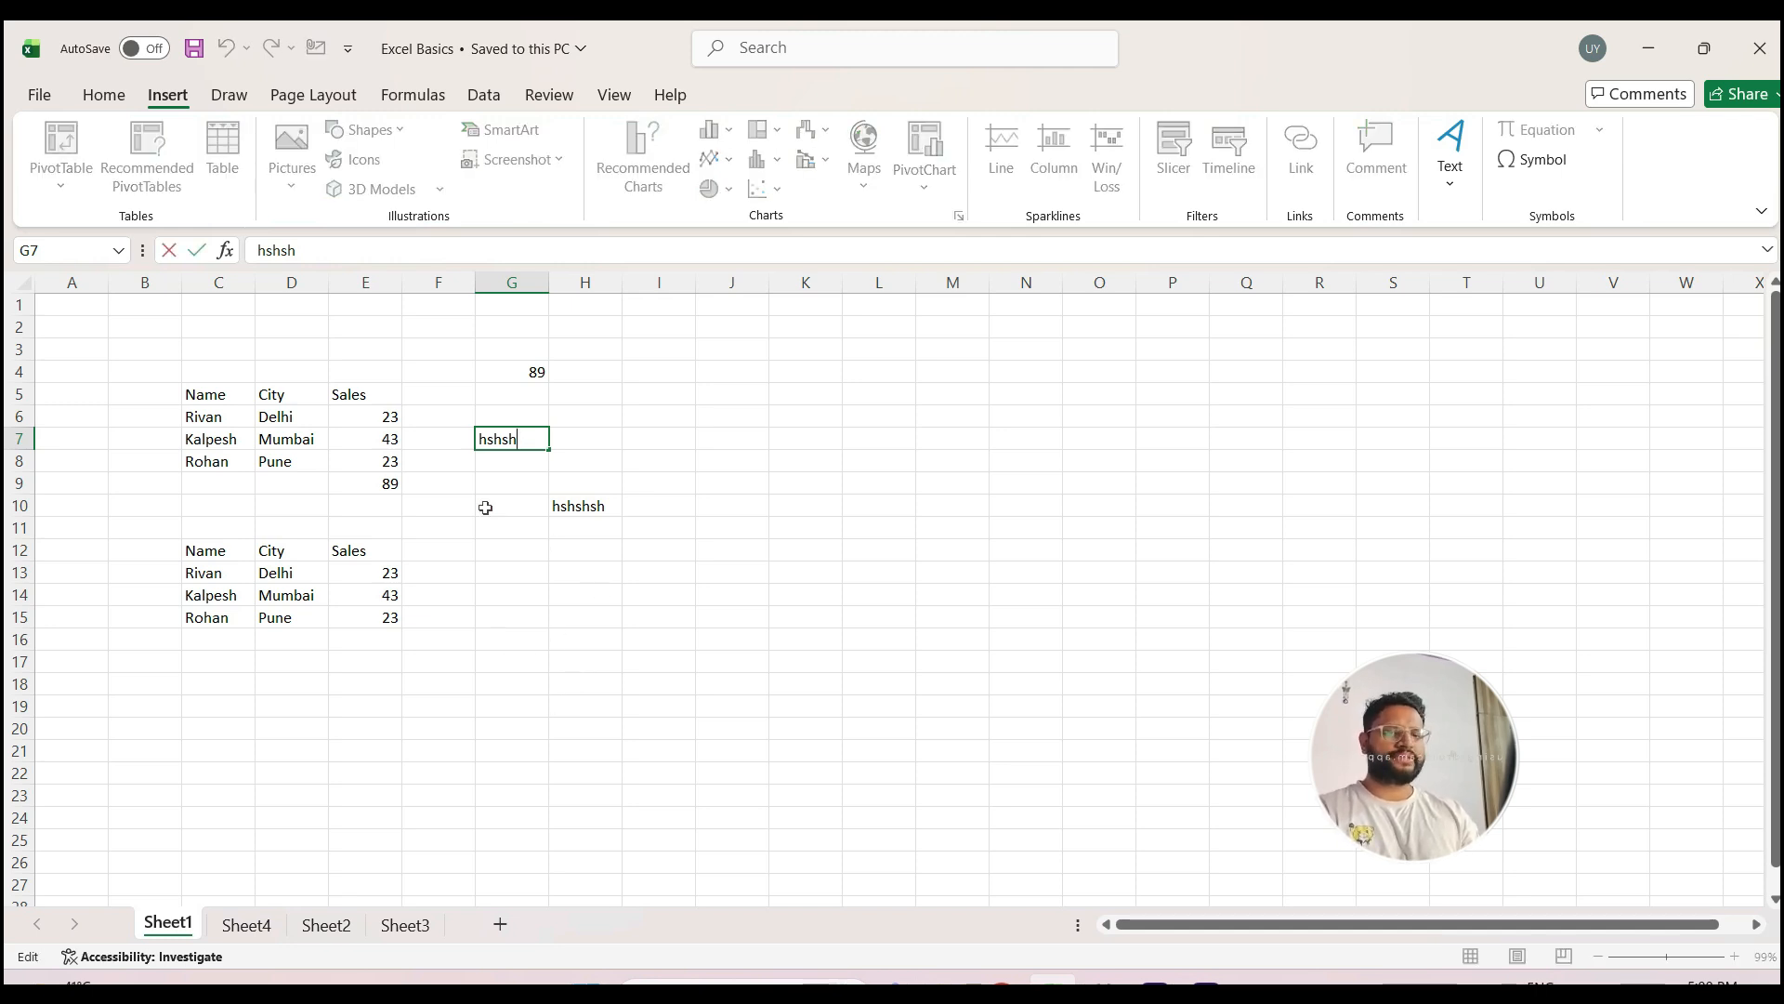
key(BackSpace)
key(BackSpace)
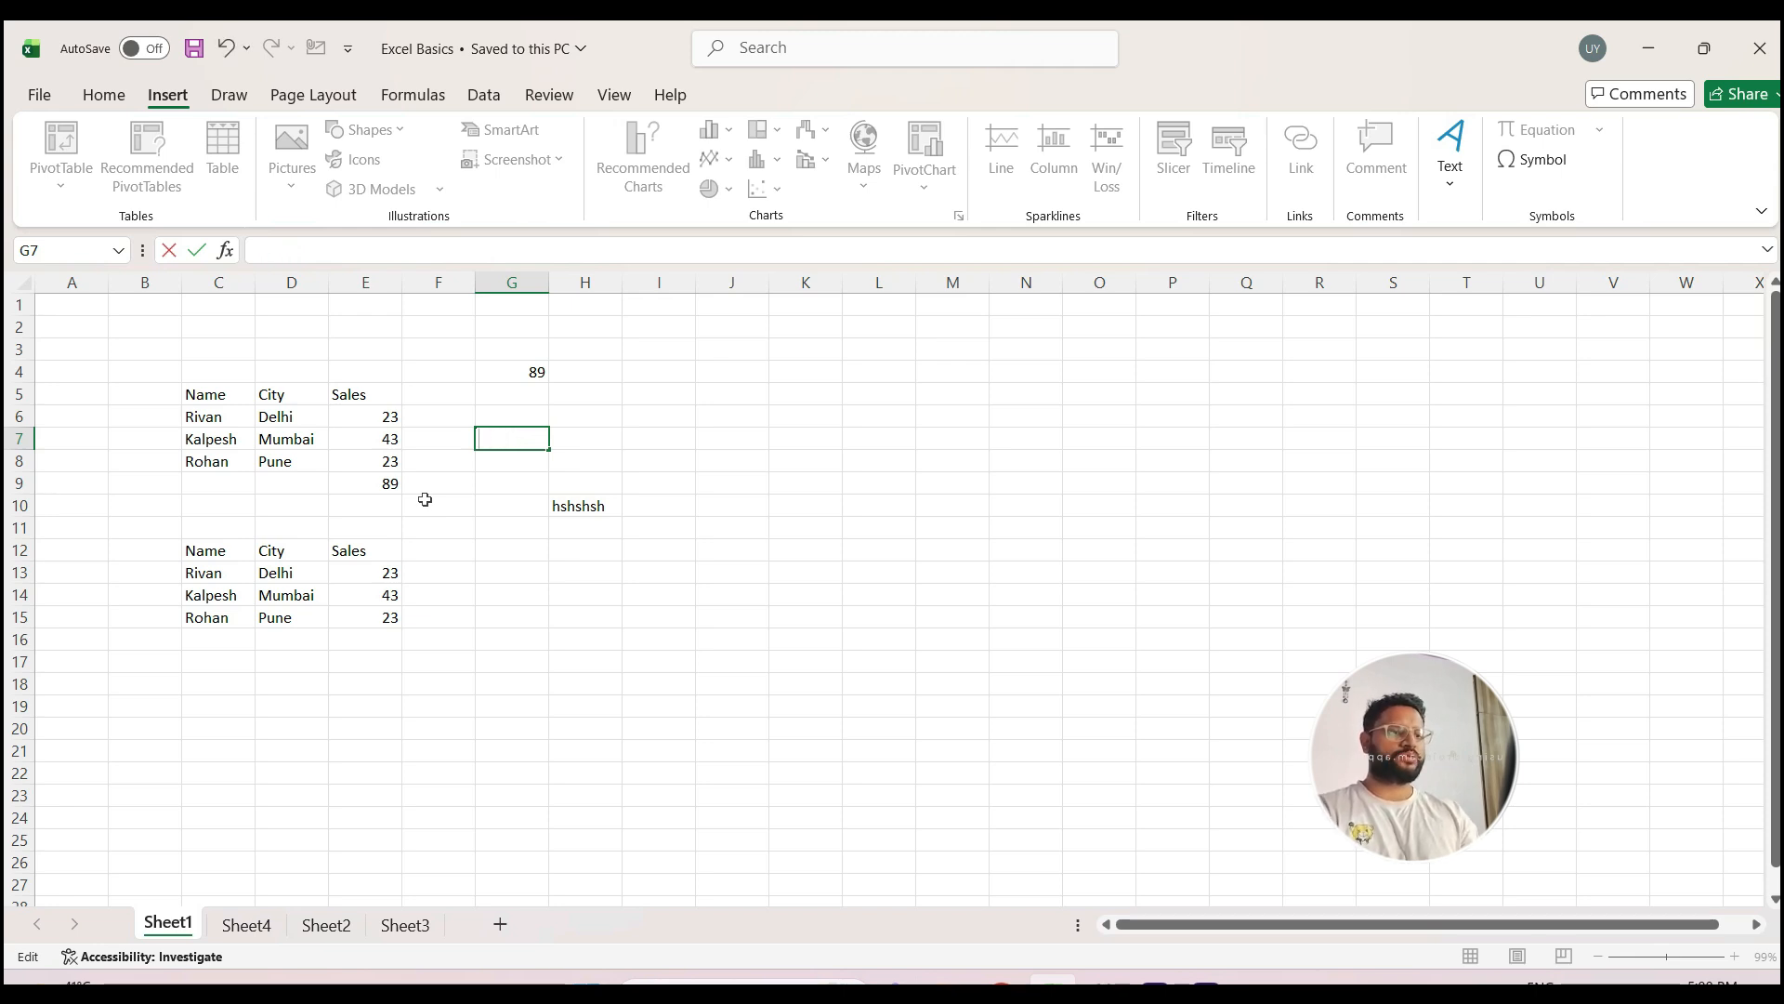
text(Mumbai)
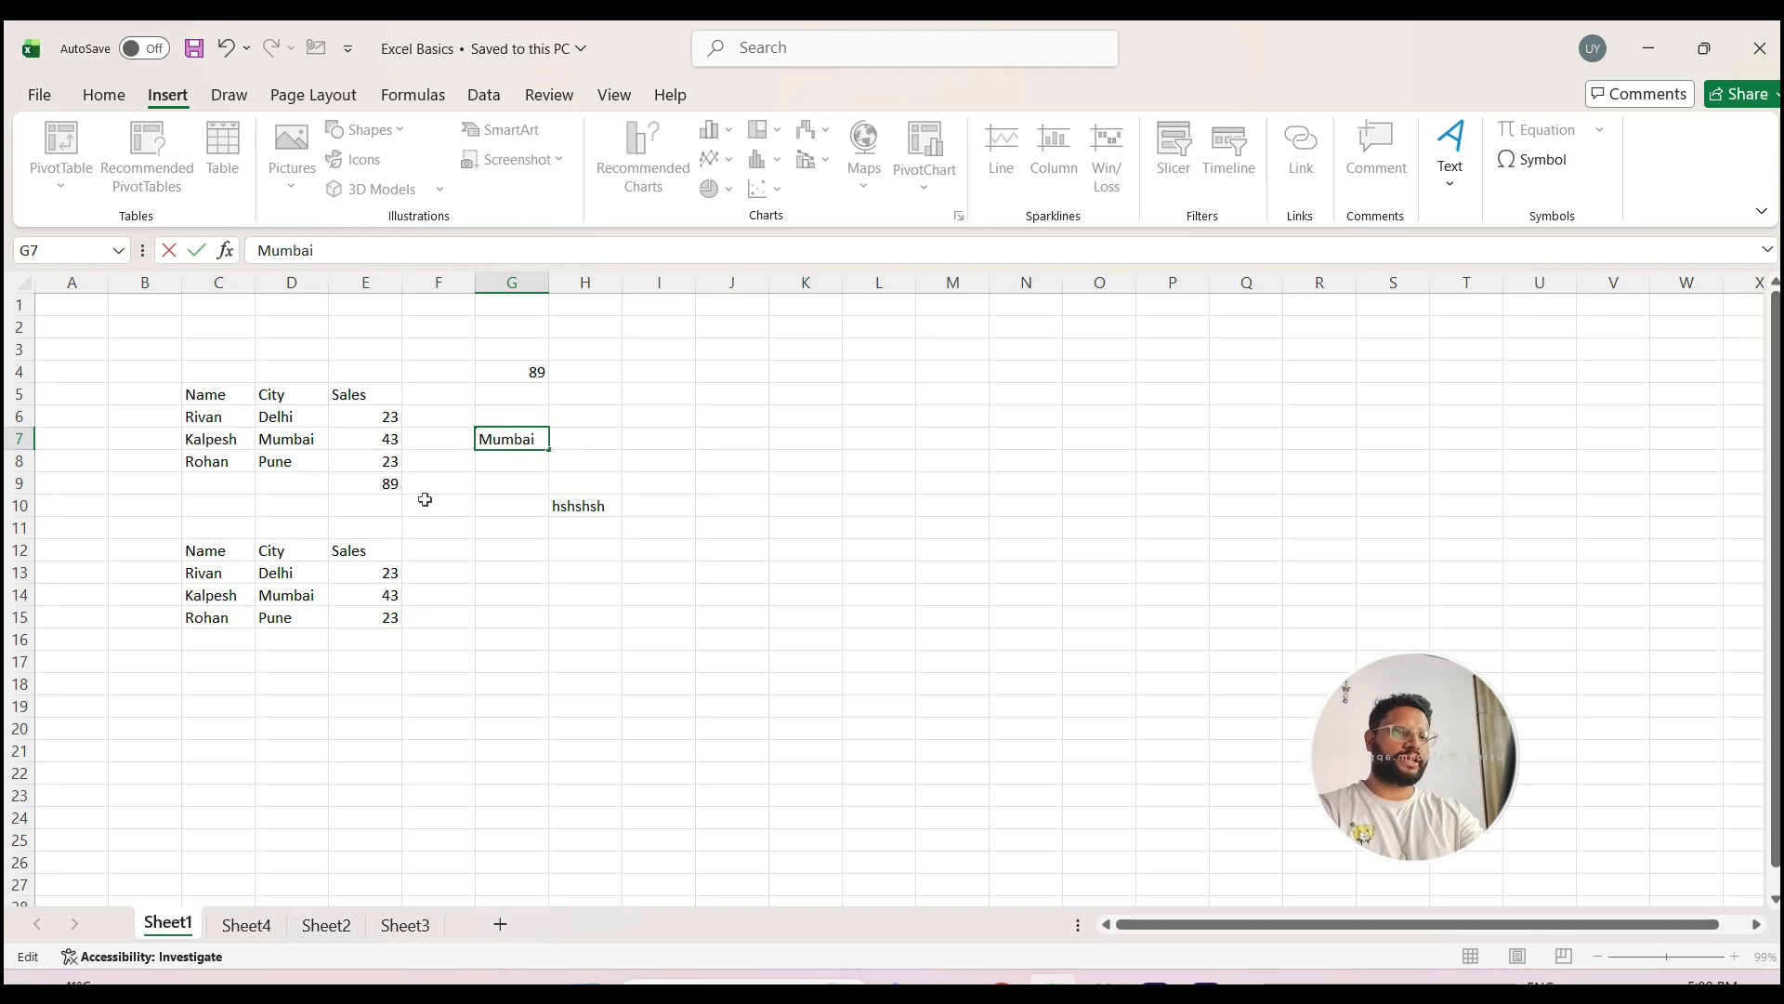
key(Return)
key(Up)
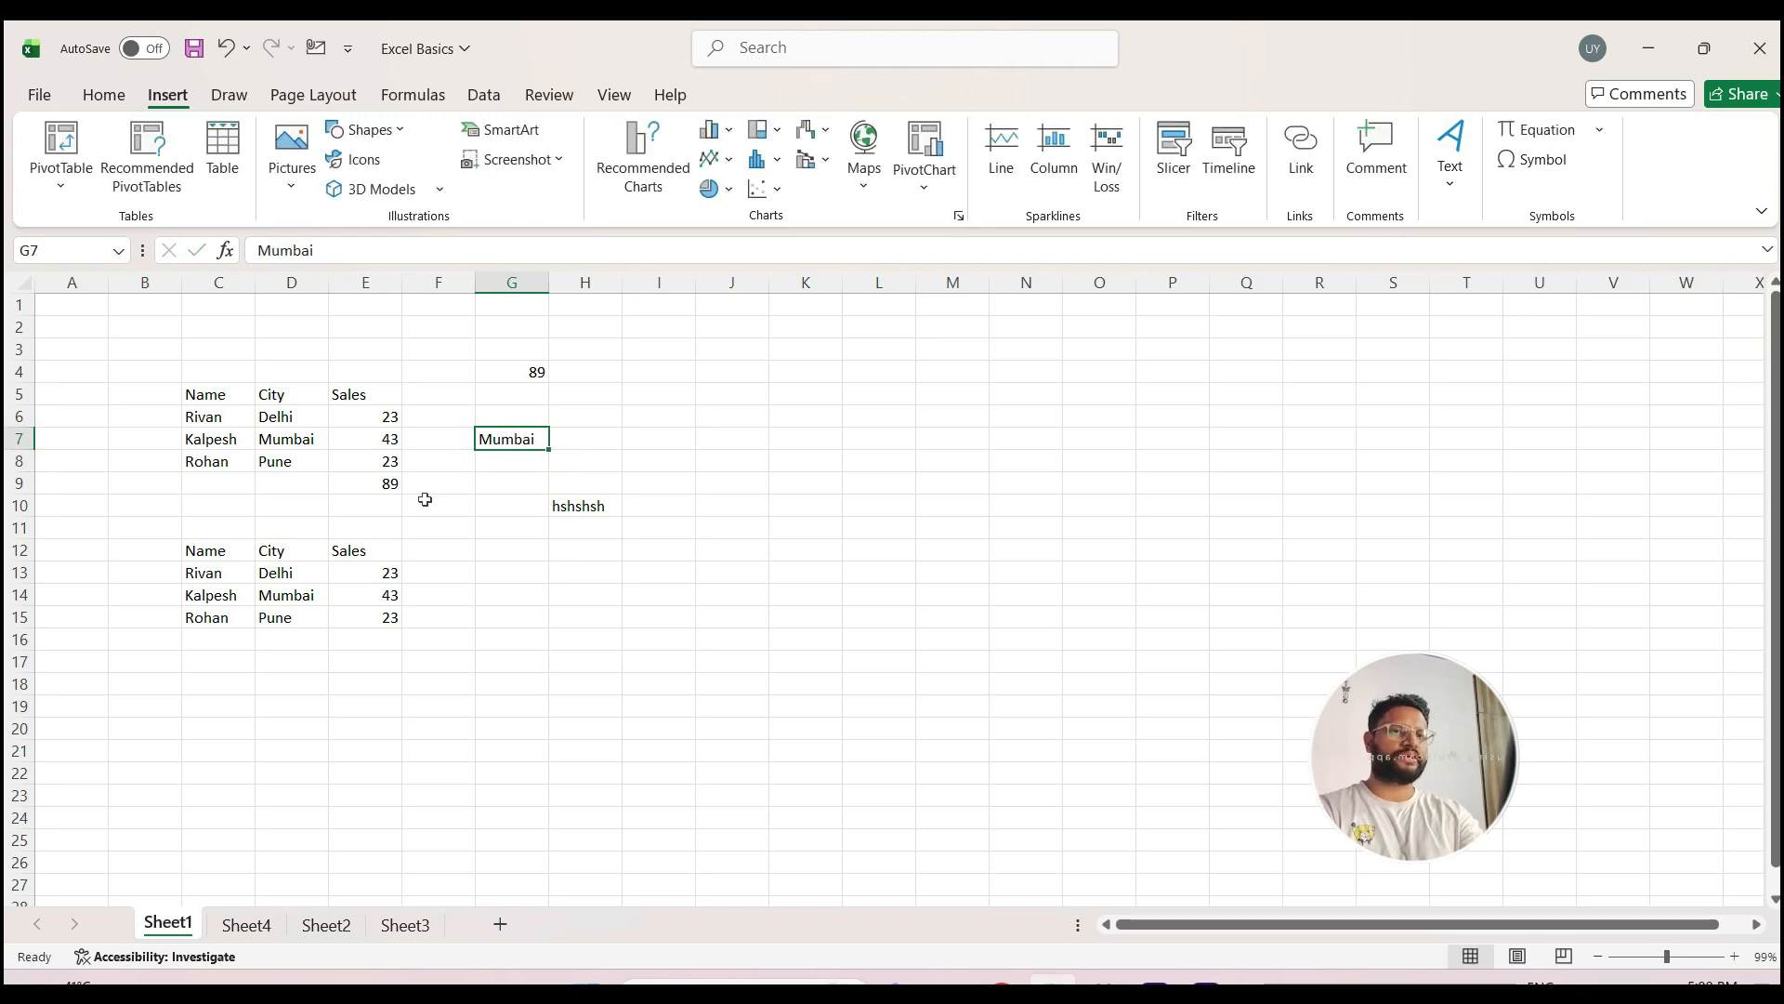
key(Right)
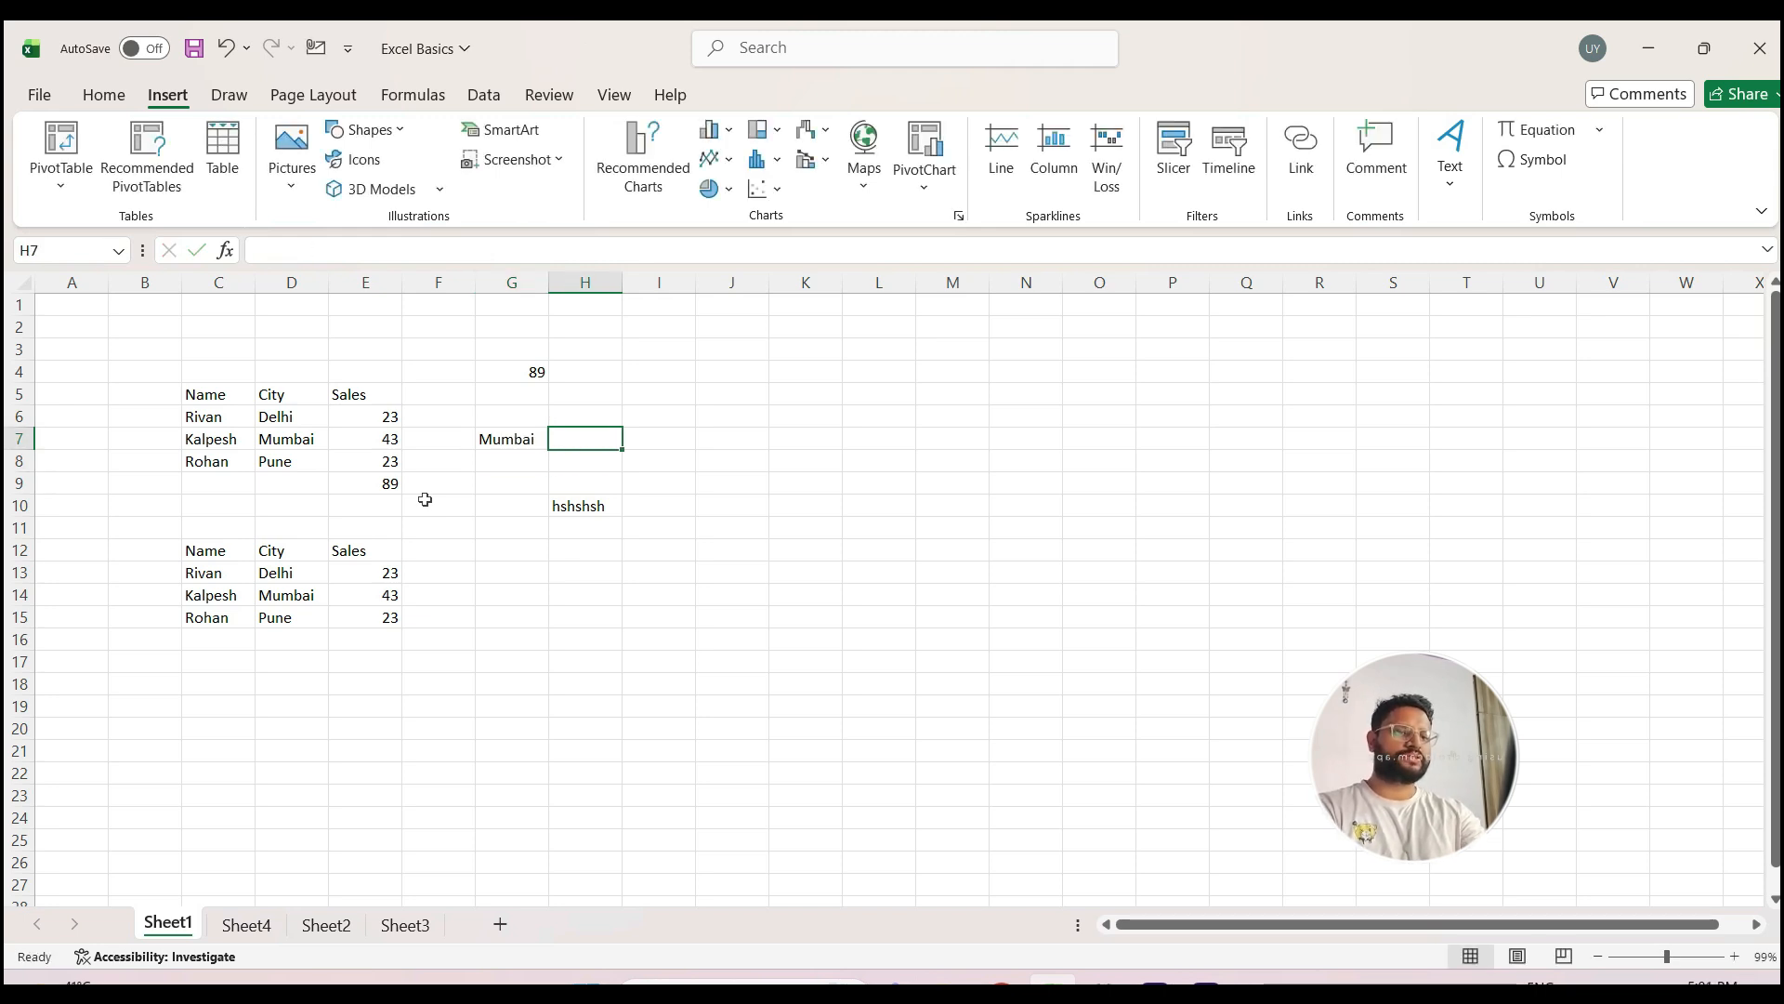
key(Left)
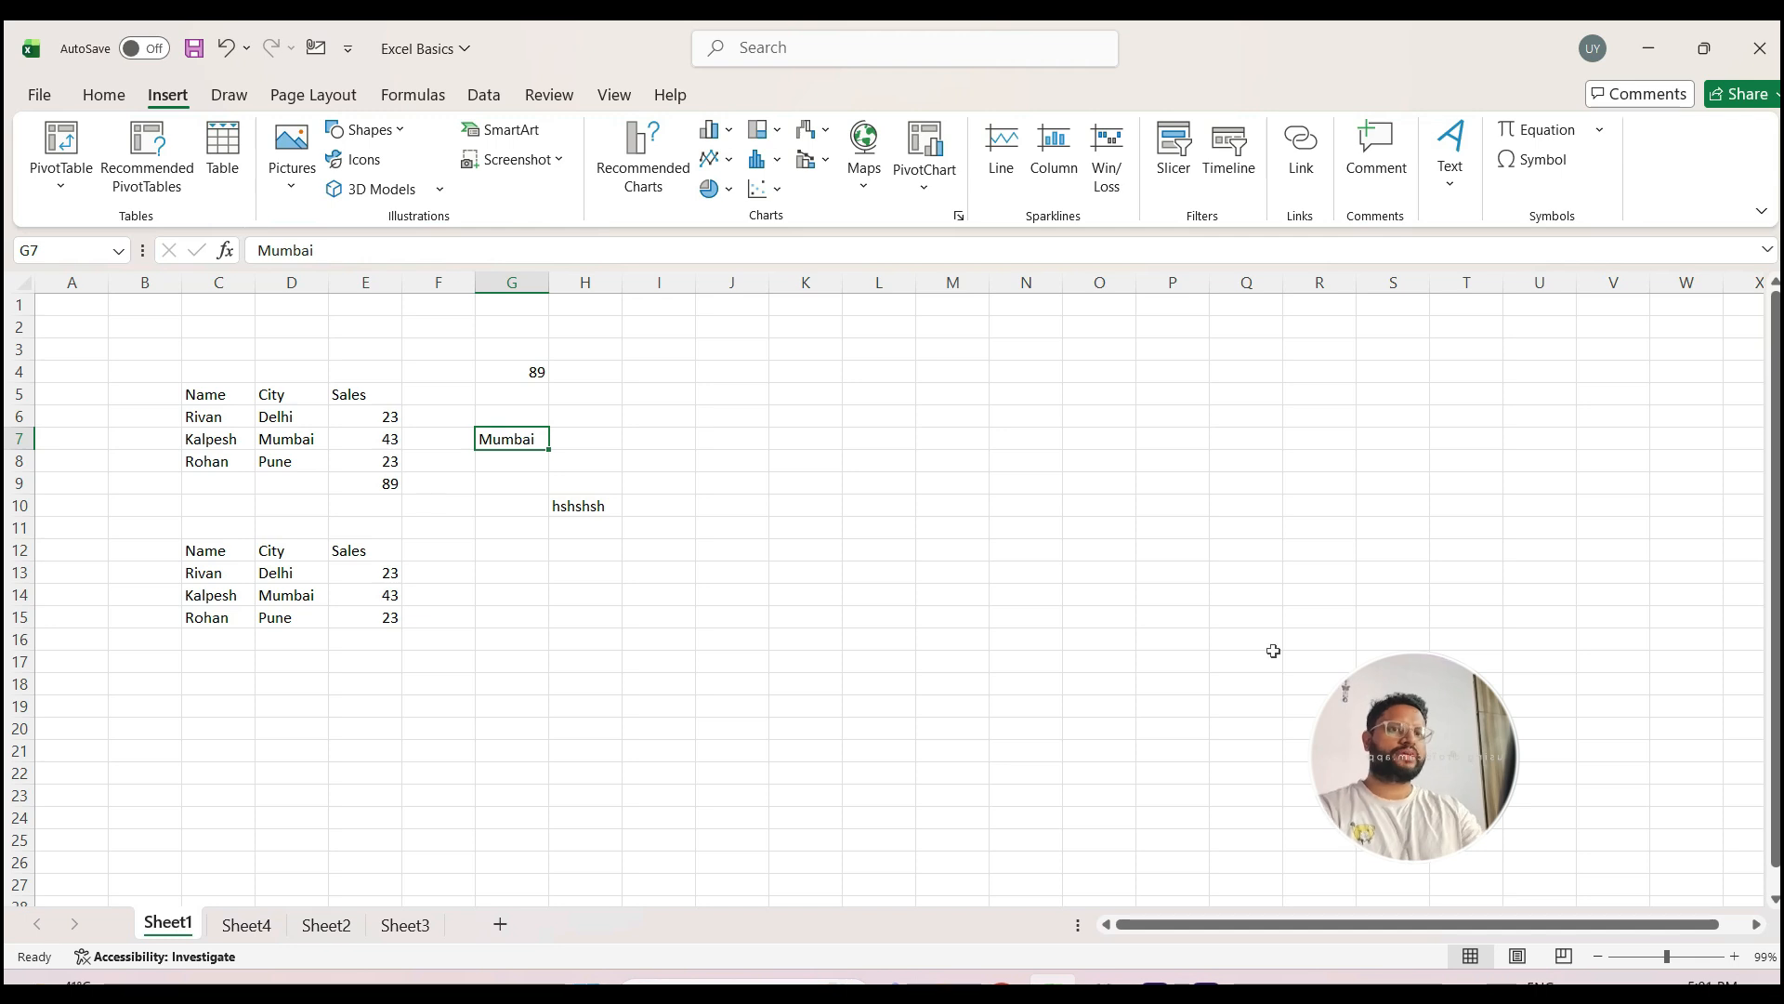